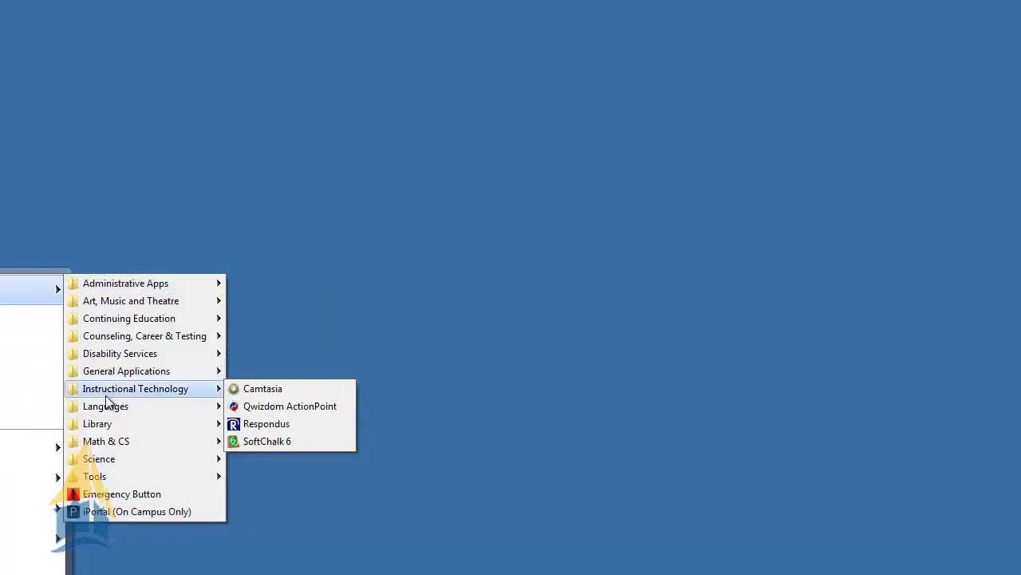
Step: Launch eCognition Developer from the Start menu's Science > GIS folder
mouse_move(99, 458)
mouse_move(256, 461)
mouse_move(276, 530)
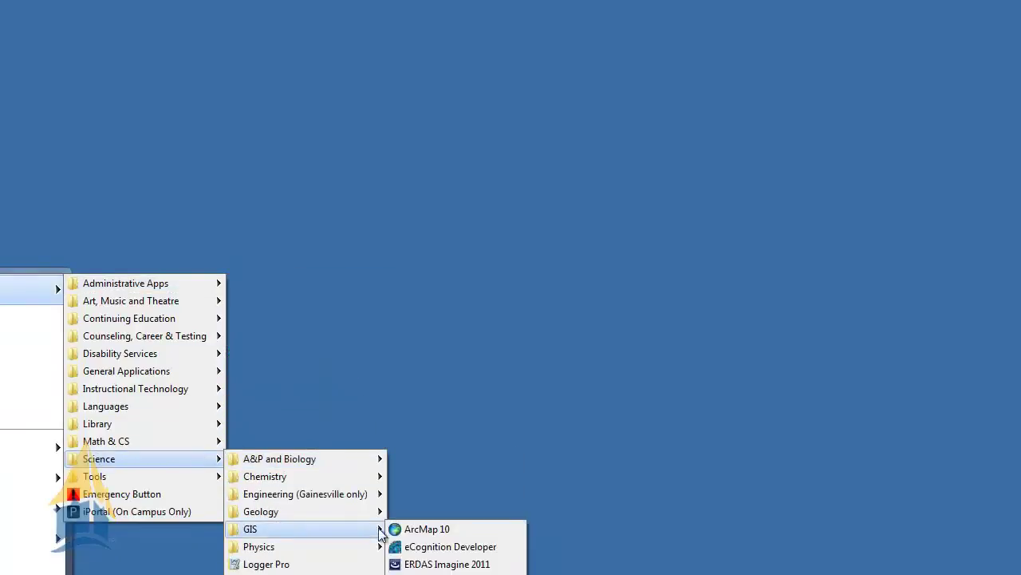
click(420, 549)
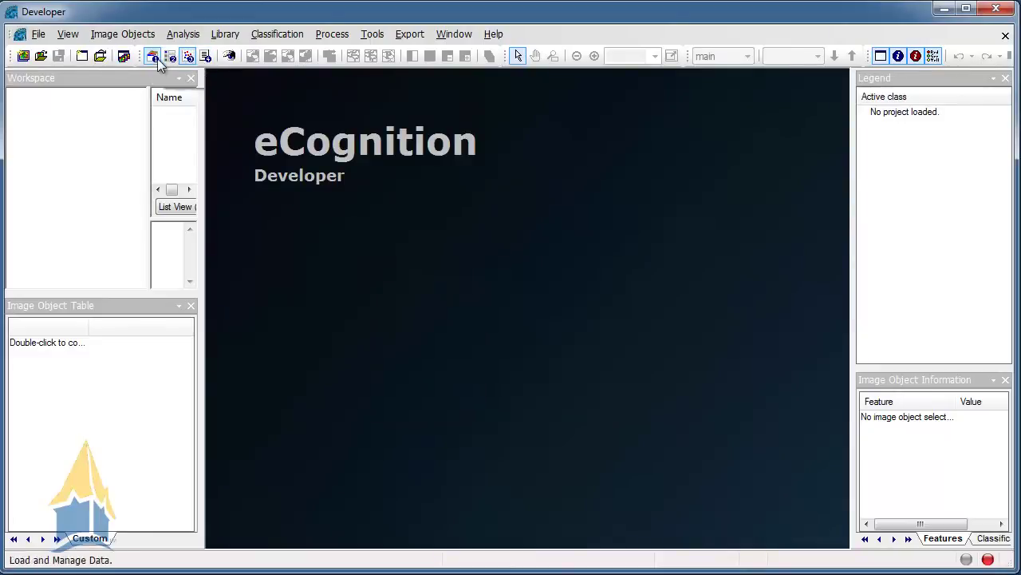
Step: Cycle through the Load and Manage Data, Analysis Builder and Review Results views, ending on Develop Rulesets
click(153, 57)
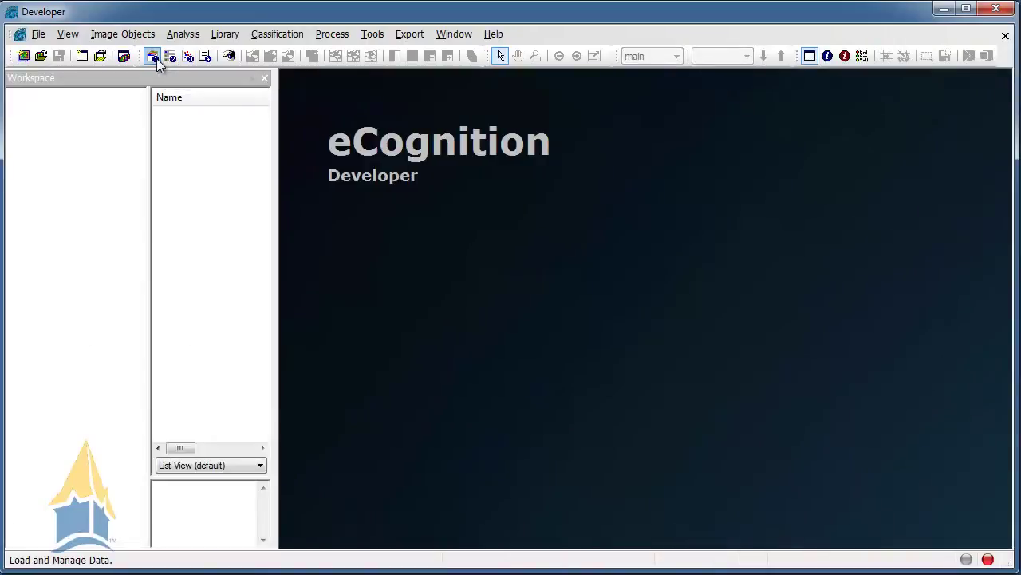
click(171, 61)
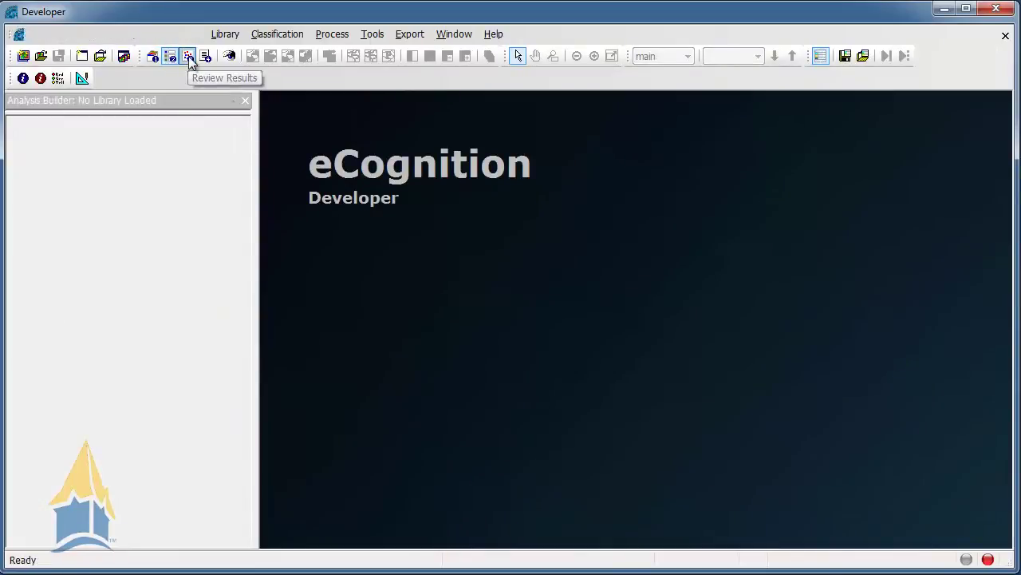
click(189, 58)
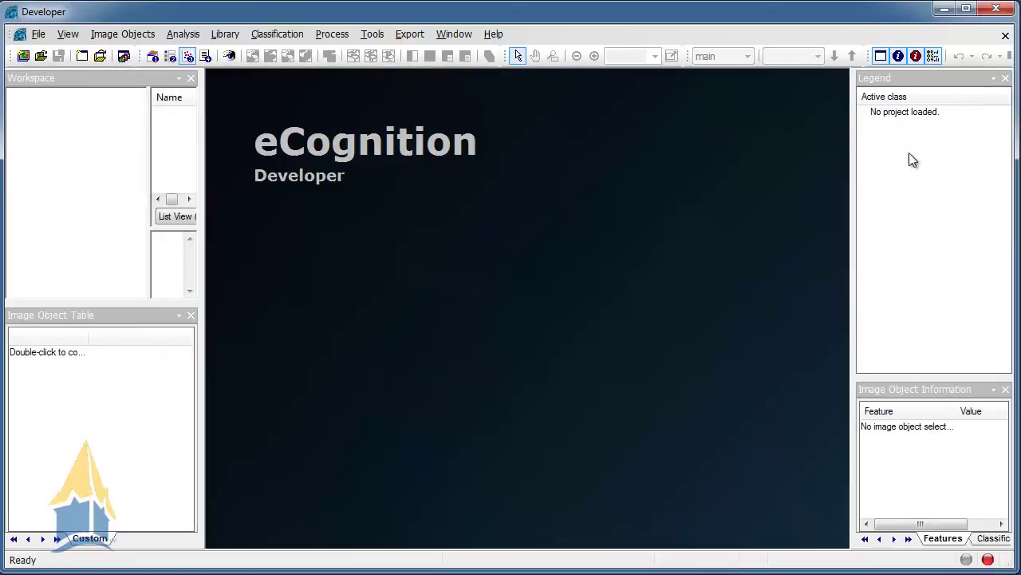
click(205, 58)
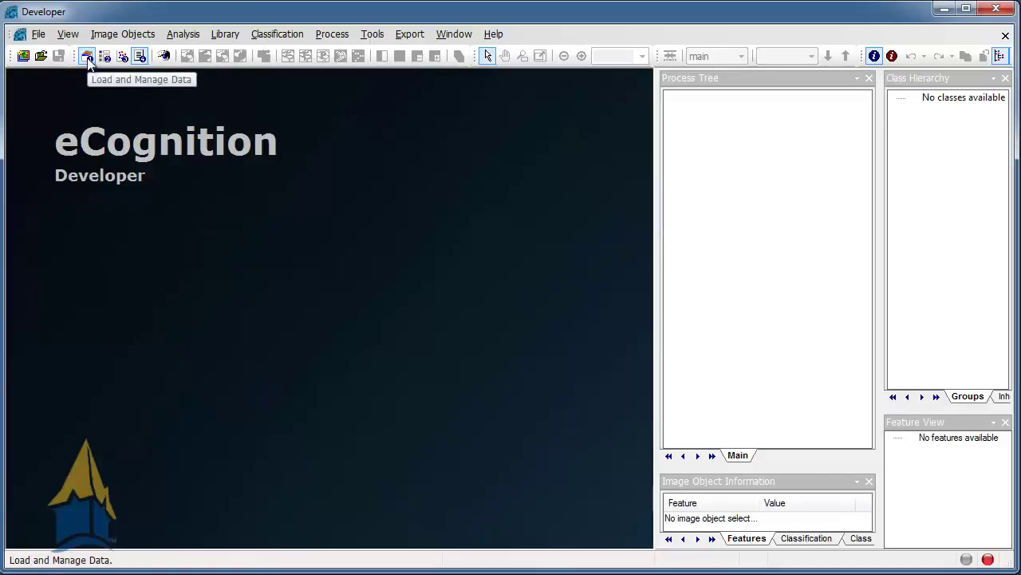
Step: Create a new project importing offcl4.img, keeping the All Files file type
click(24, 56)
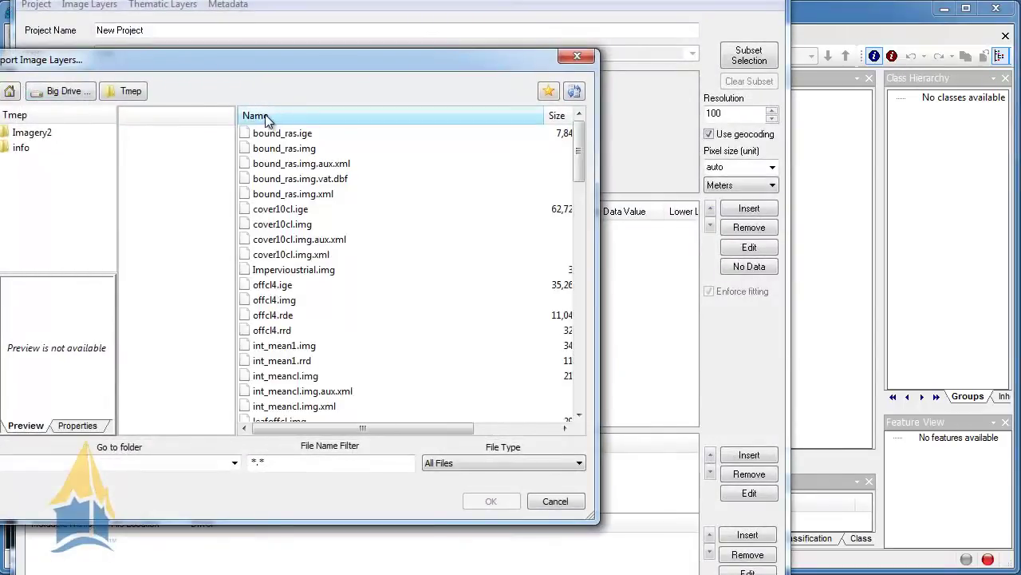
click(288, 302)
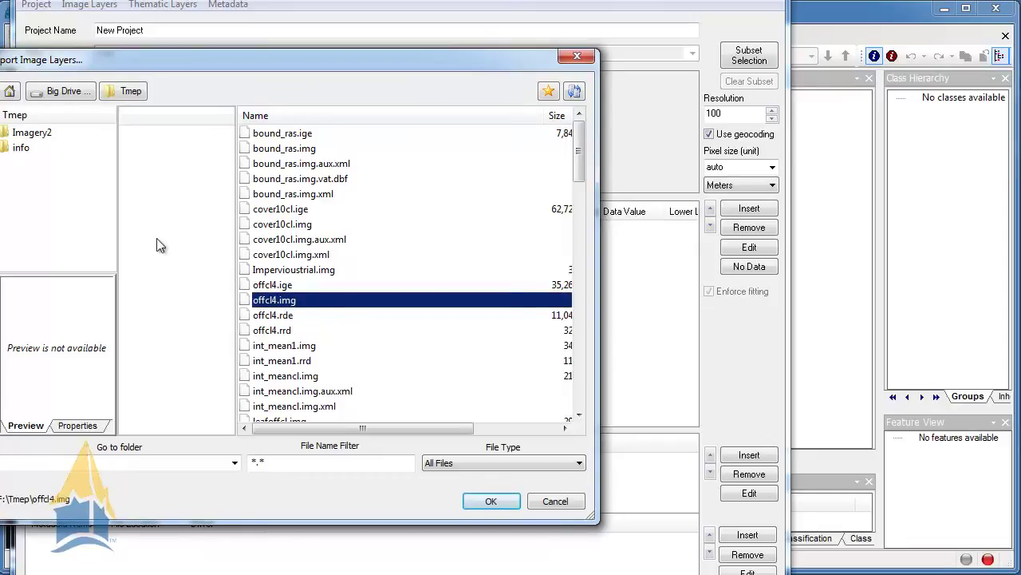
click(484, 463)
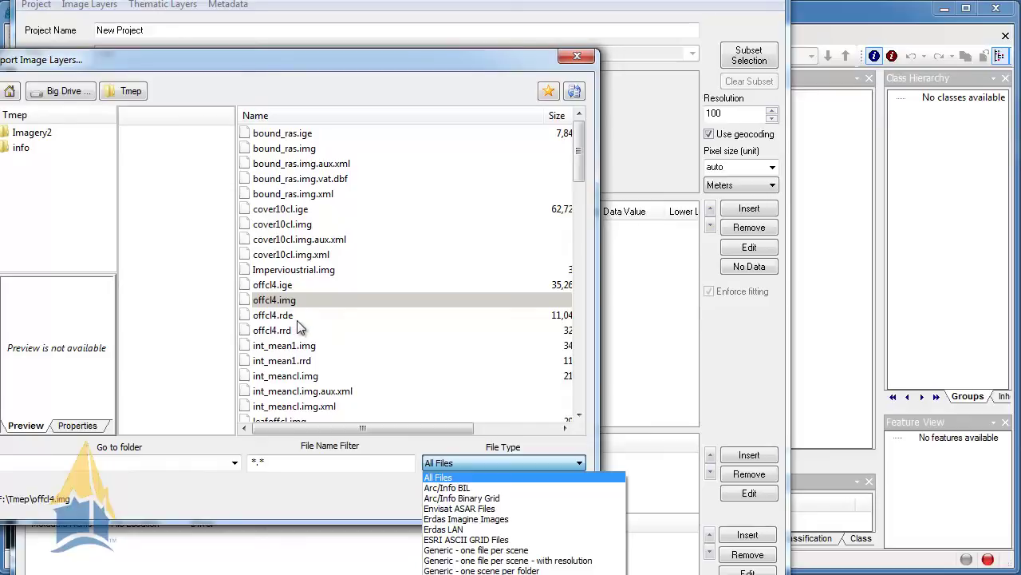
click(386, 484)
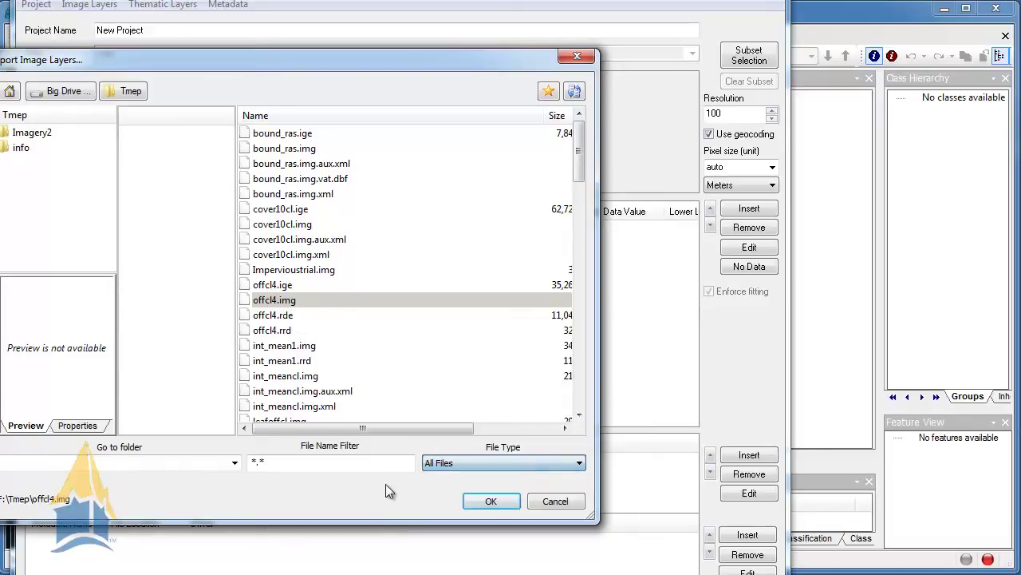
click(491, 501)
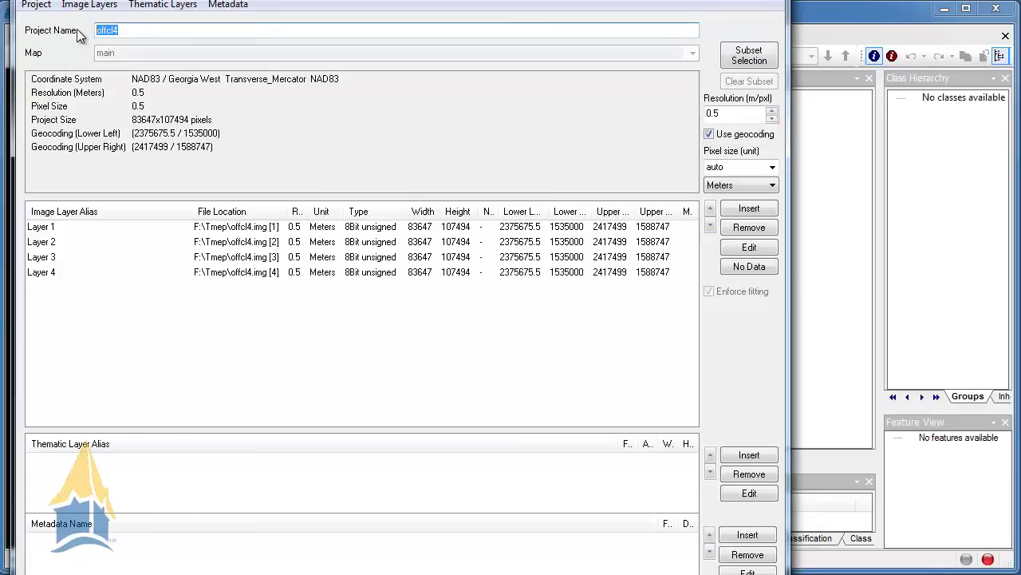
Step: Name the project Trial and give Layer 1 the alias Red
text(Trial)
click(45, 229)
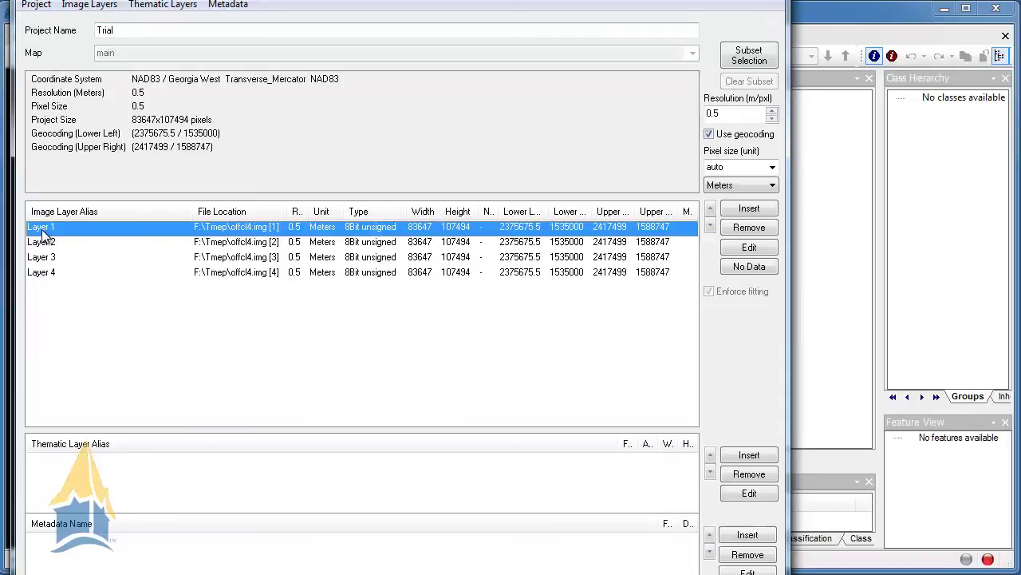
double_click(44, 230)
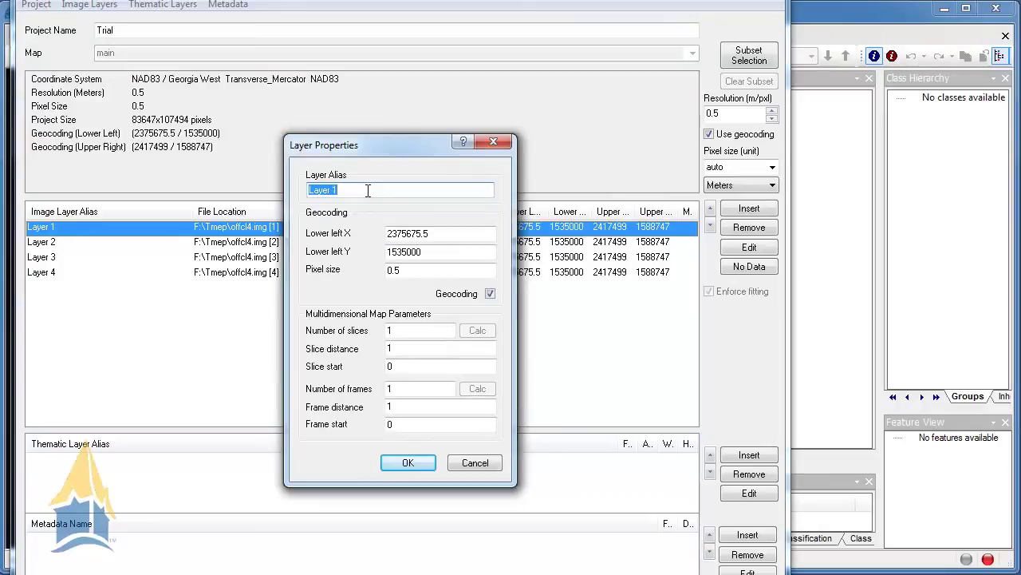
text(Red)
key(Return)
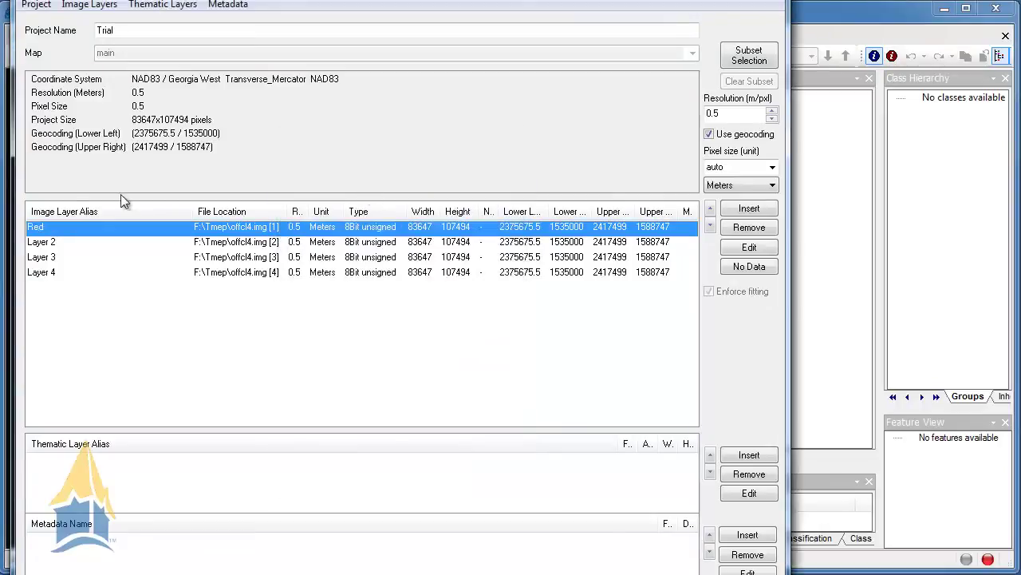
Step: Alias Layer 2 as green and Layer 3 as Blue
double_click(37, 242)
text(gre)
text(en)
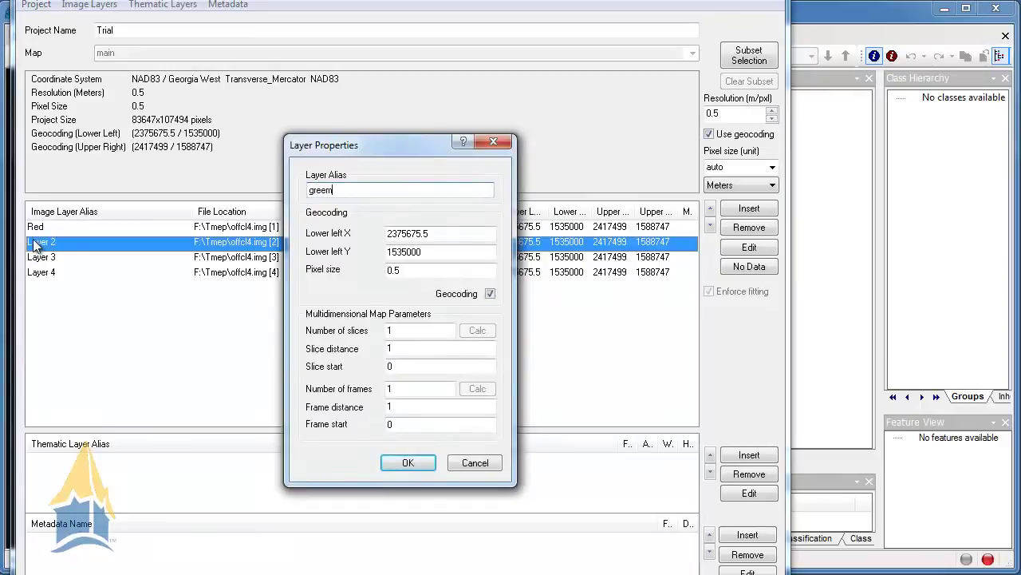
key(Return)
double_click(33, 261)
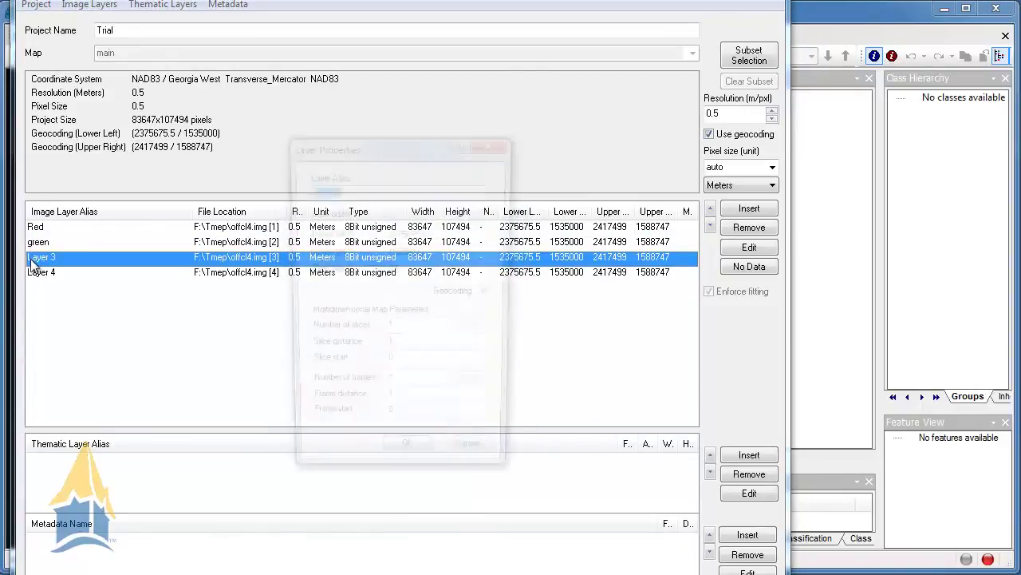
text(Blue)
key(Return)
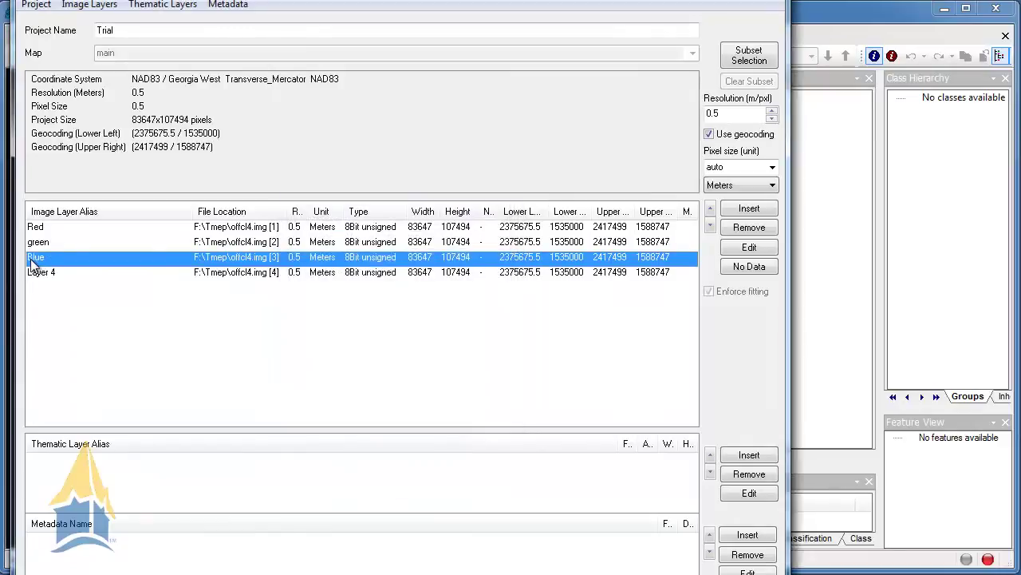
Step: Correct Layer 2's alias to Green and alias Layer 4 as NIR
double_click(39, 242)
click(320, 189)
key(BackSpace)
text(Green)
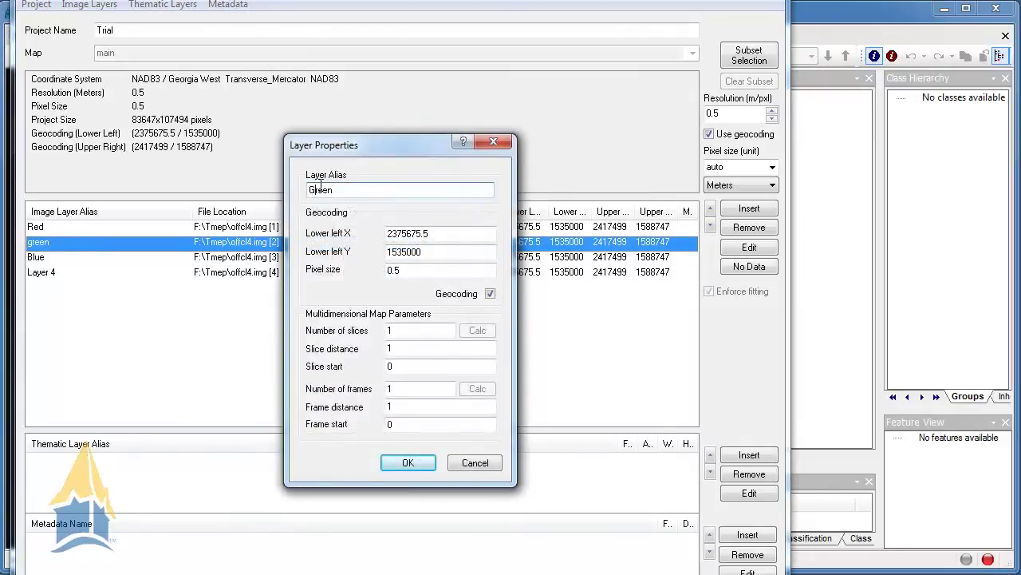
click(407, 462)
double_click(34, 273)
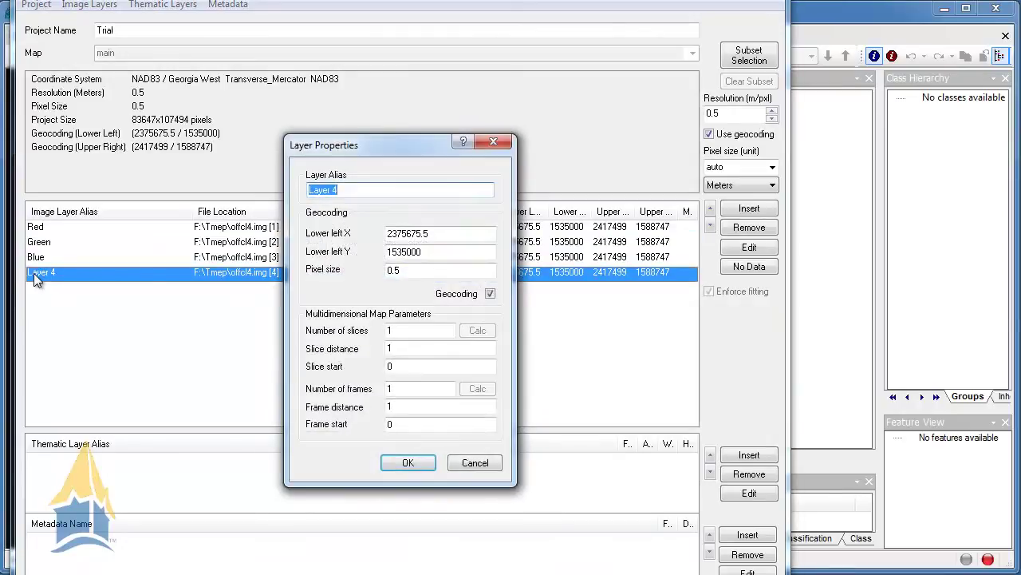
text(NIR)
click(407, 462)
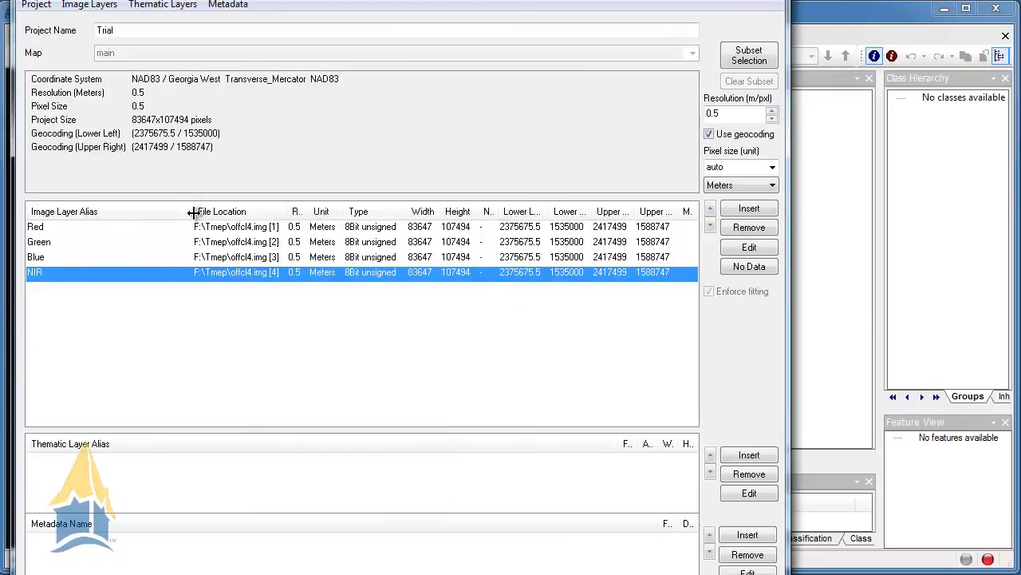
Step: Set the project resolution to 0.125 m/pxl and create the Trial project
drag(194, 211, 145, 212)
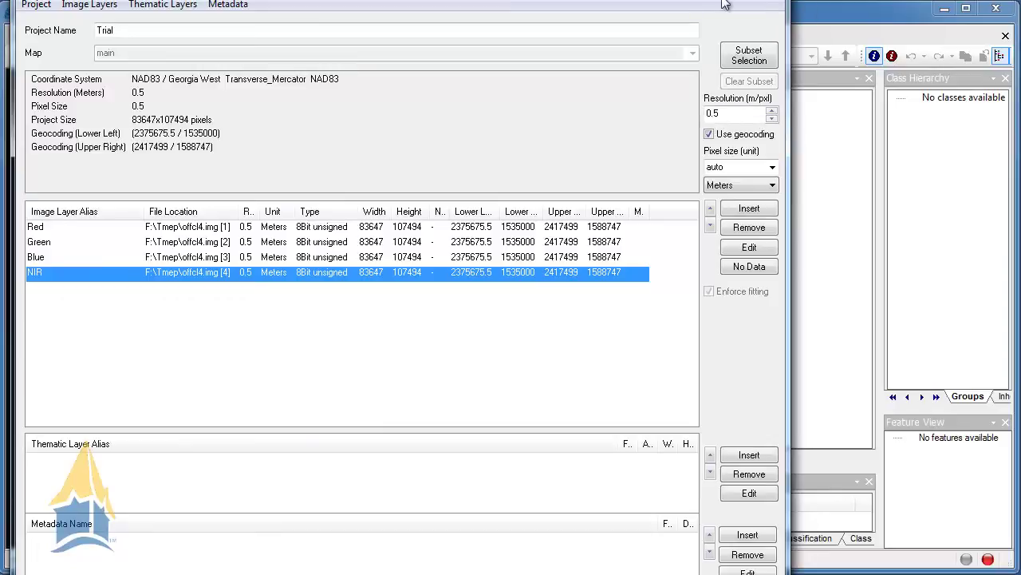
drag(690, 3, 549, 25)
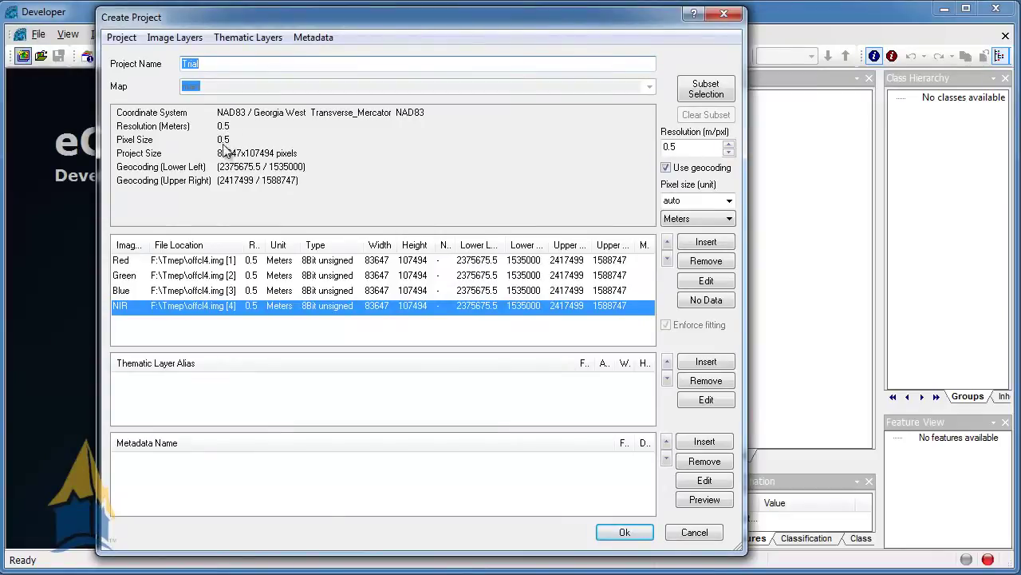
click(729, 147)
click(729, 147)
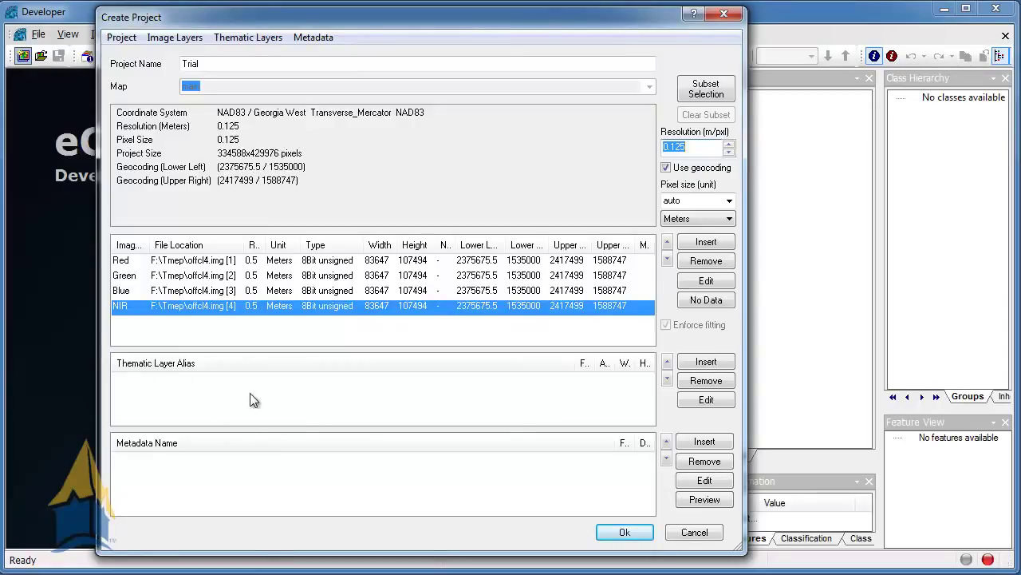
click(633, 534)
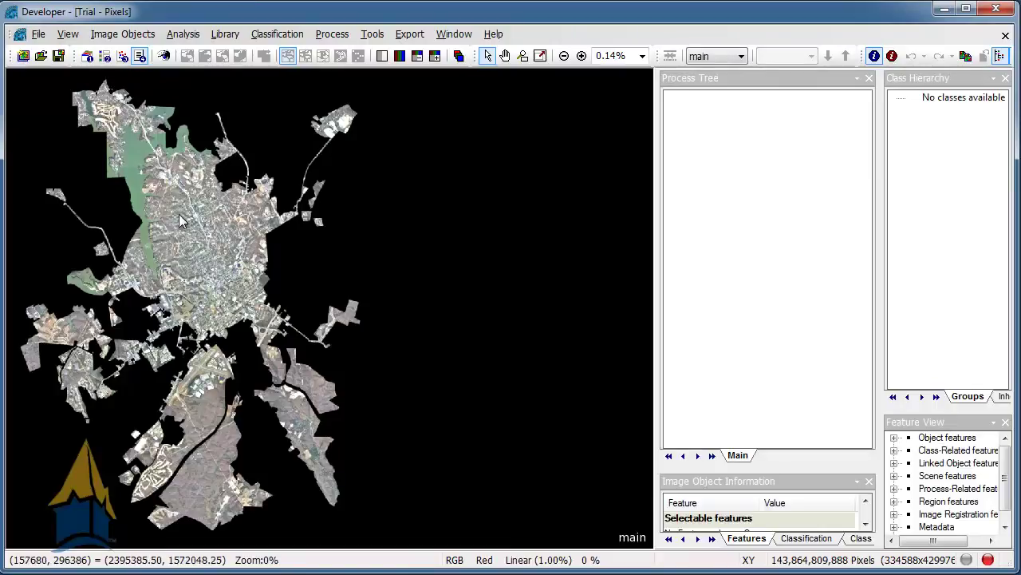
scroll(203, 265, up, 2)
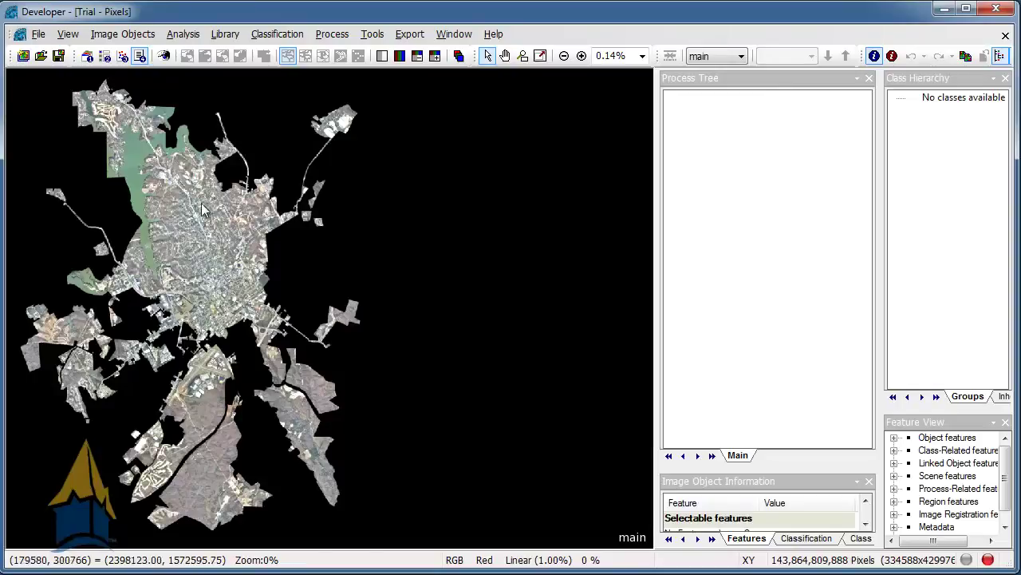
scroll(370, 287, up, 2)
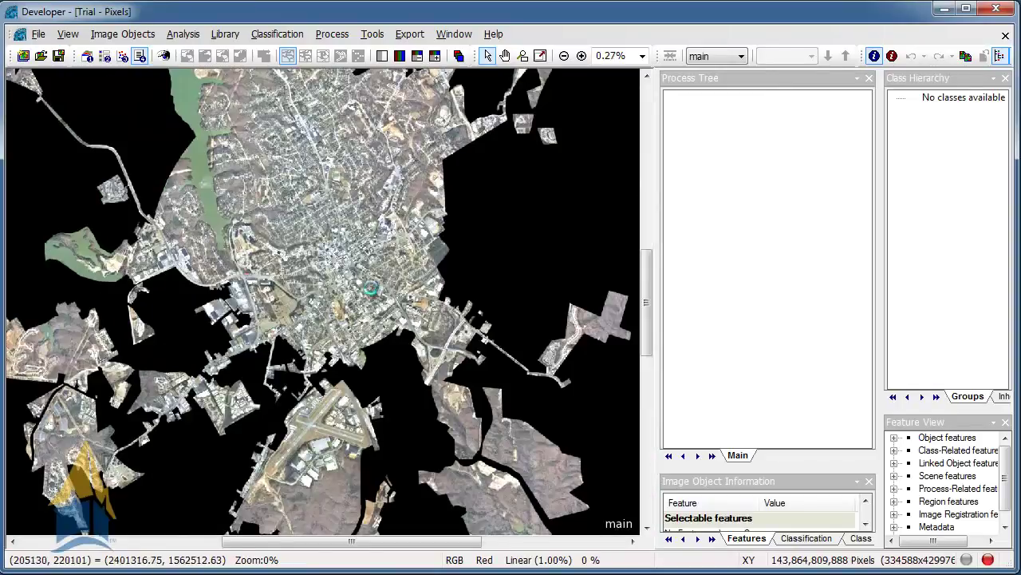
scroll(383, 271, up, 1)
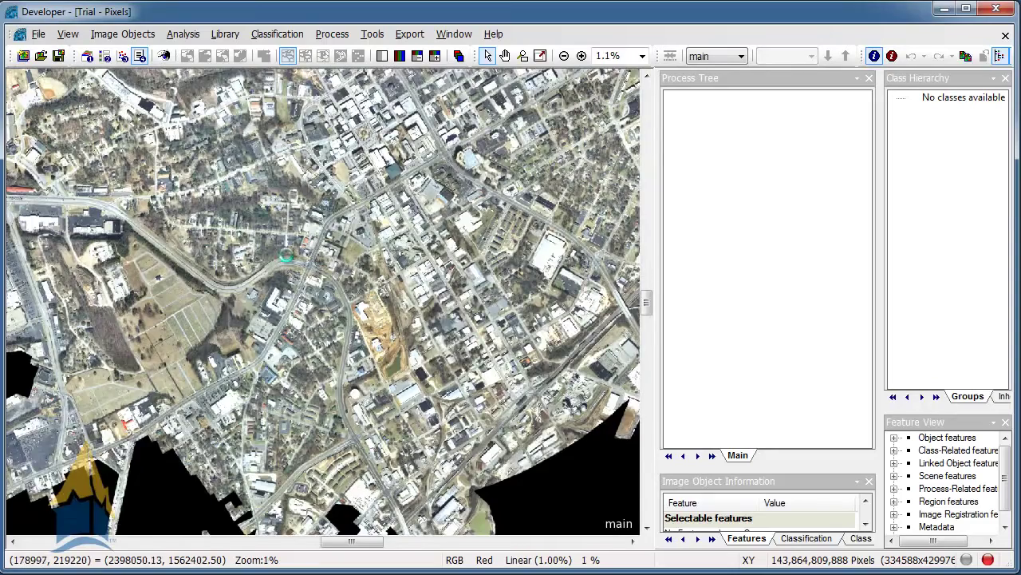
scroll(328, 270, up, 1)
scroll(325, 276, up, 1)
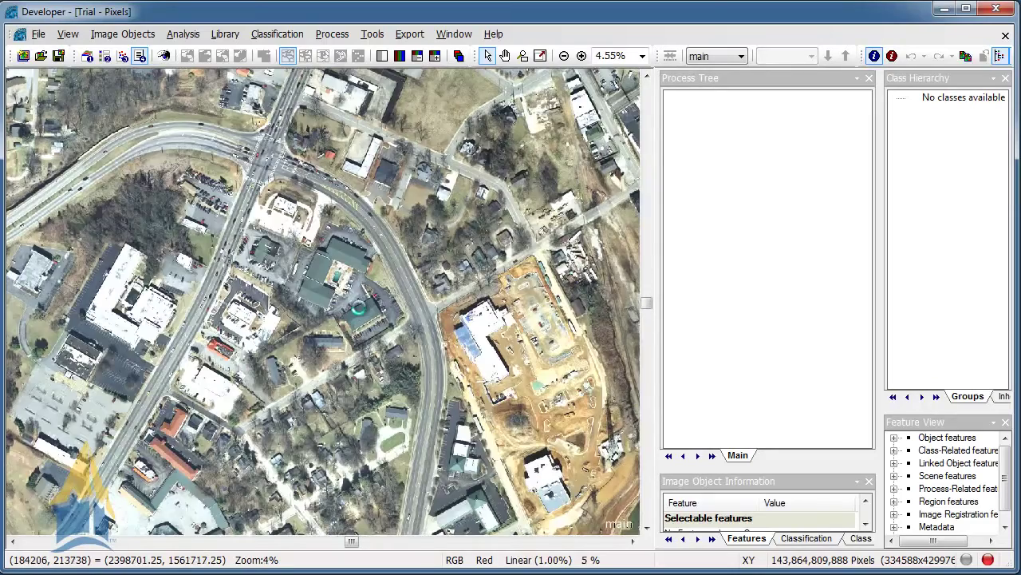
scroll(358, 308, up, 1)
scroll(348, 311, up, 1)
scroll(348, 313, up, 1)
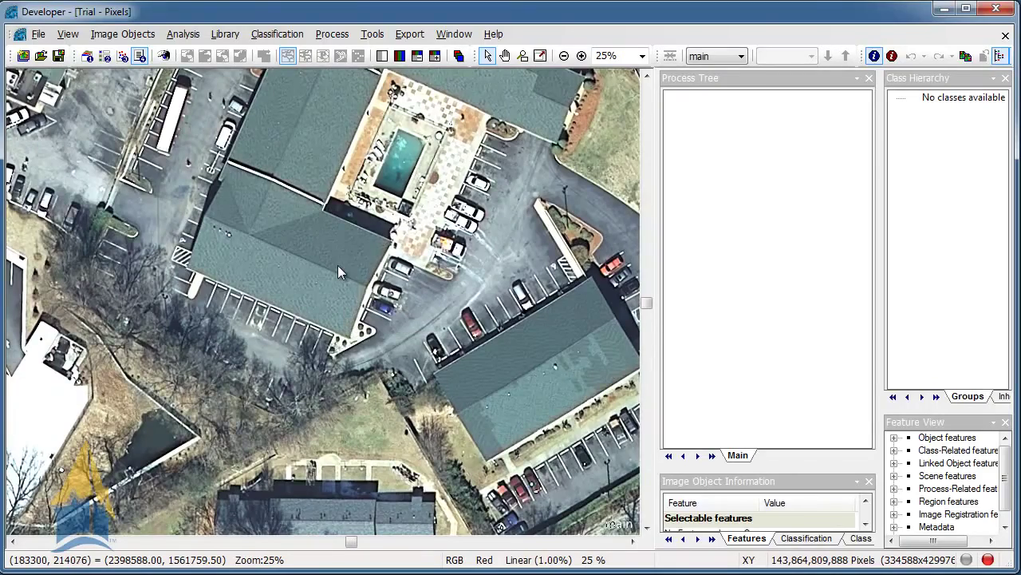
scroll(337, 267, down, 3)
scroll(338, 269, down, 5)
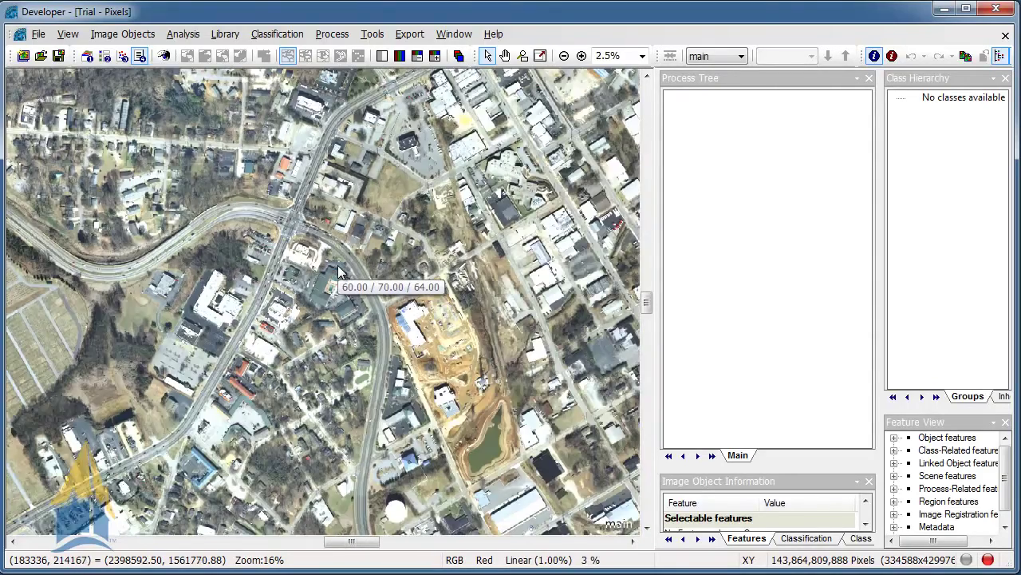
scroll(337, 272, down, 1)
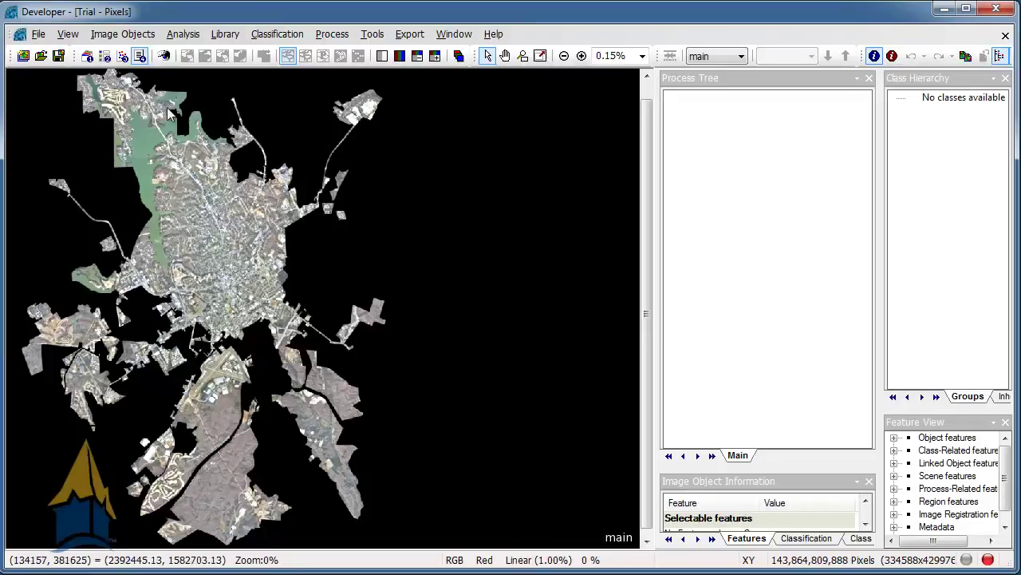
Step: Open the project's subset selection and preview the Blue, NIR and Red layers
click(38, 34)
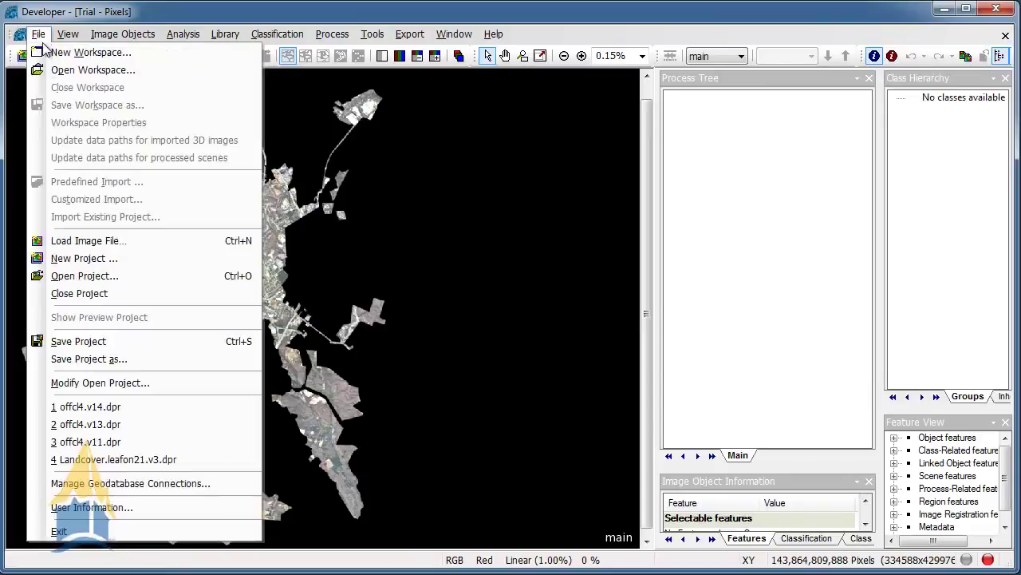
click(84, 383)
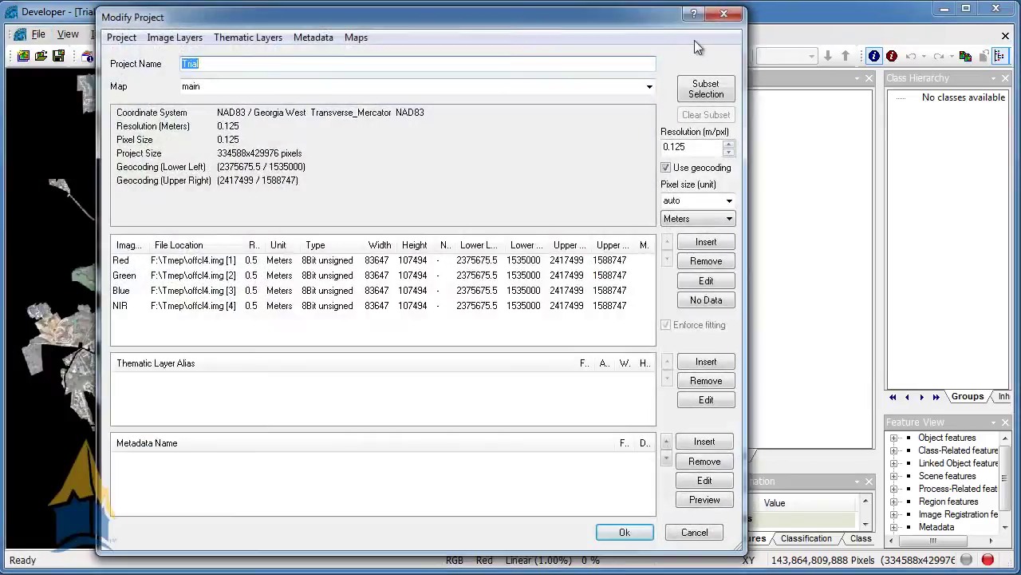
click(706, 89)
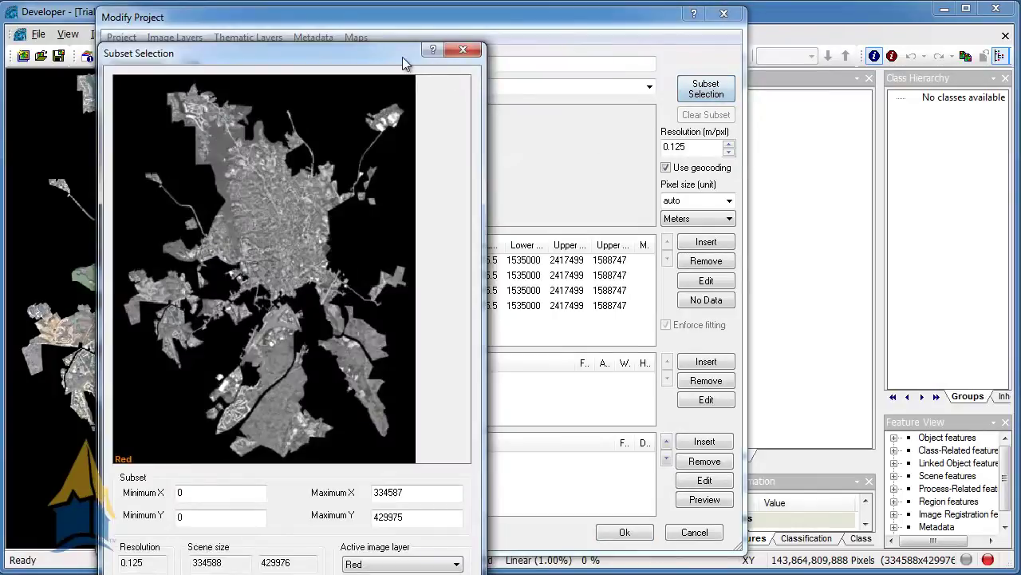
drag(403, 64, 453, 24)
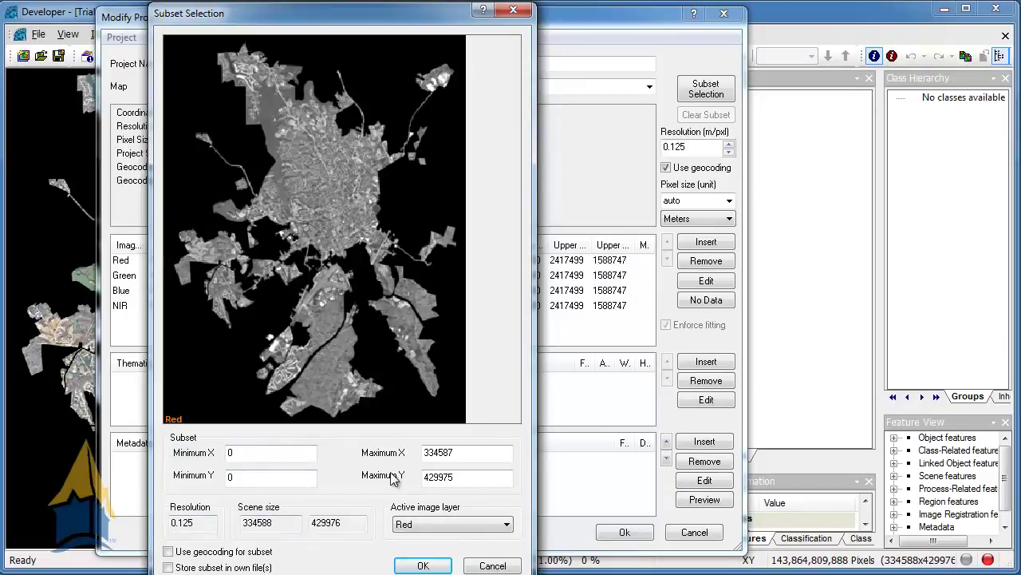
click(456, 526)
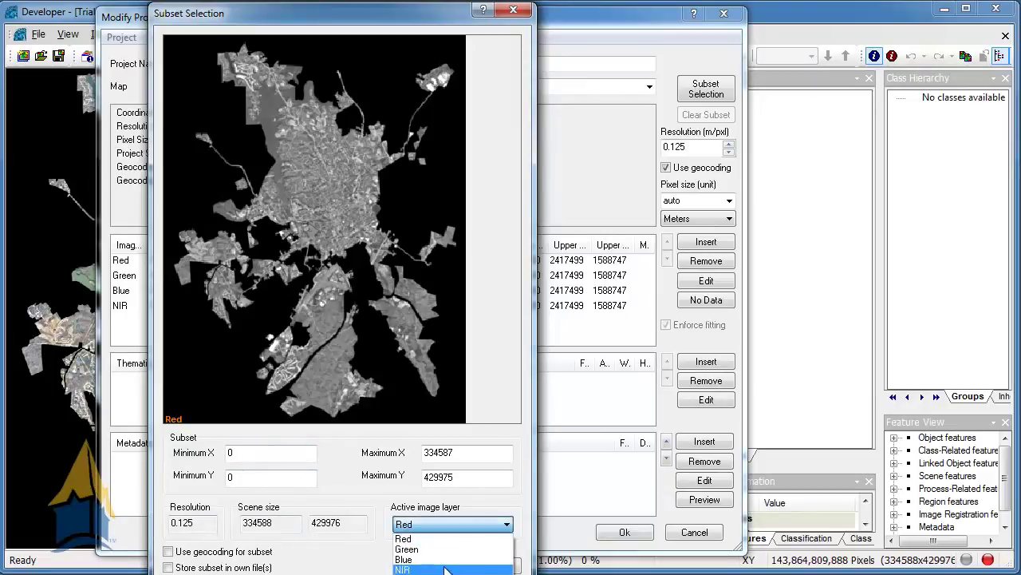
click(462, 559)
click(468, 527)
click(456, 566)
click(451, 531)
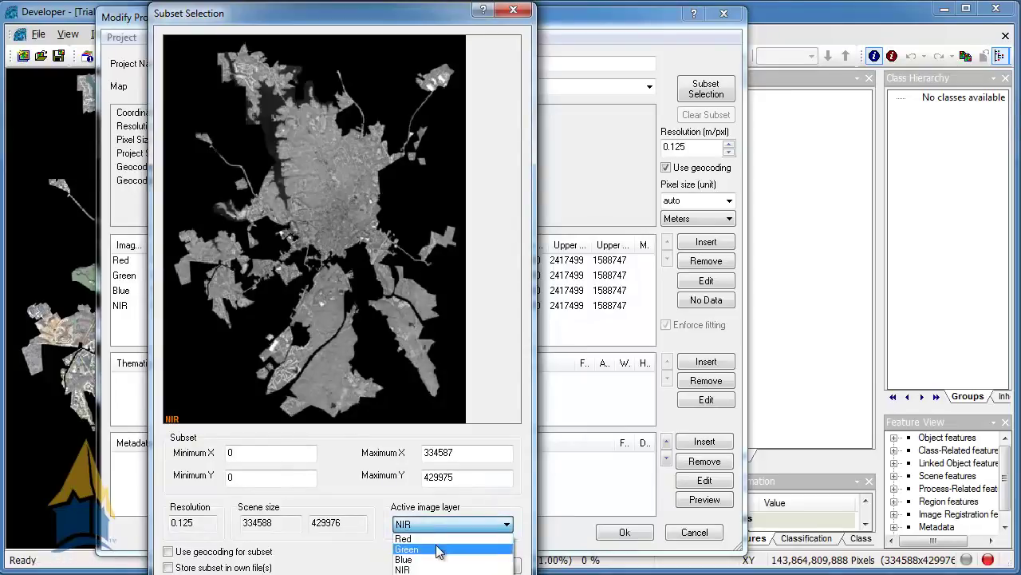
click(437, 540)
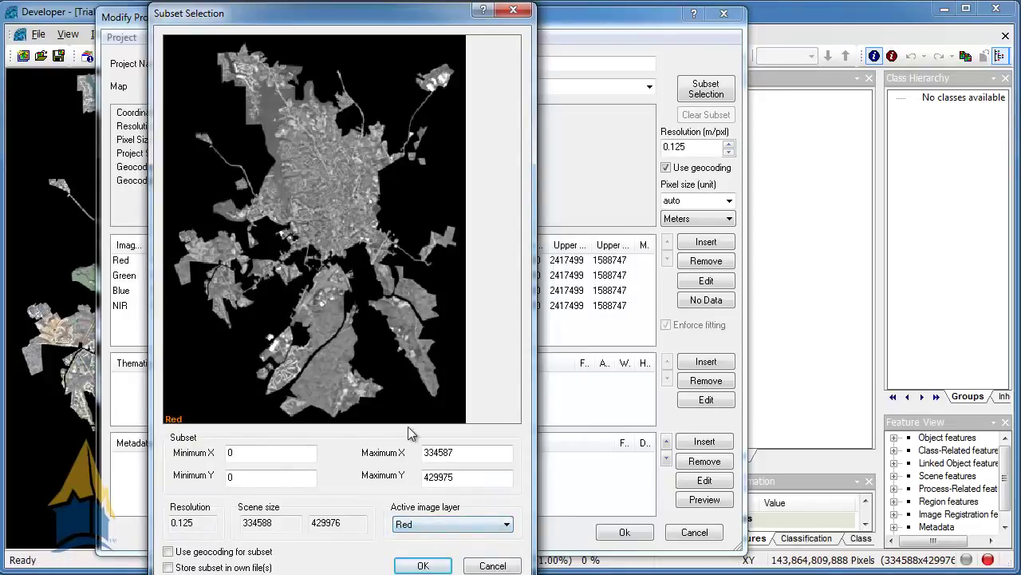
Step: Select a roughly 3525 by 3524 pixel subset in the city's north and apply it
mouse_move(311, 161)
mouse_down()
mouse_move(339, 180)
mouse_move(319, 166)
mouse_up()
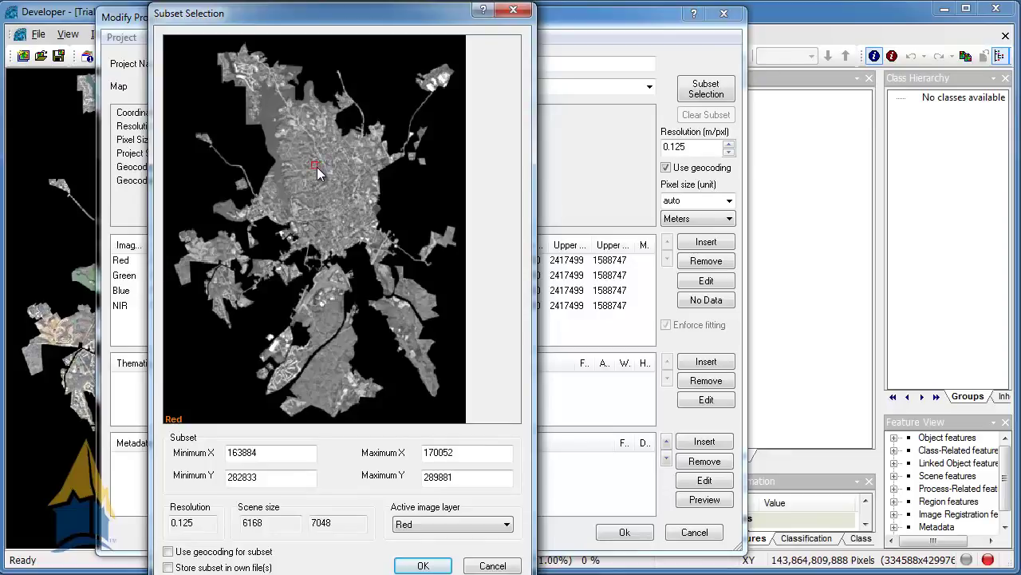
drag(317, 167, 314, 165)
drag(315, 164, 315, 163)
click(421, 565)
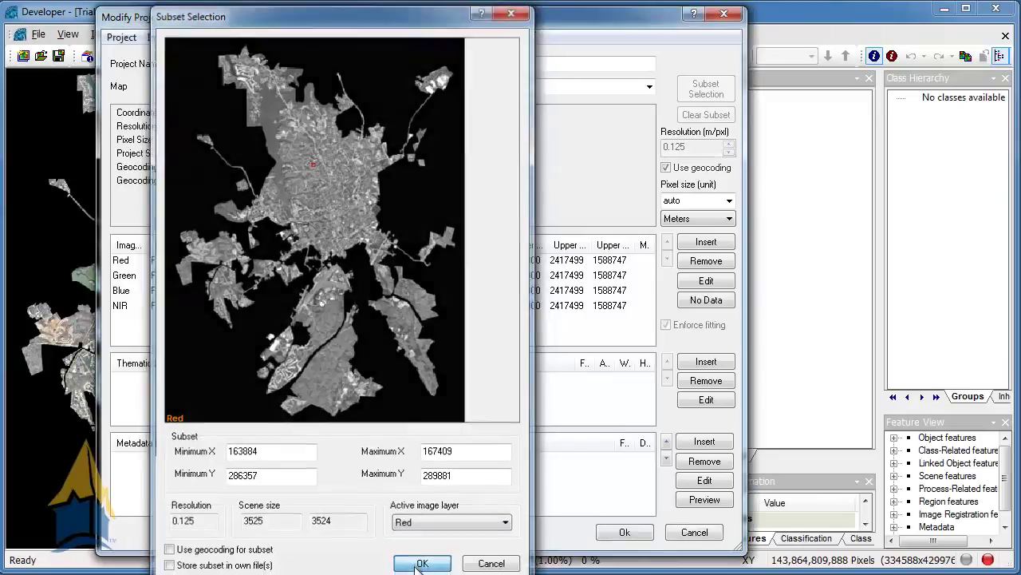
click(615, 532)
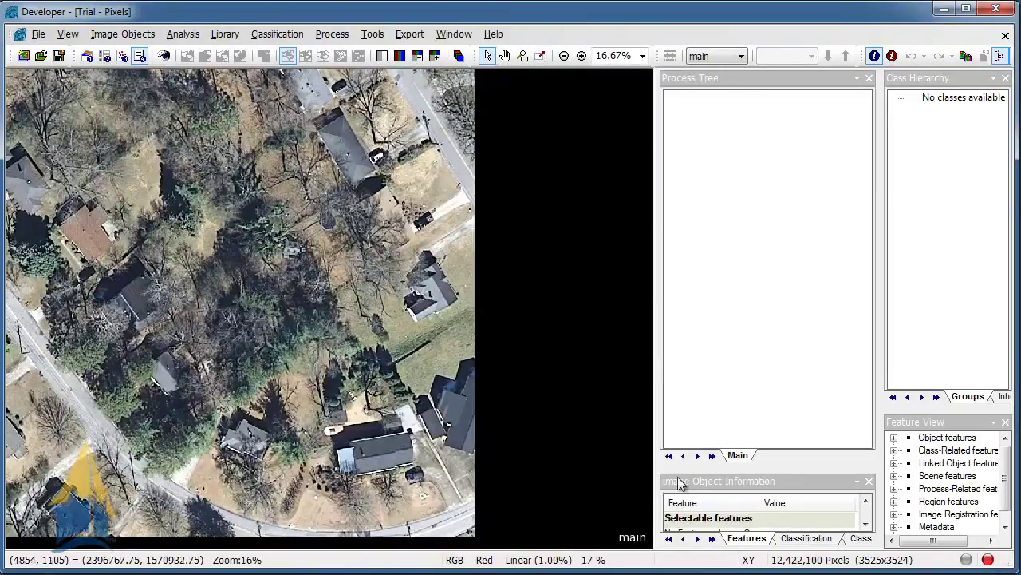
drag(805, 470, 801, 394)
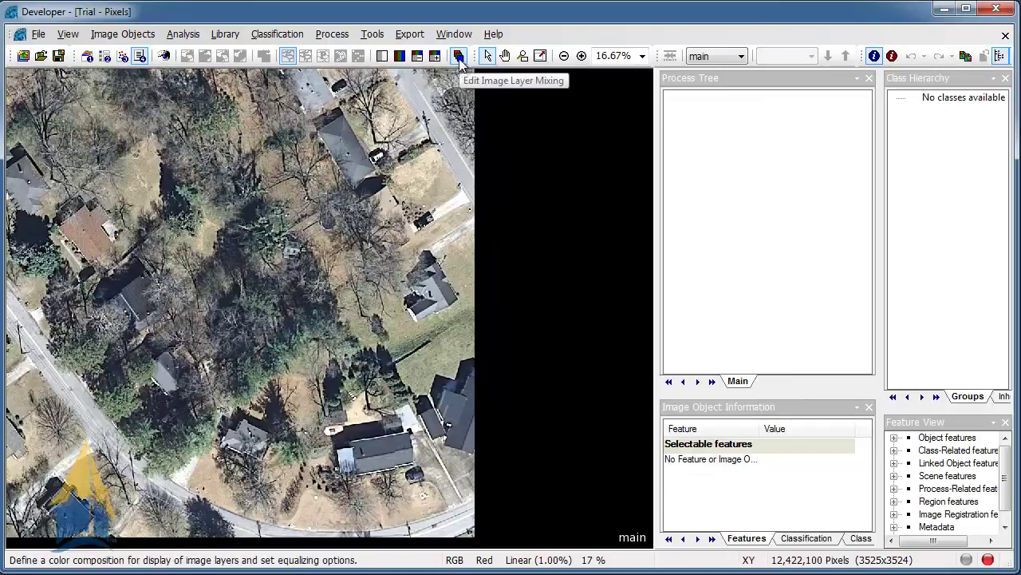
Step: Mix layers as NIR in red, Blue in green, Green in blue, keeping default equalizing
click(459, 57)
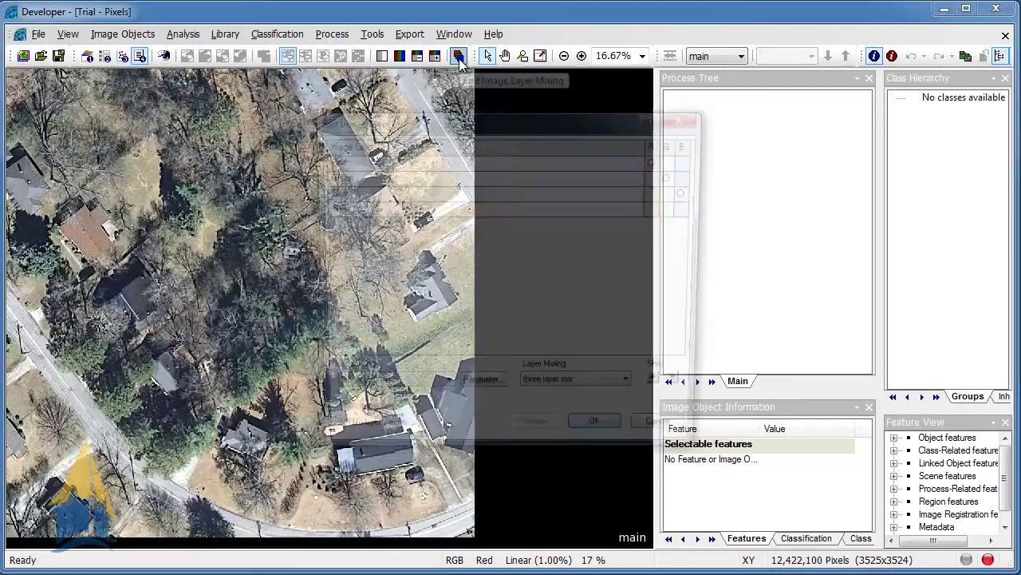
drag(345, 130, 339, 116)
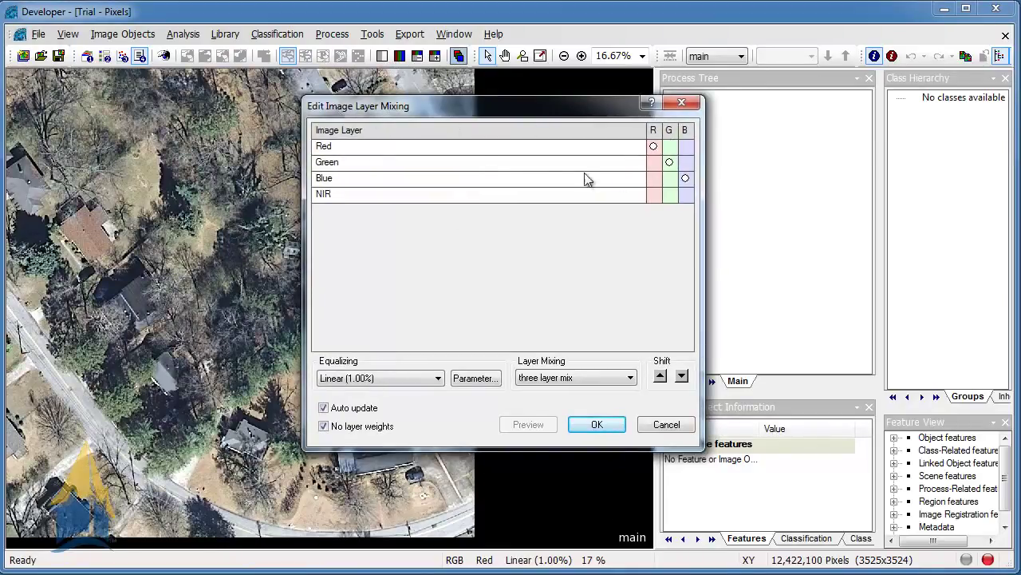
click(654, 194)
click(669, 178)
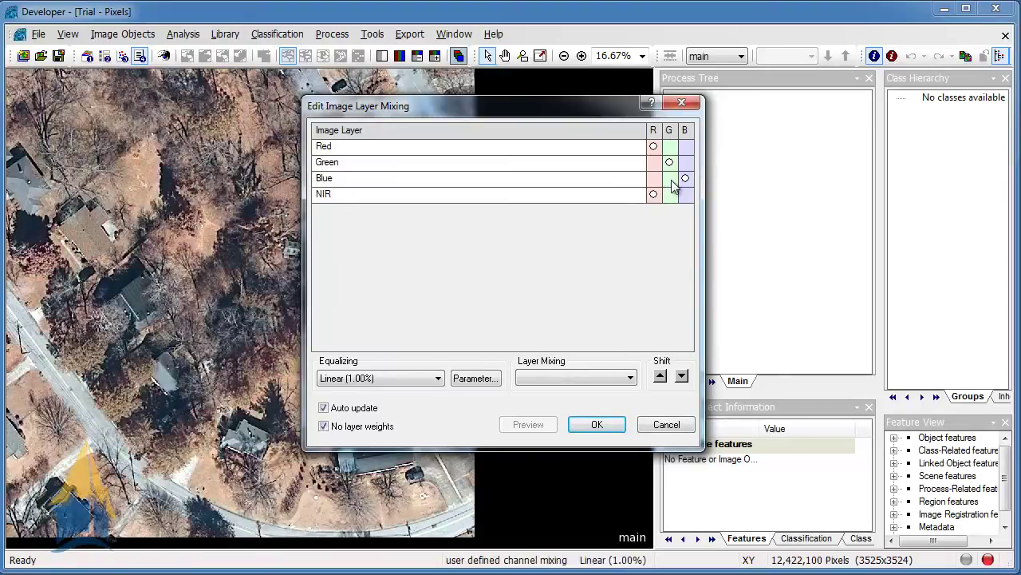
click(685, 166)
click(653, 150)
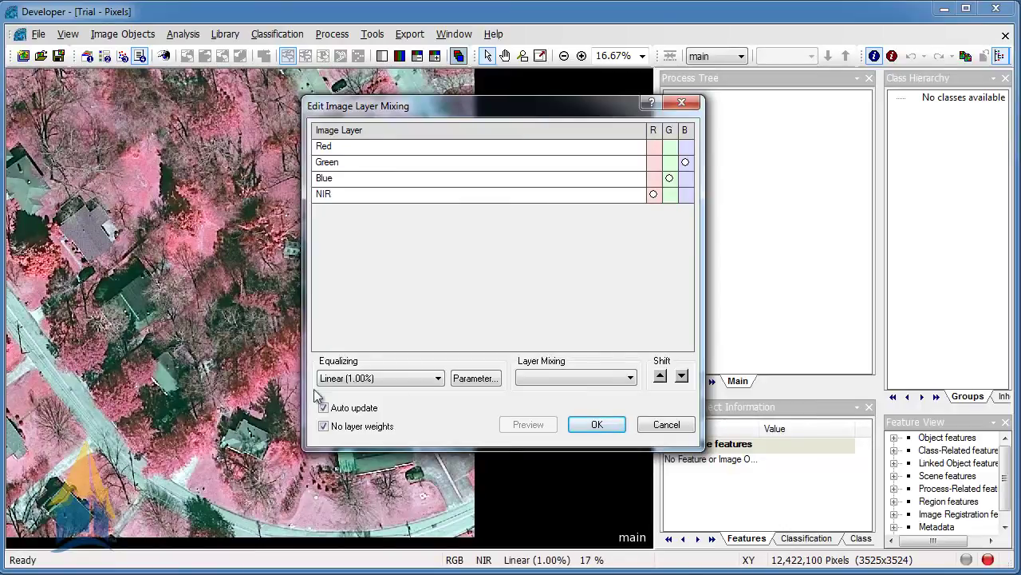
click(436, 377)
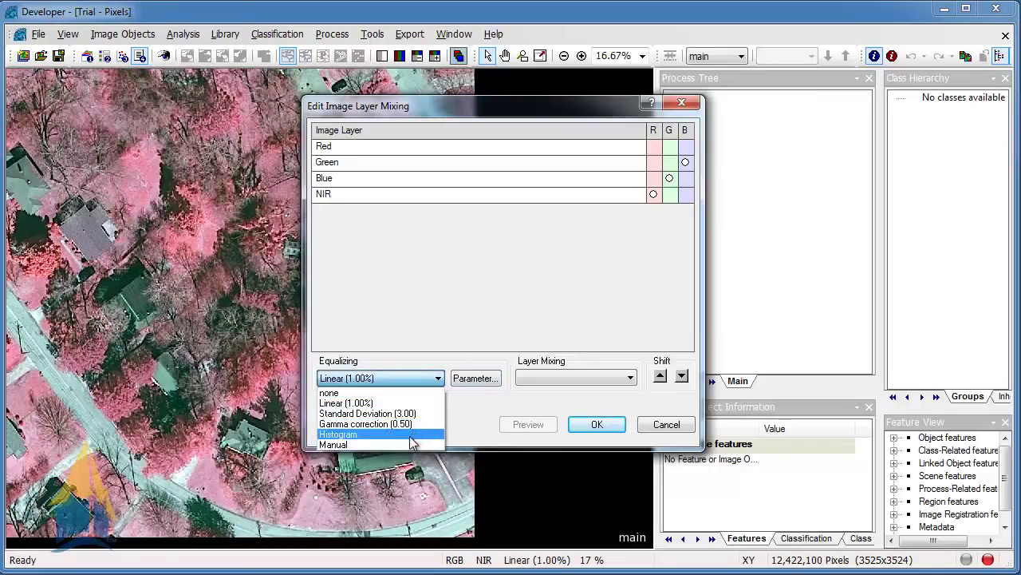
click(455, 400)
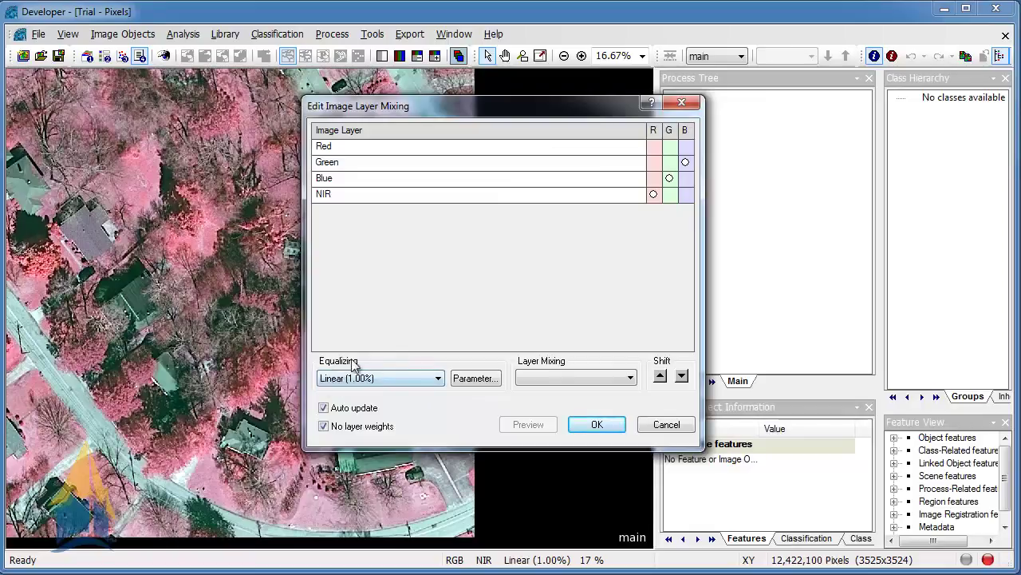
click(631, 378)
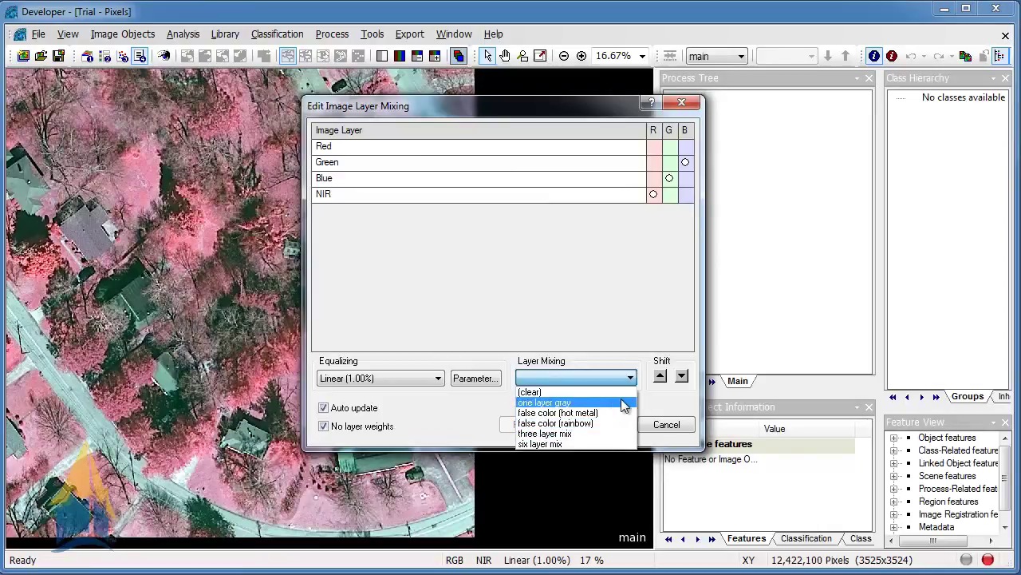
click(654, 396)
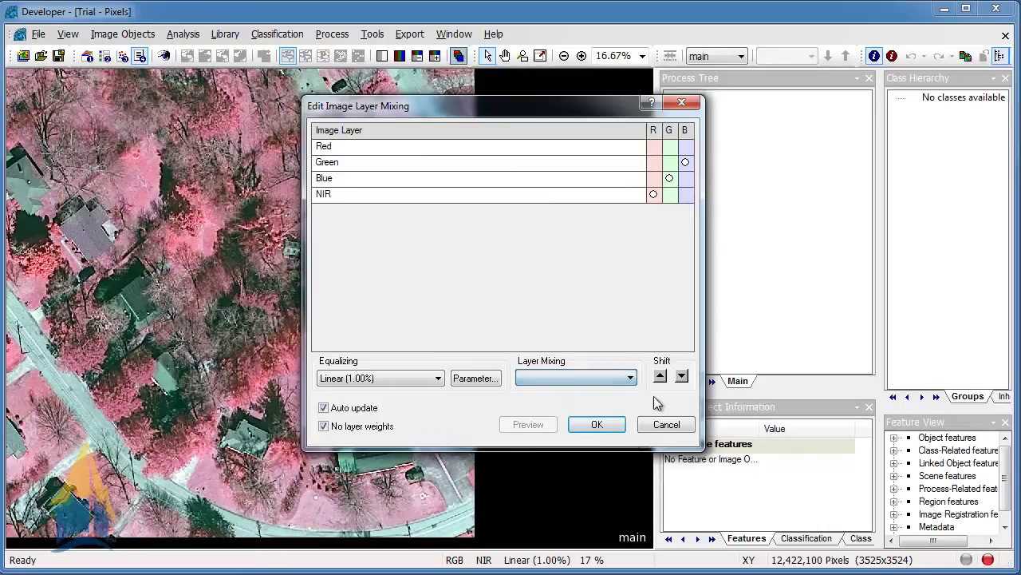
click(594, 427)
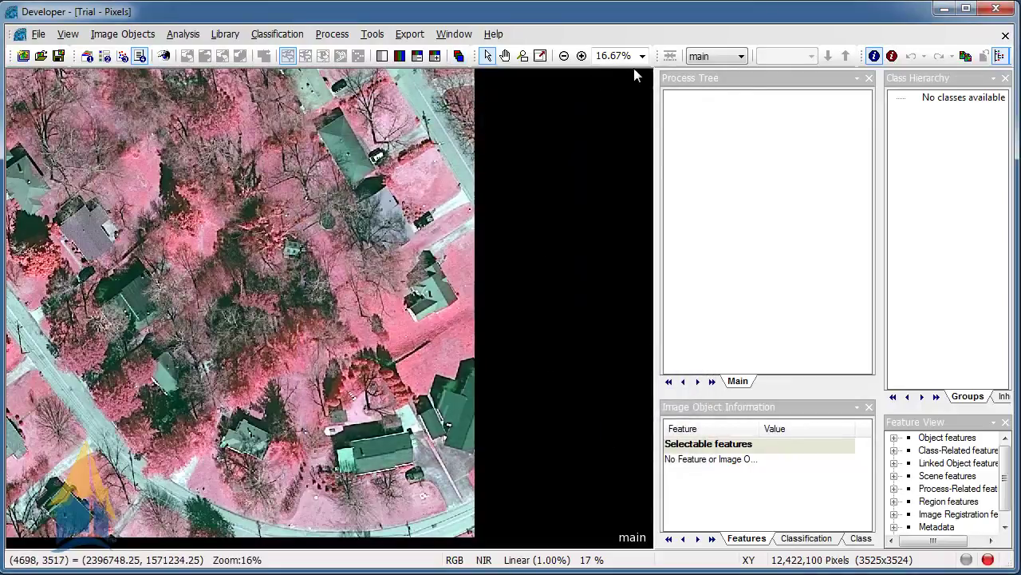
Step: Pan and zoom around the neighbourhood, then fit the whole Trial scene in view
click(505, 55)
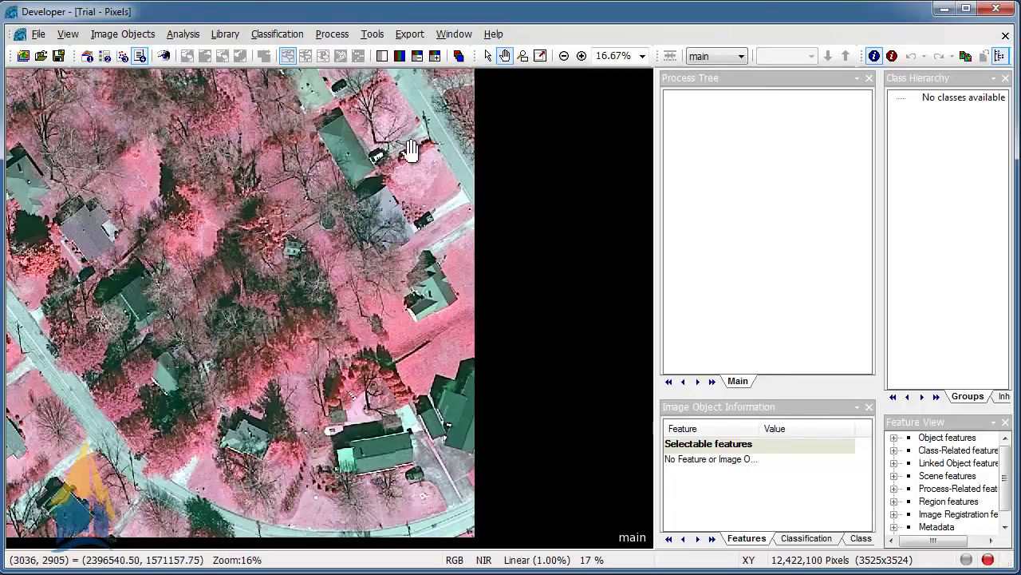
click(583, 57)
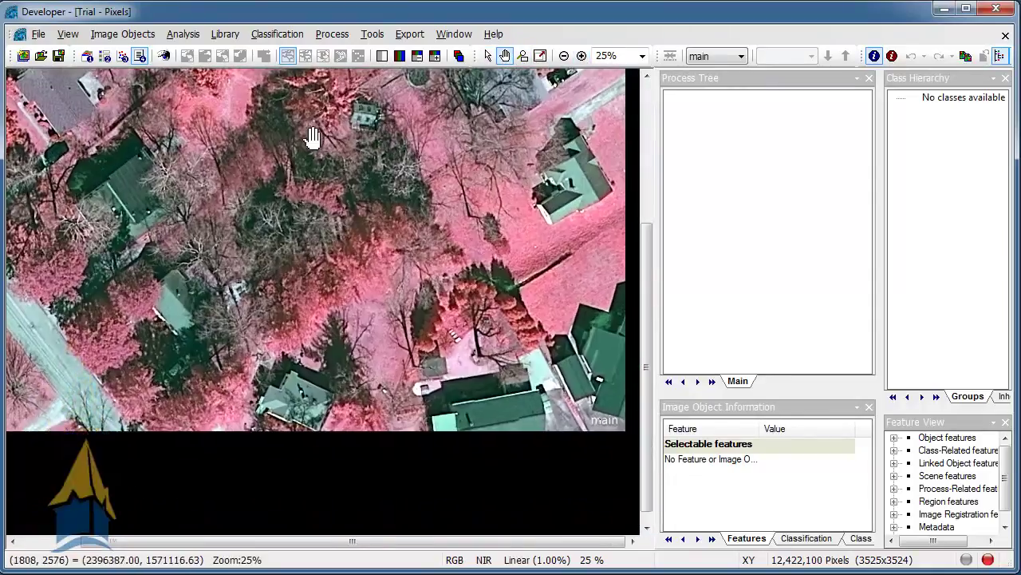
drag(311, 137, 333, 334)
drag(292, 205, 389, 162)
drag(455, 200, 468, 130)
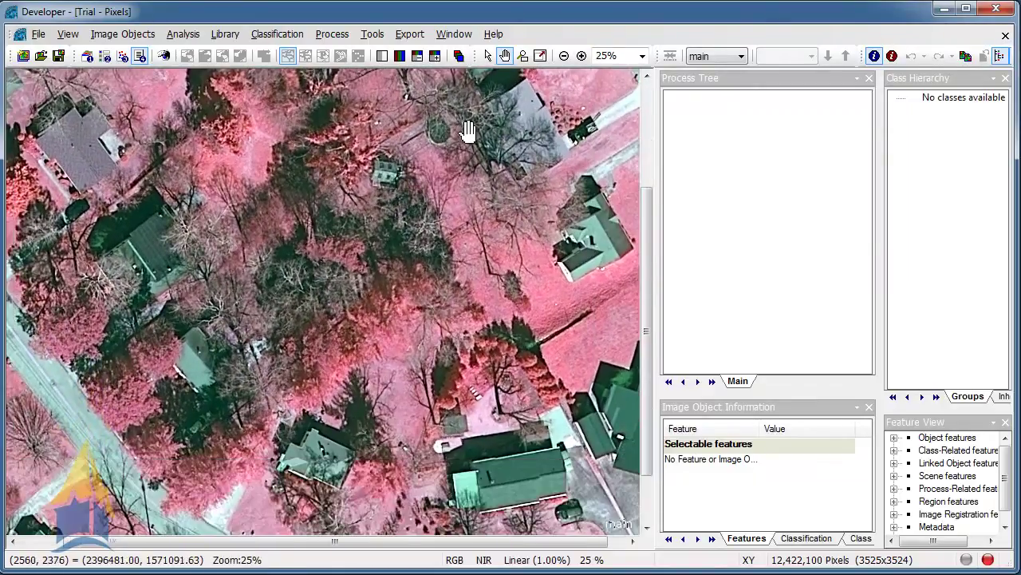
drag(381, 177, 412, 148)
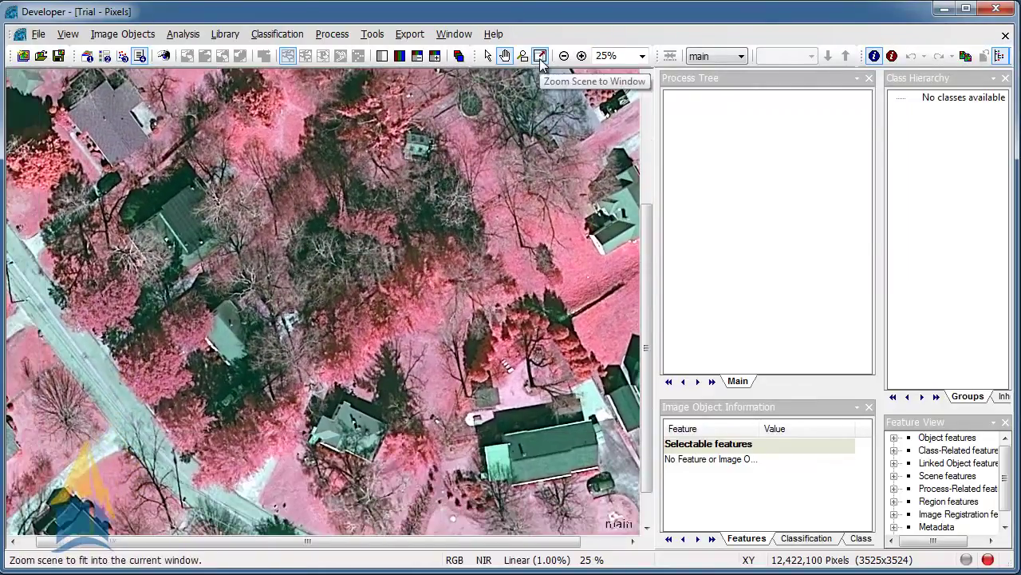
click(541, 57)
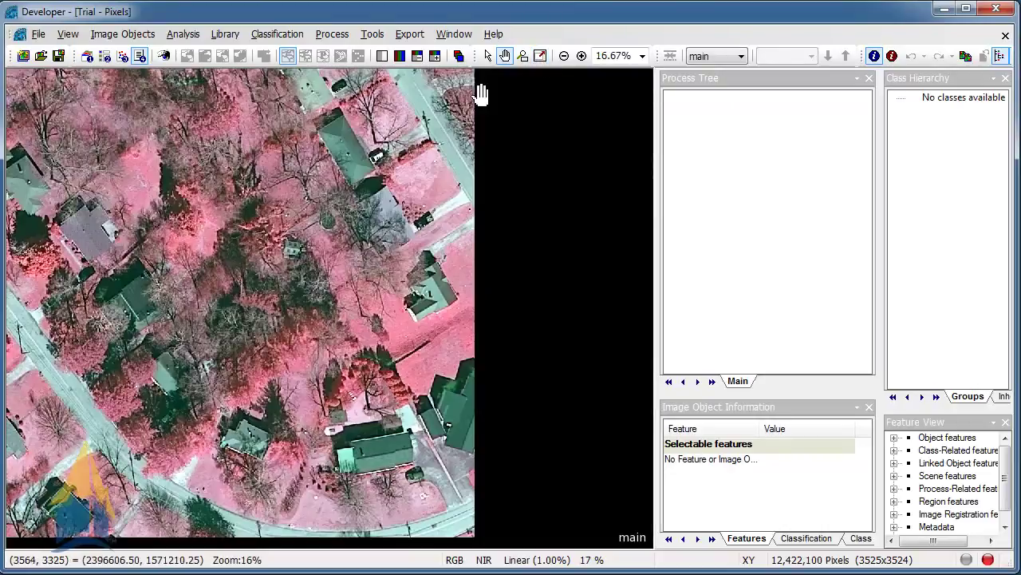
click(526, 59)
drag(216, 134, 373, 212)
click(540, 55)
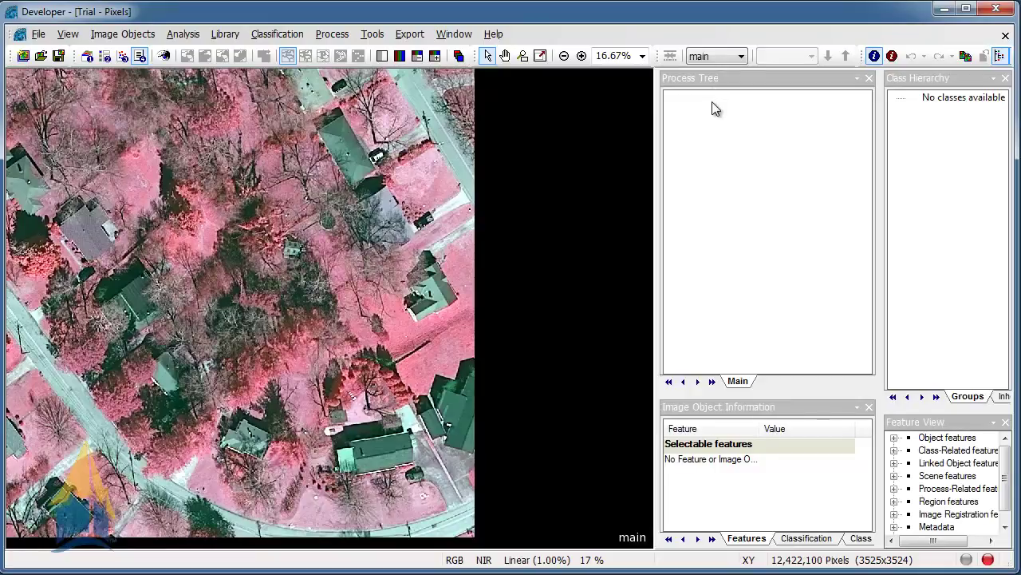
click(738, 79)
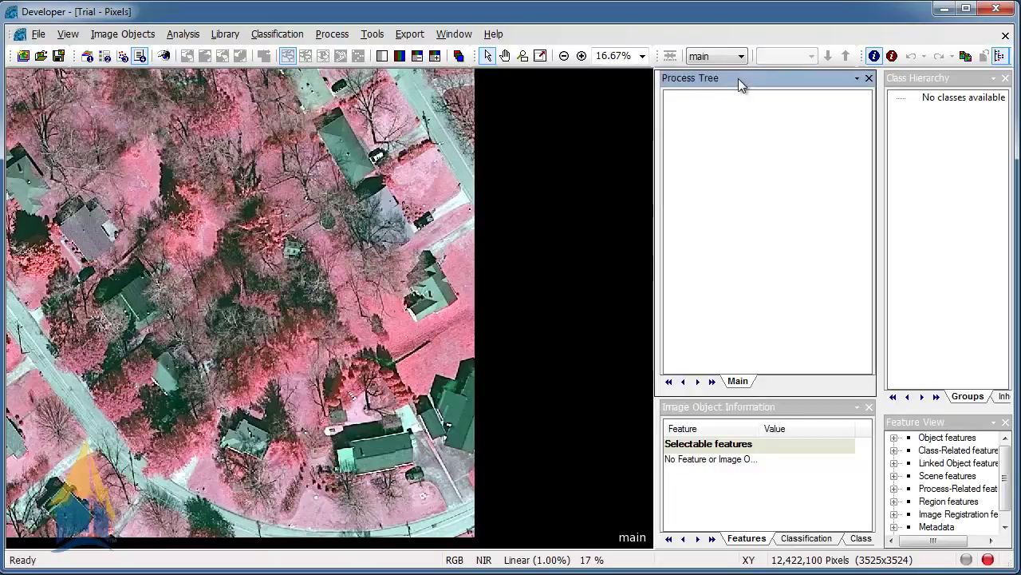
Step: Append a top-level process named Lancover to the empty process tree
right_click(701, 118)
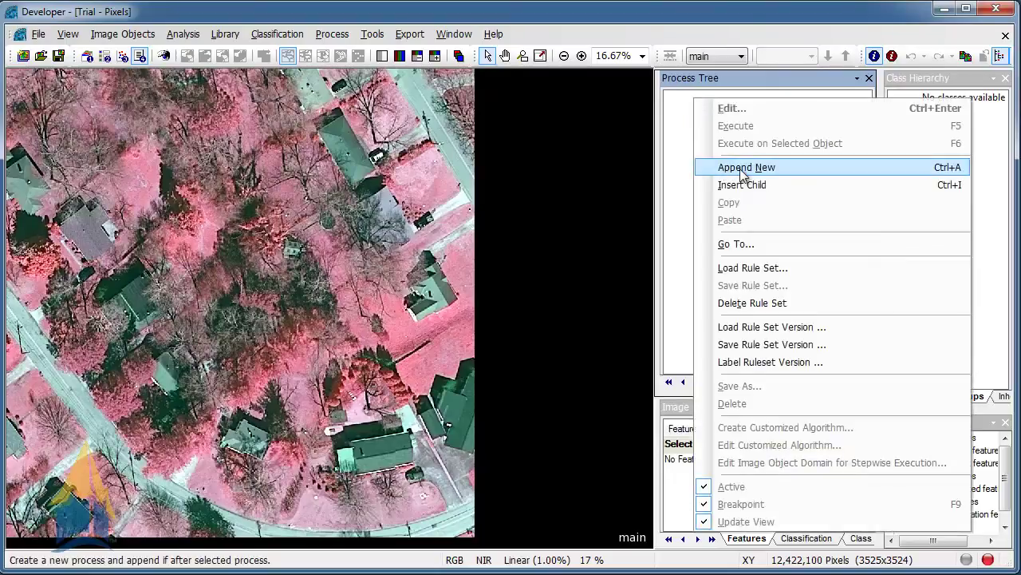
click(774, 167)
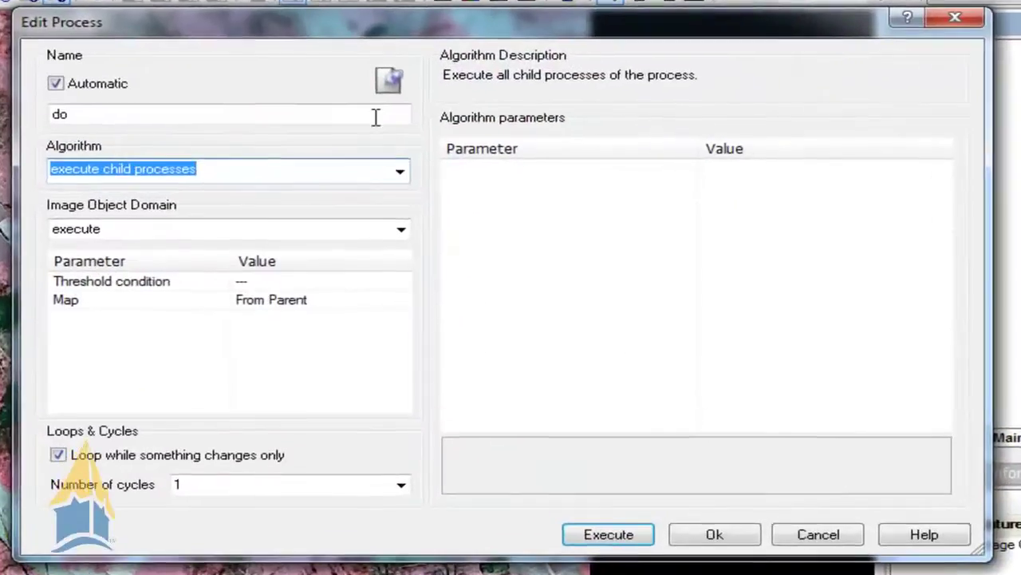
click(75, 118)
drag(75, 118, 38, 118)
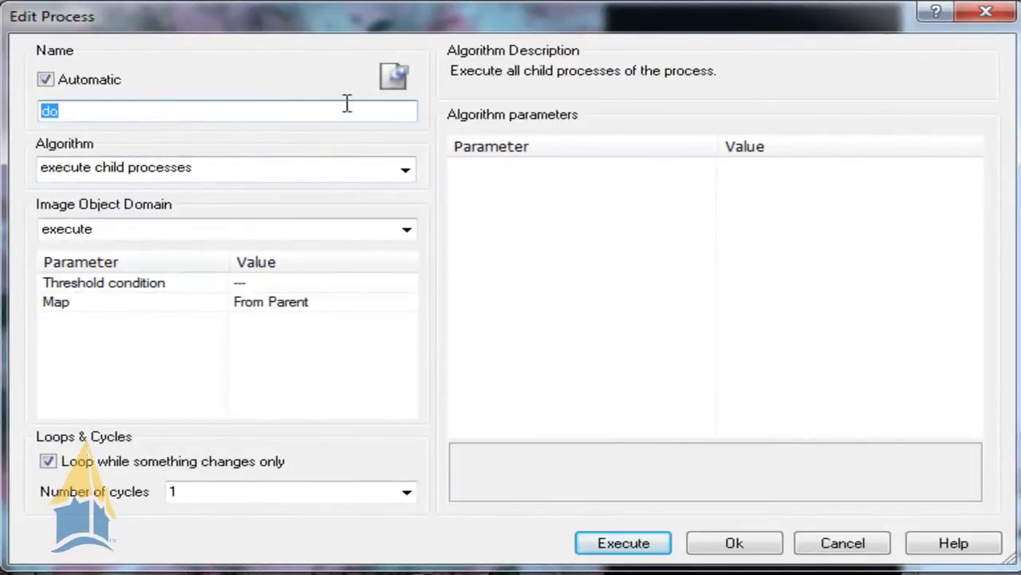
text(Lancover)
click(735, 543)
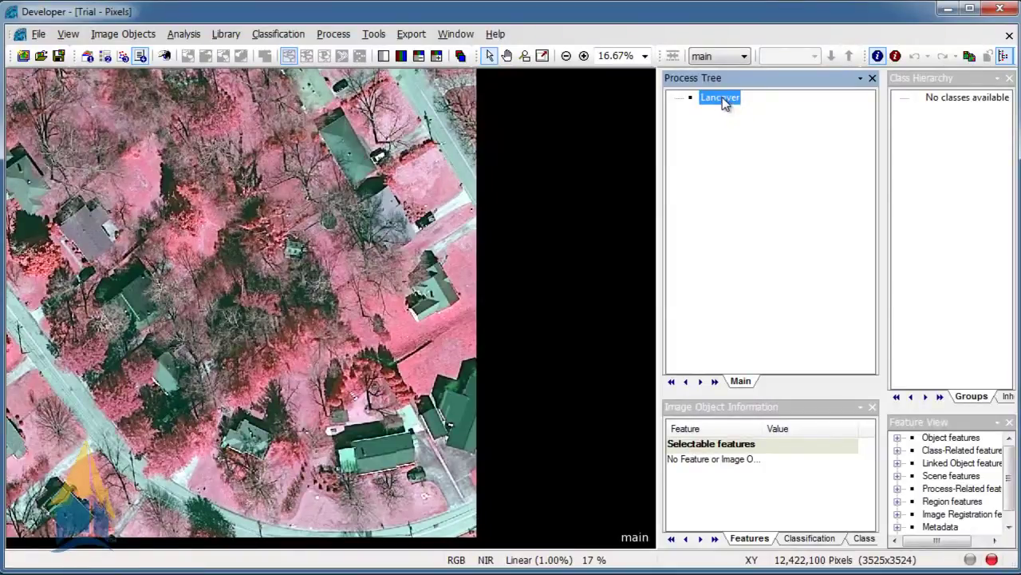
Step: Insert a child process named Segmentation under Lancover
right_click(725, 104)
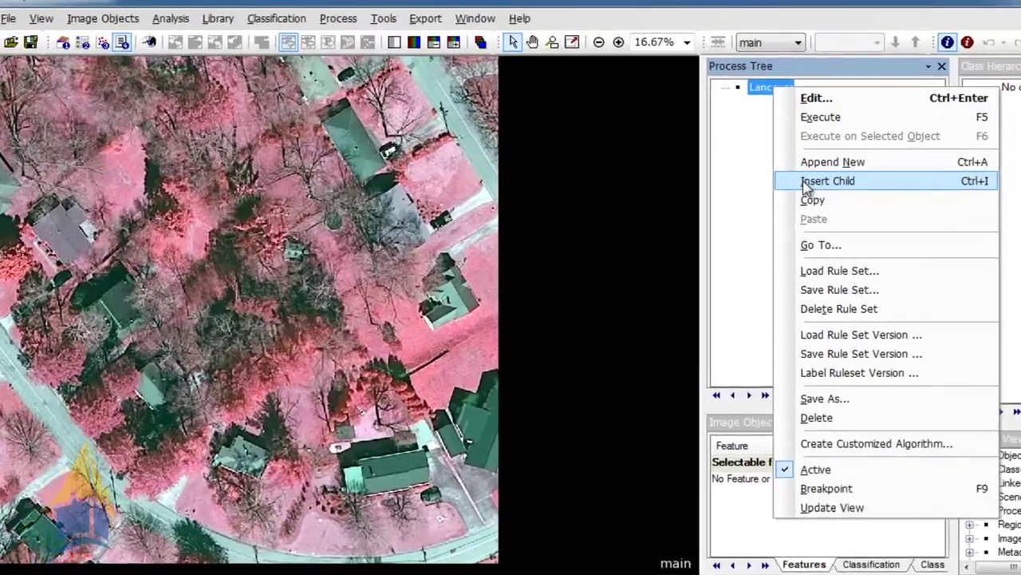
click(754, 184)
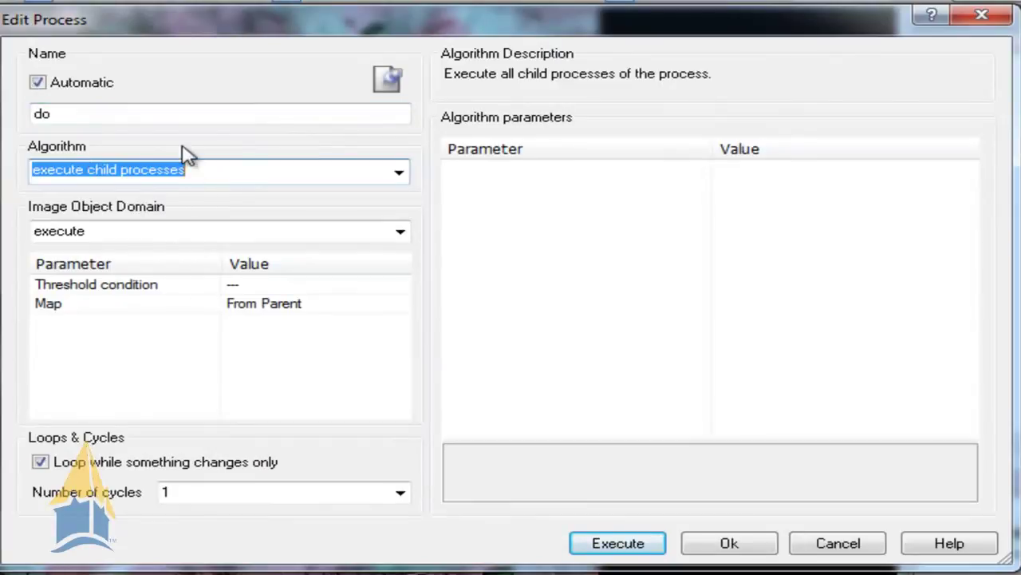
click(62, 112)
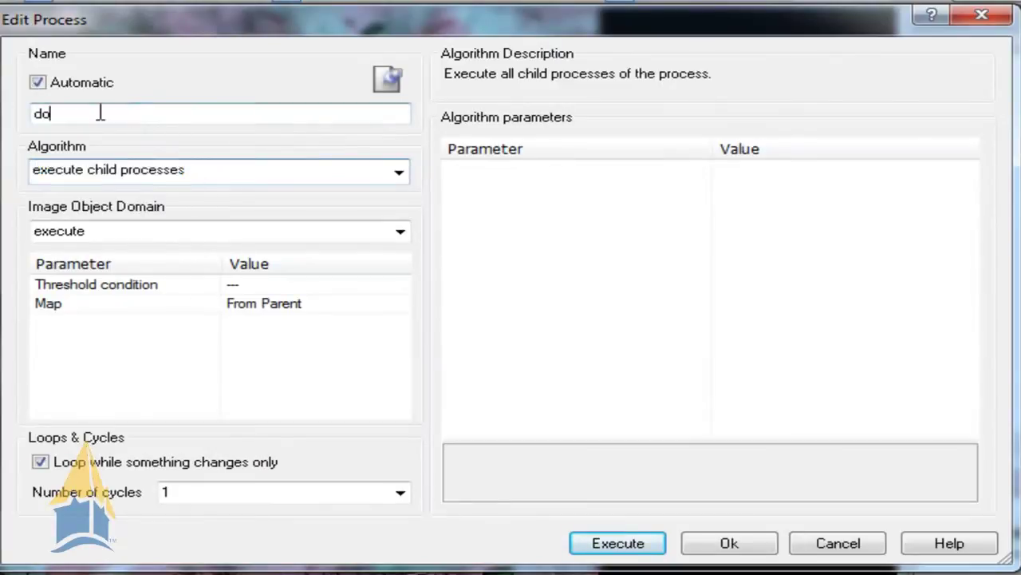
double_click(64, 113)
text(Segmentation)
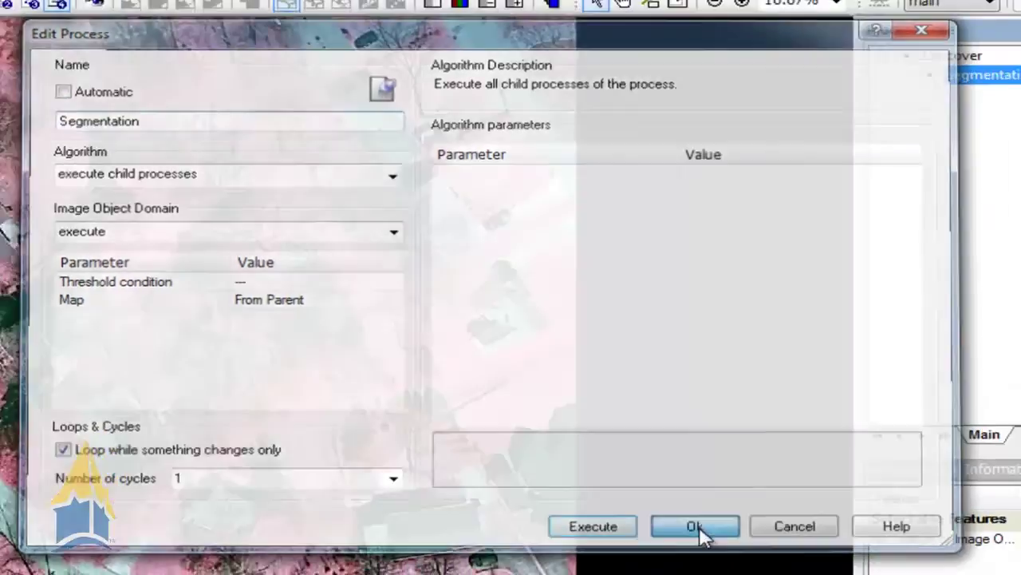
click(730, 543)
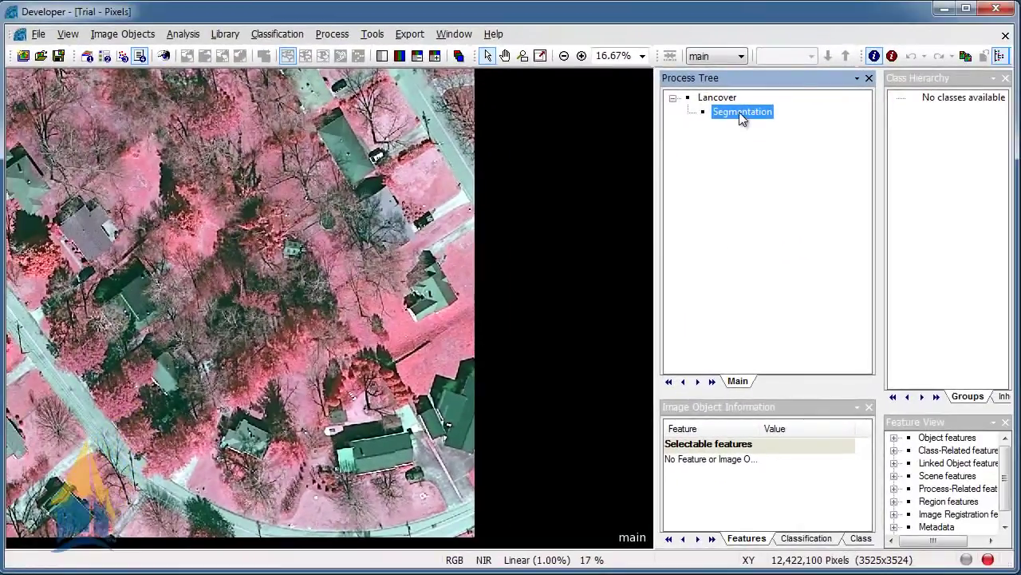
Step: Append a process named Classification right after Segmentation
right_click(739, 111)
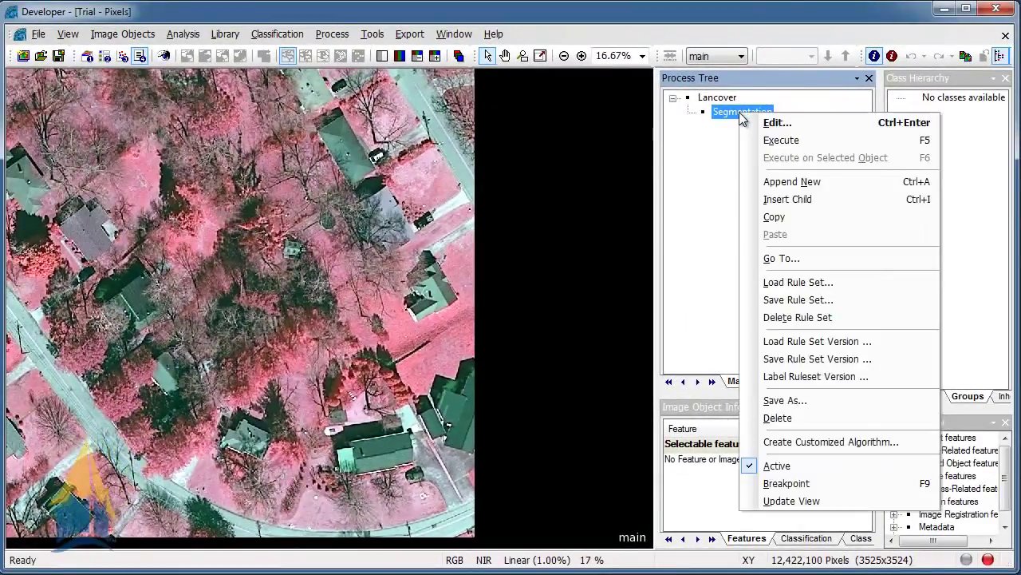
click(798, 185)
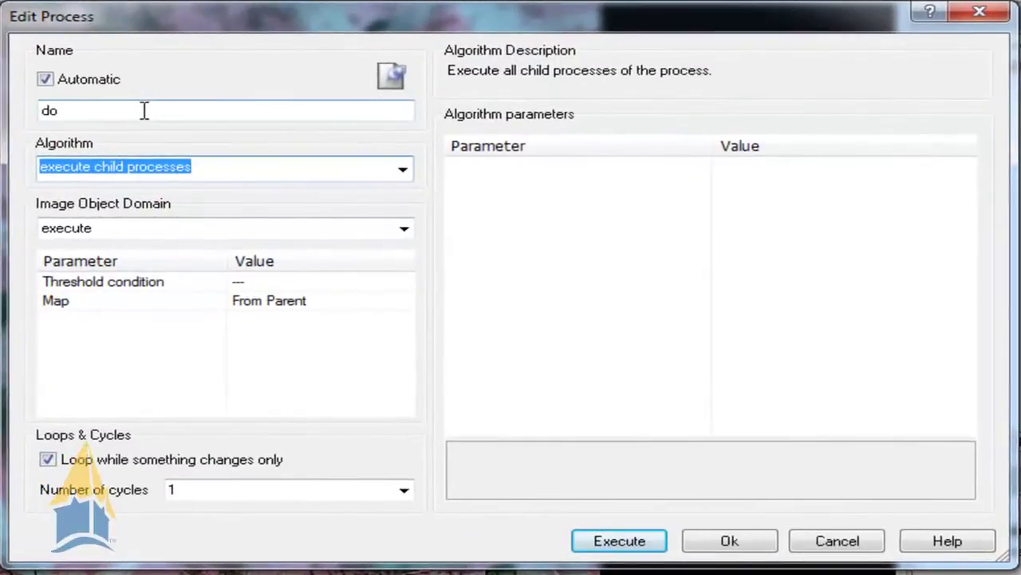
drag(145, 110, 27, 106)
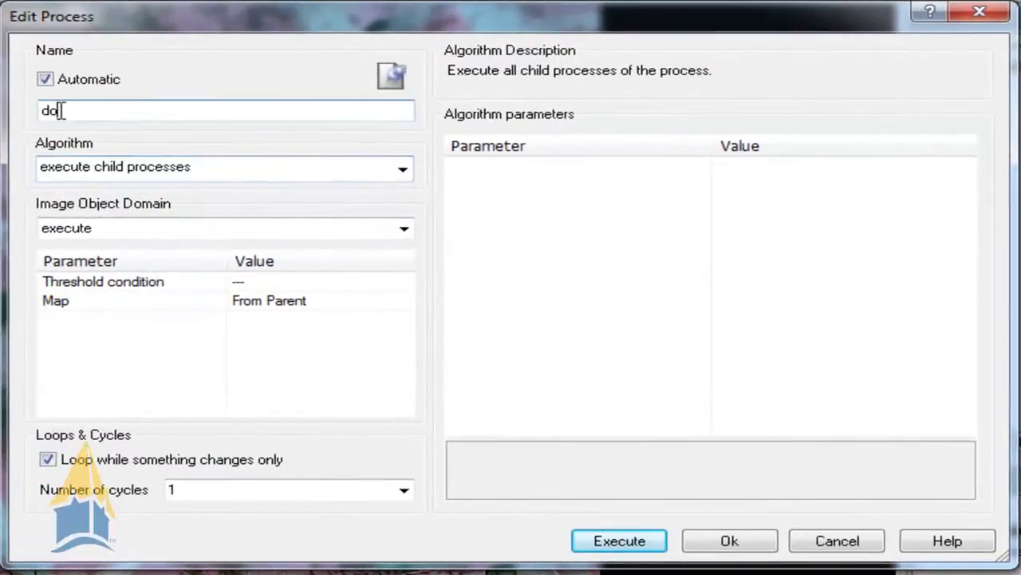
text(Classification)
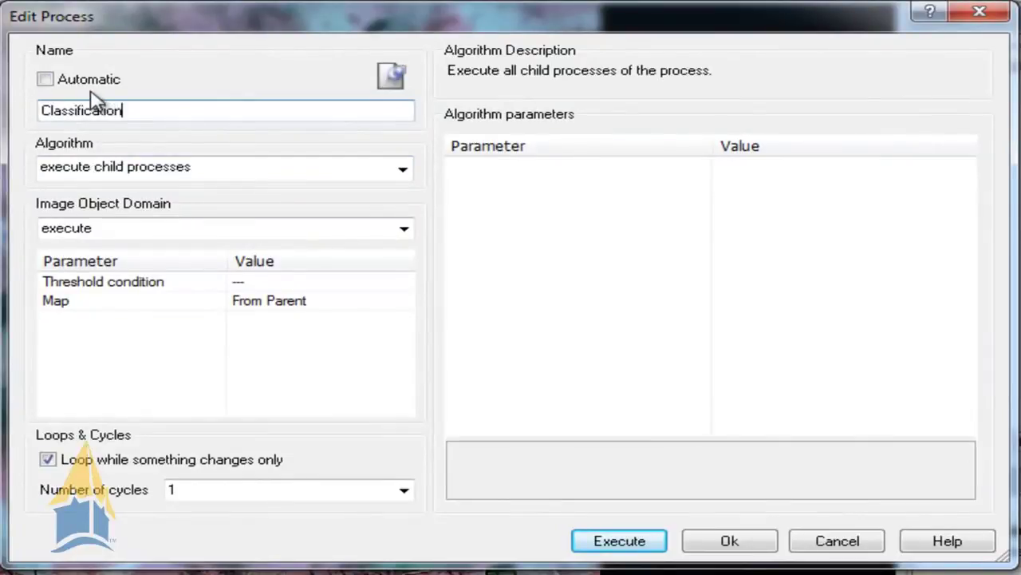
click(743, 535)
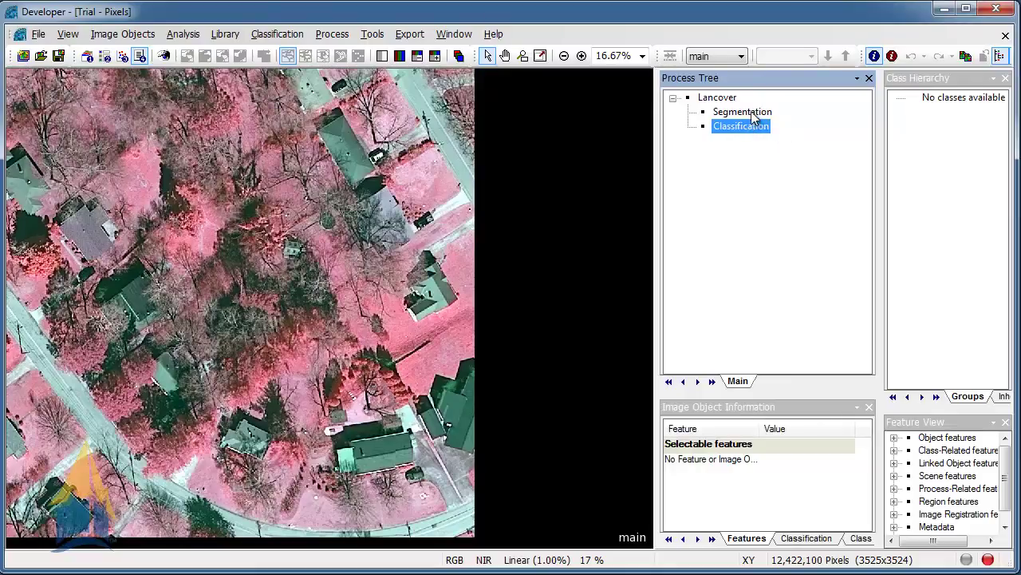
Step: Insert a child process under Segmentation using the multiresolution segmentation algorithm
right_click(753, 117)
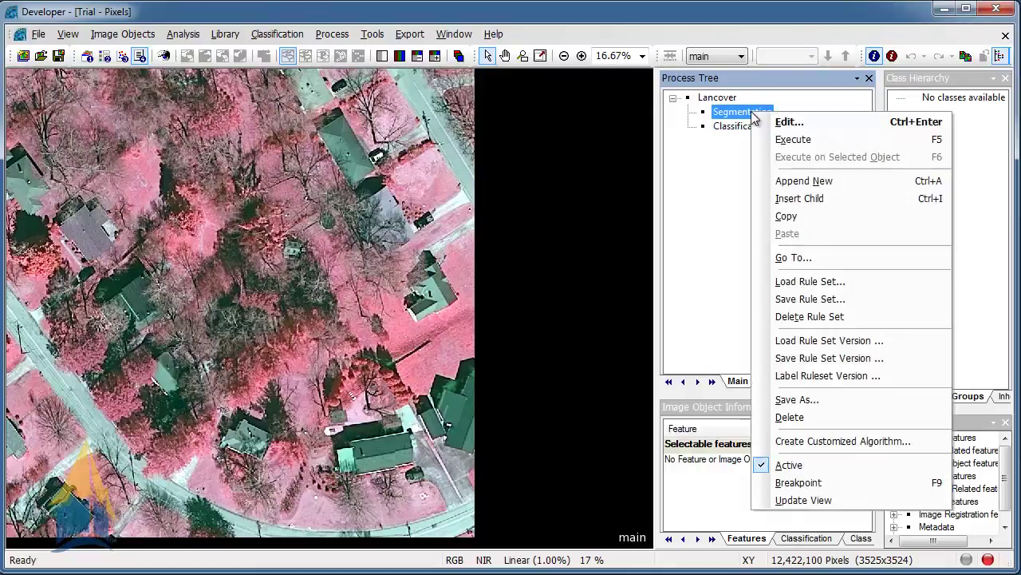
click(794, 201)
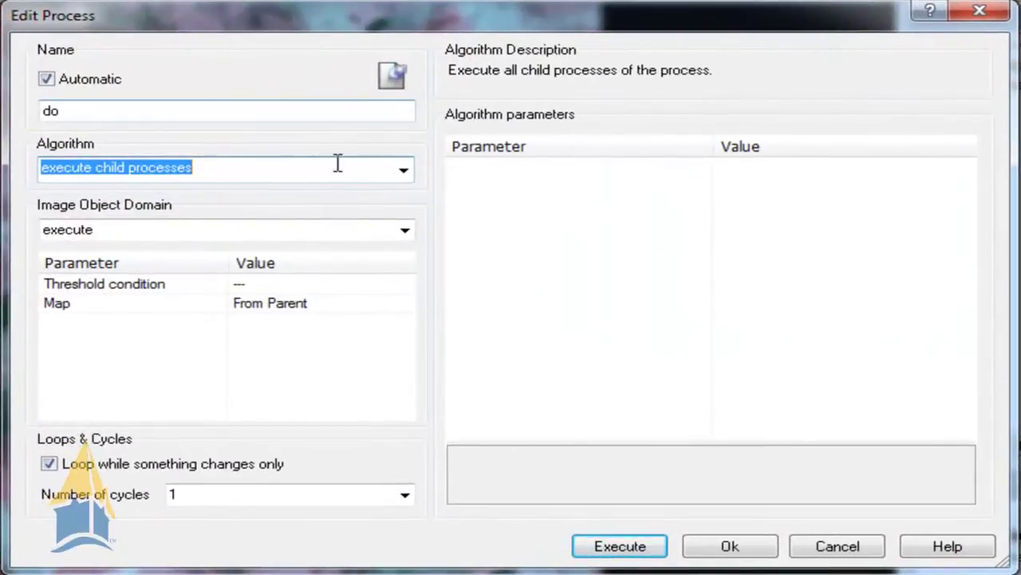
click(413, 174)
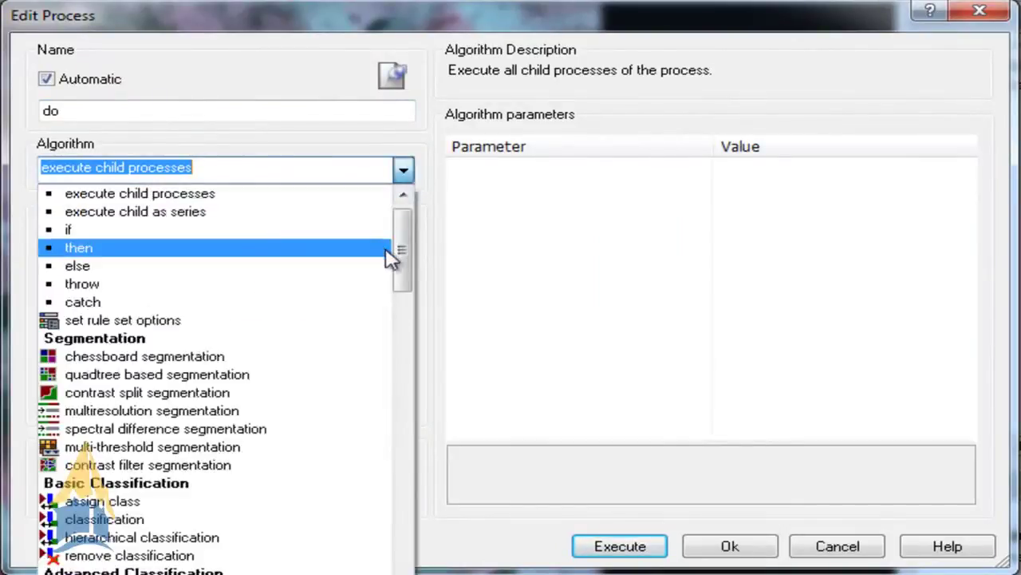
drag(404, 248, 406, 264)
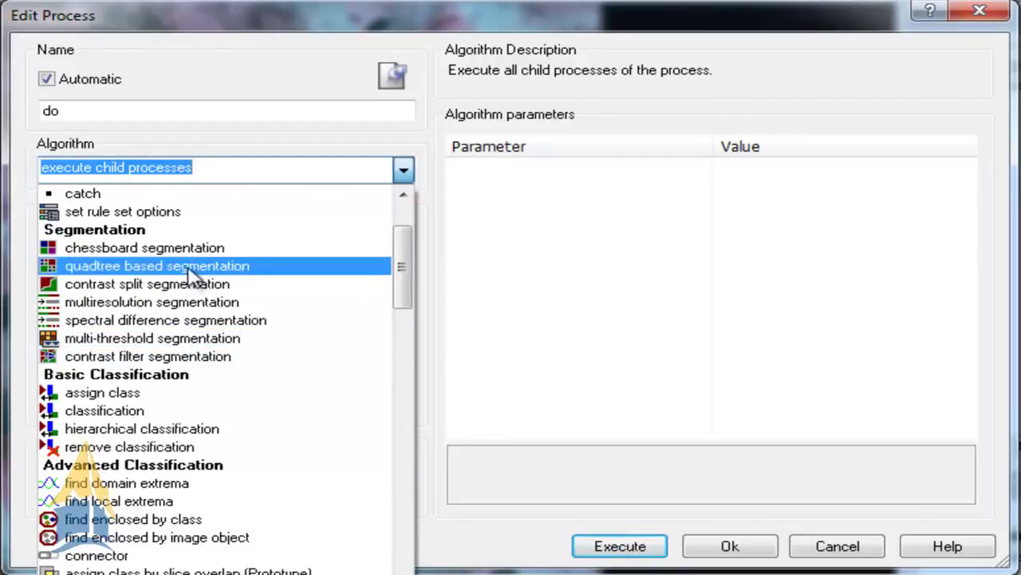
click(136, 307)
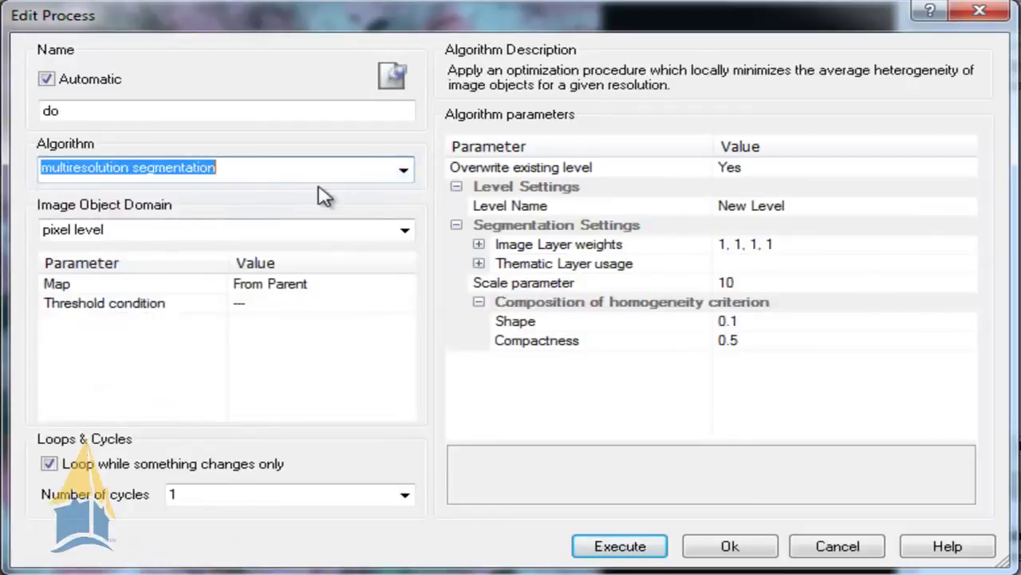
Step: Set the NIR layer weight to 2, scale parameter 30 and shape 0.3
click(479, 244)
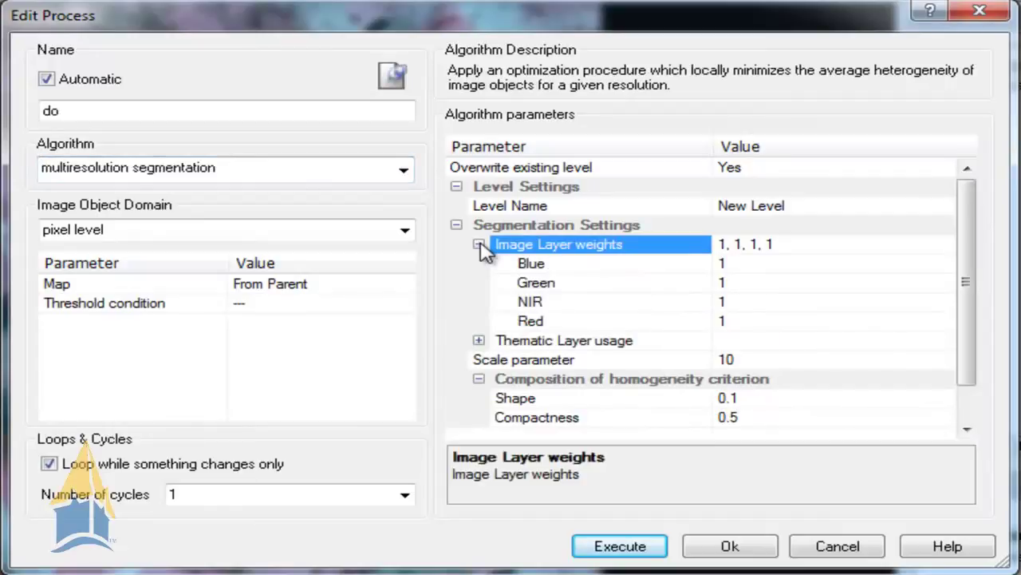
click(735, 302)
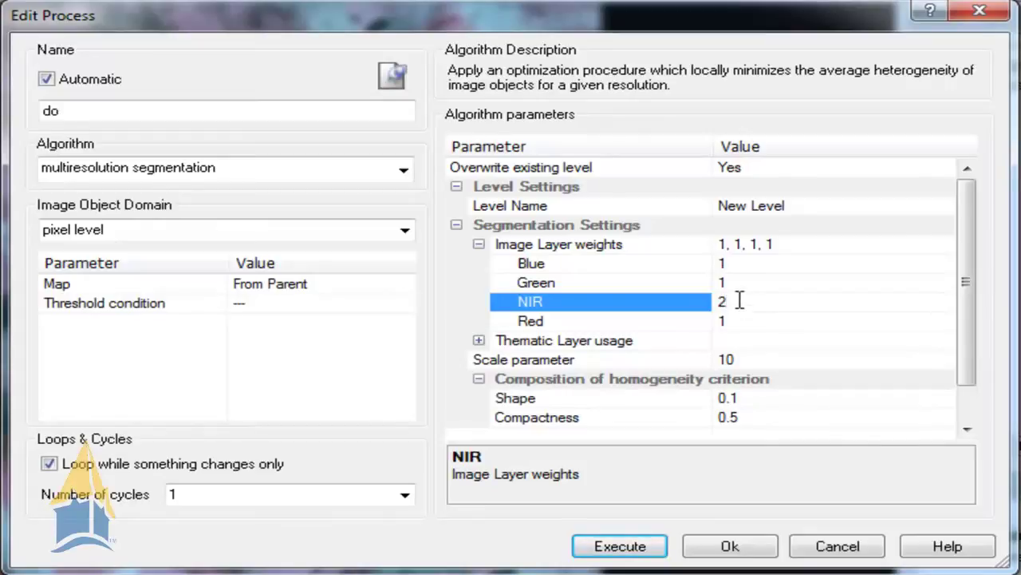
click(479, 245)
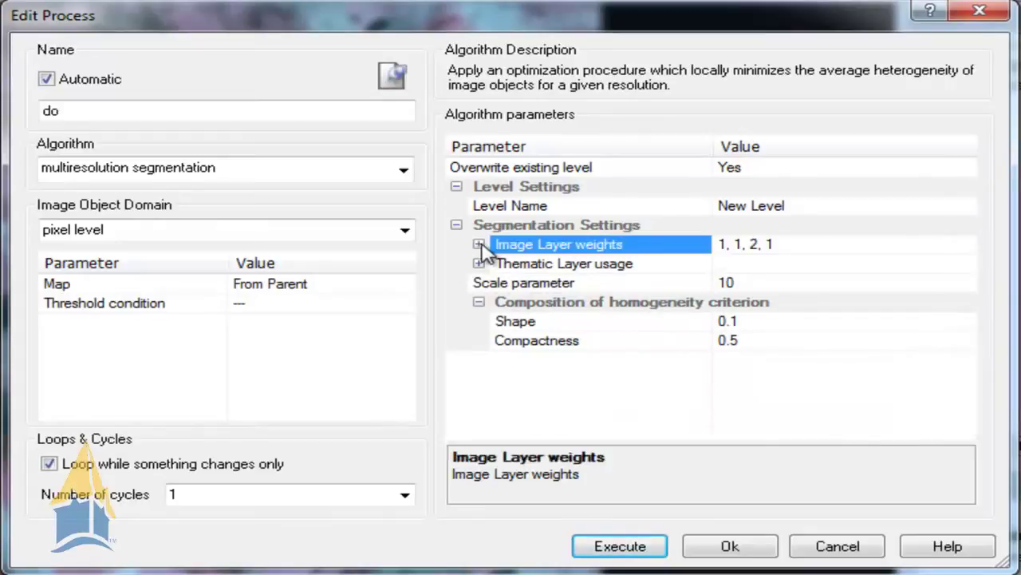
click(741, 281)
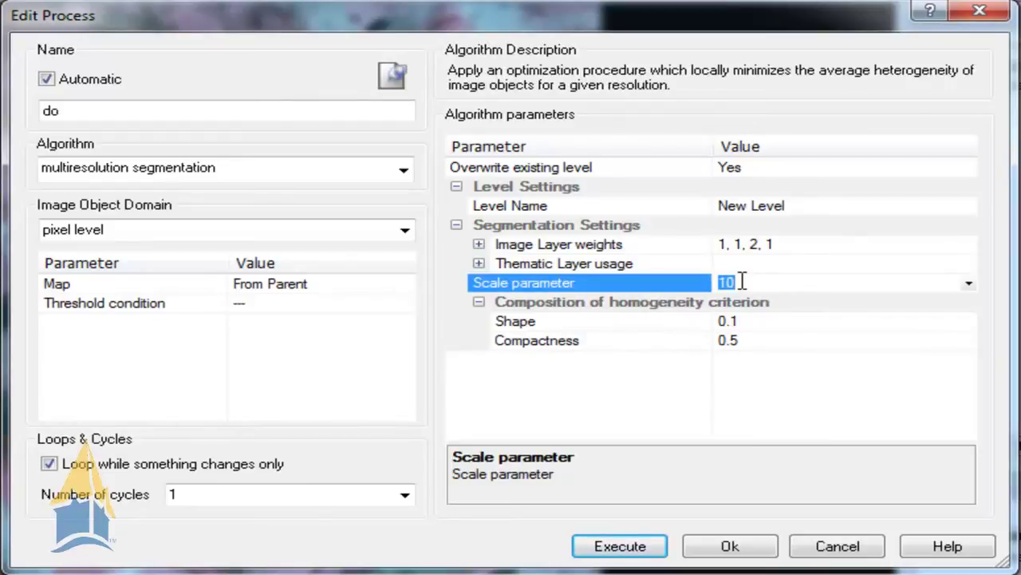
text(30)
click(774, 326)
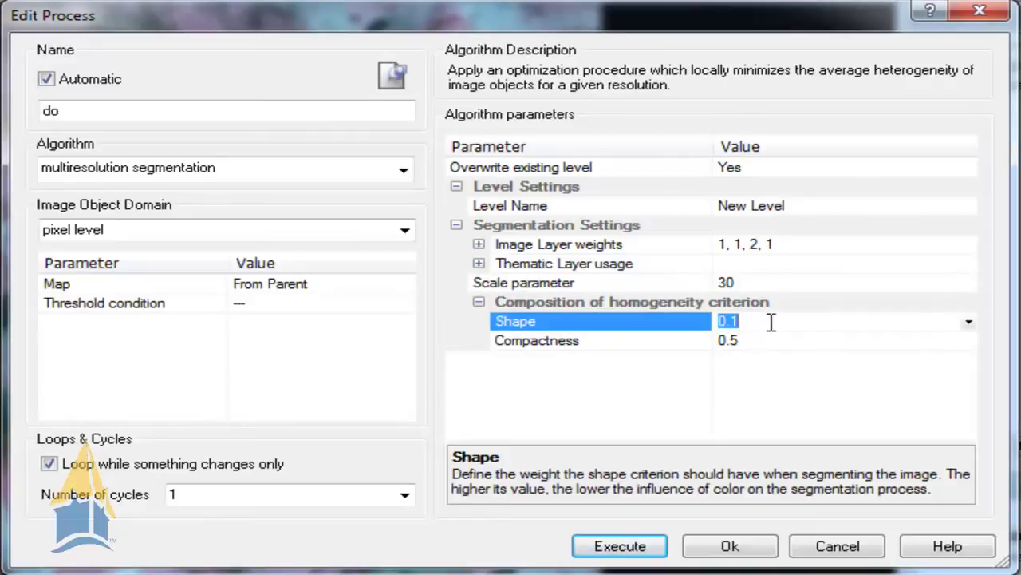
text(0.)
click(570, 209)
Step: Check the level name and image object domain, then execute the segmentation
click(800, 207)
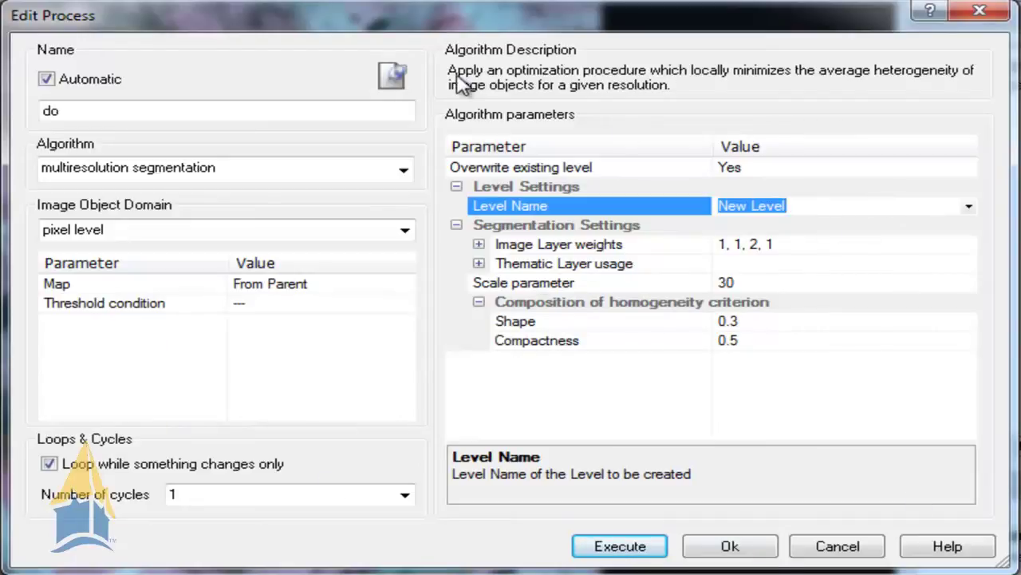
click(110, 230)
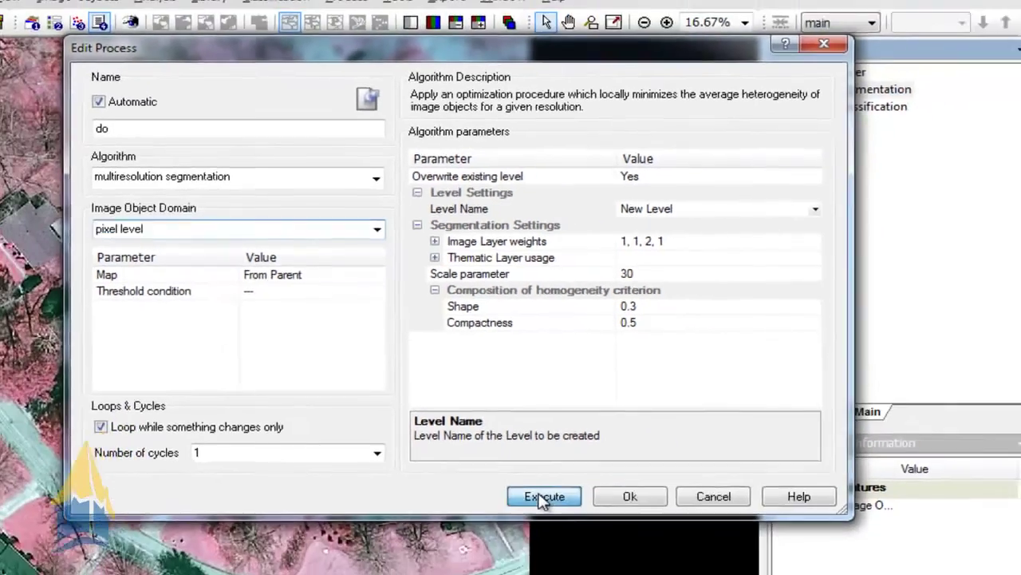
click(619, 547)
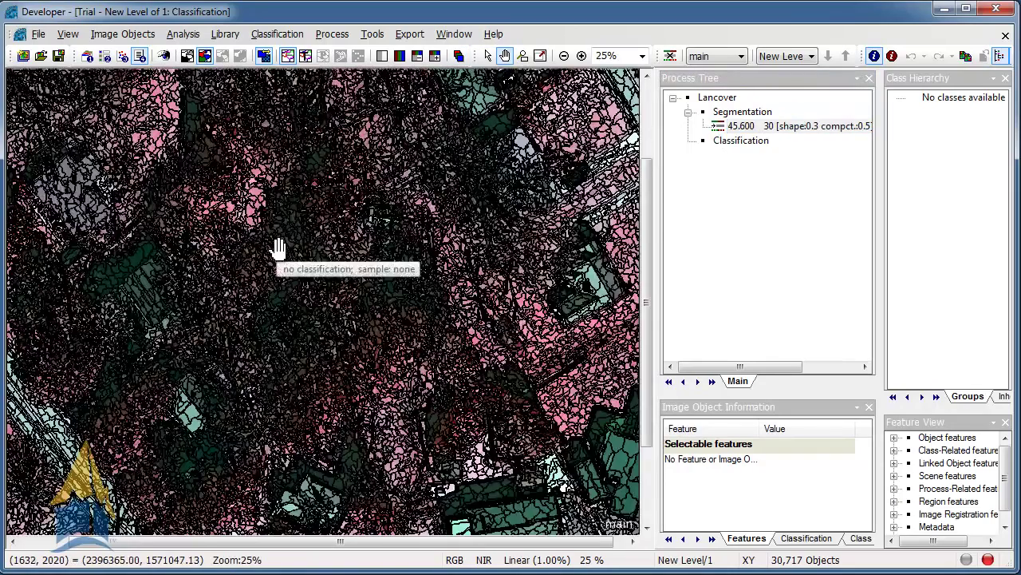
scroll(303, 243, up, 2)
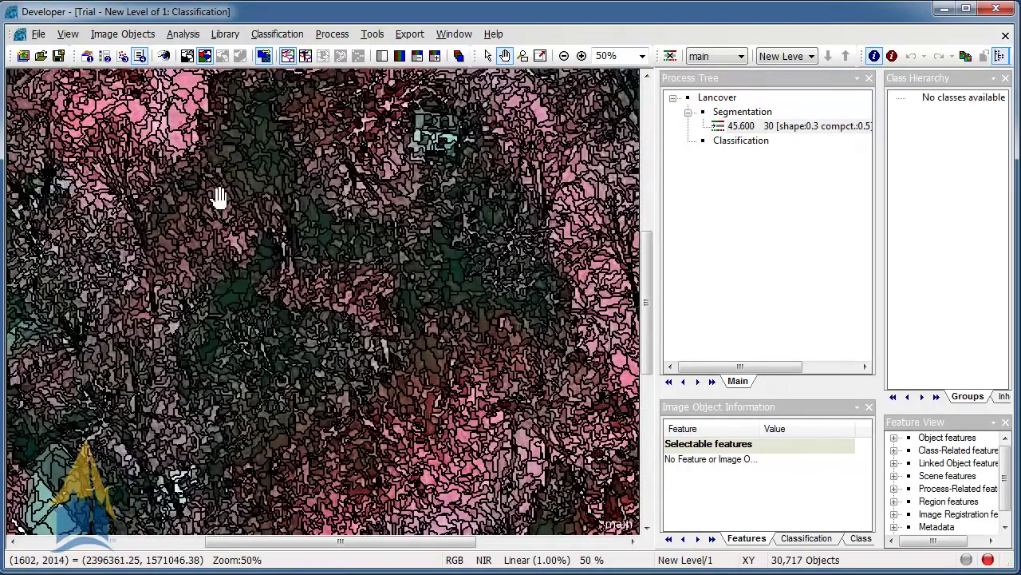
scroll(295, 248, up, 2)
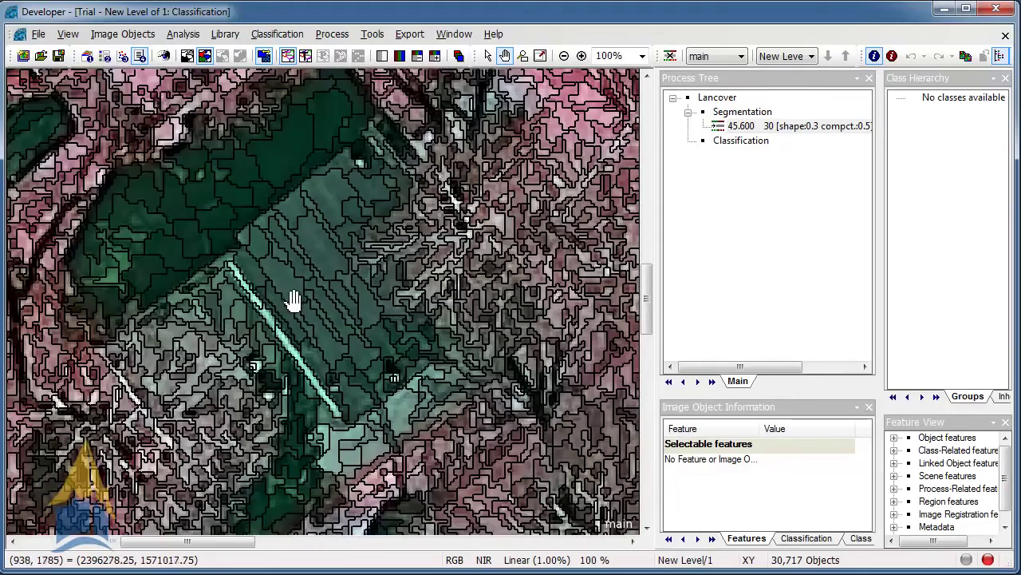
drag(292, 292, 360, 171)
drag(292, 258, 375, 168)
drag(302, 233, 395, 135)
drag(285, 249, 372, 160)
scroll(337, 249, down, 2)
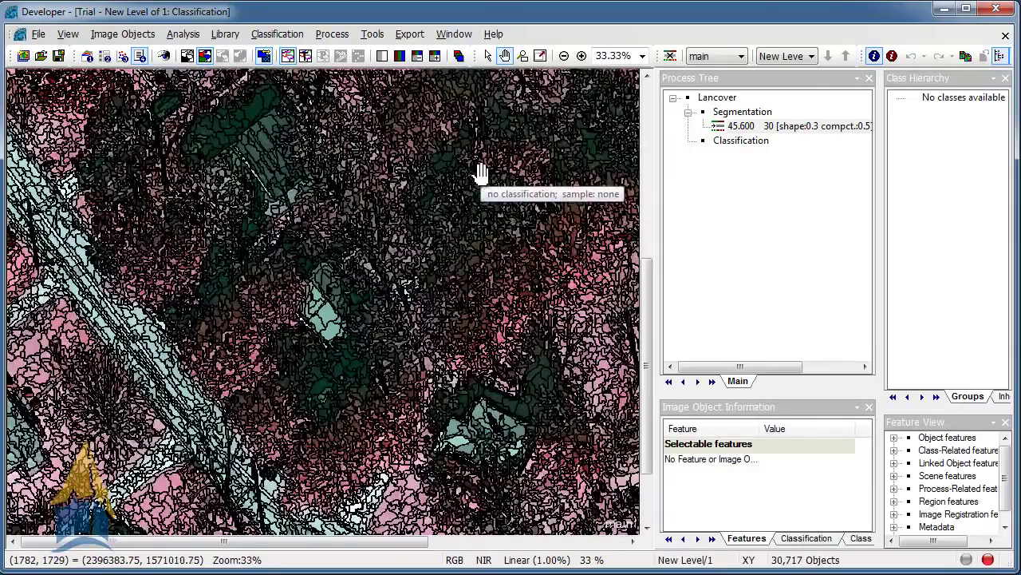
scroll(394, 244, down, 1)
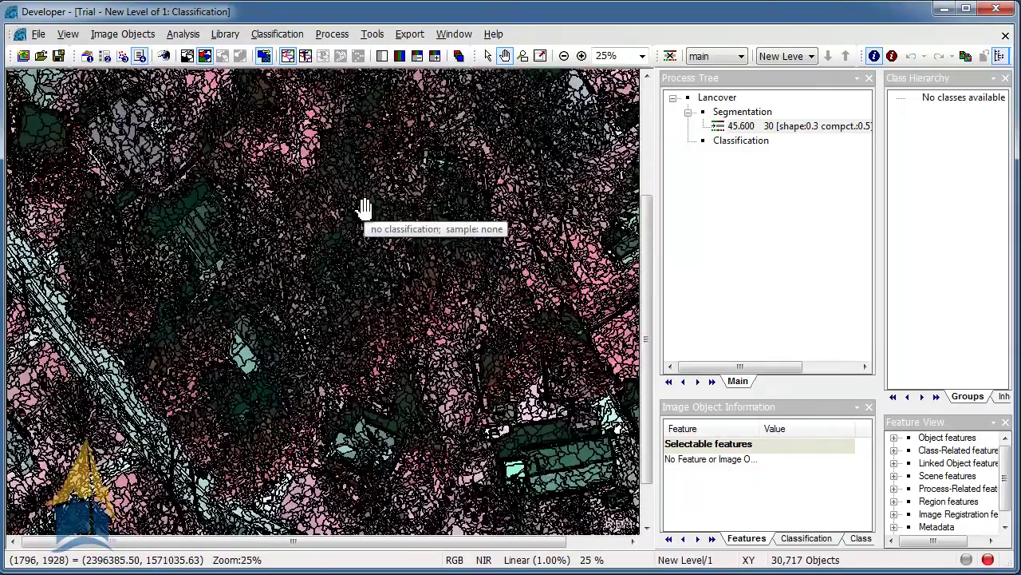
Step: Append a spectral difference segmentation process on the image object level
right_click(780, 133)
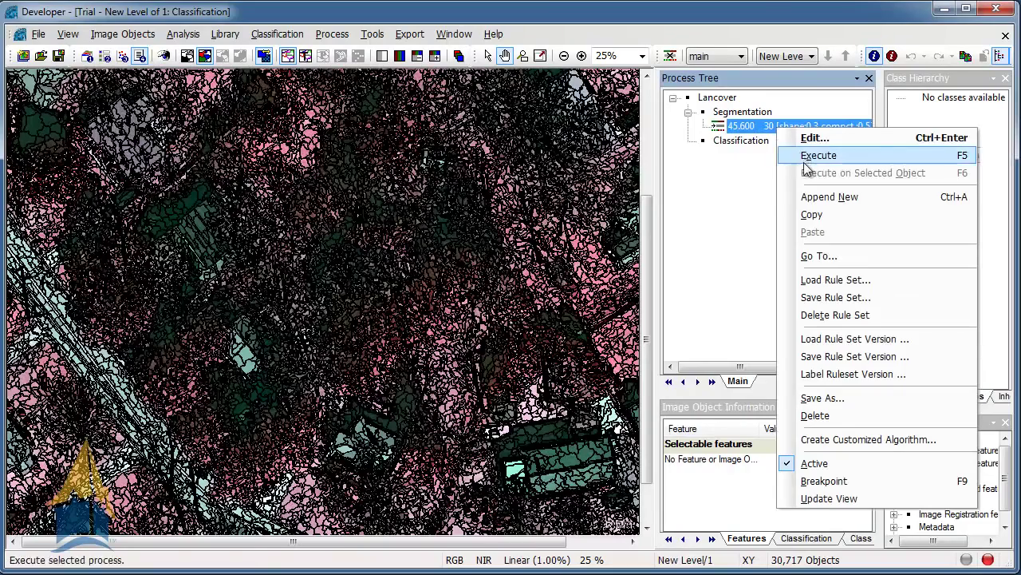
click(806, 196)
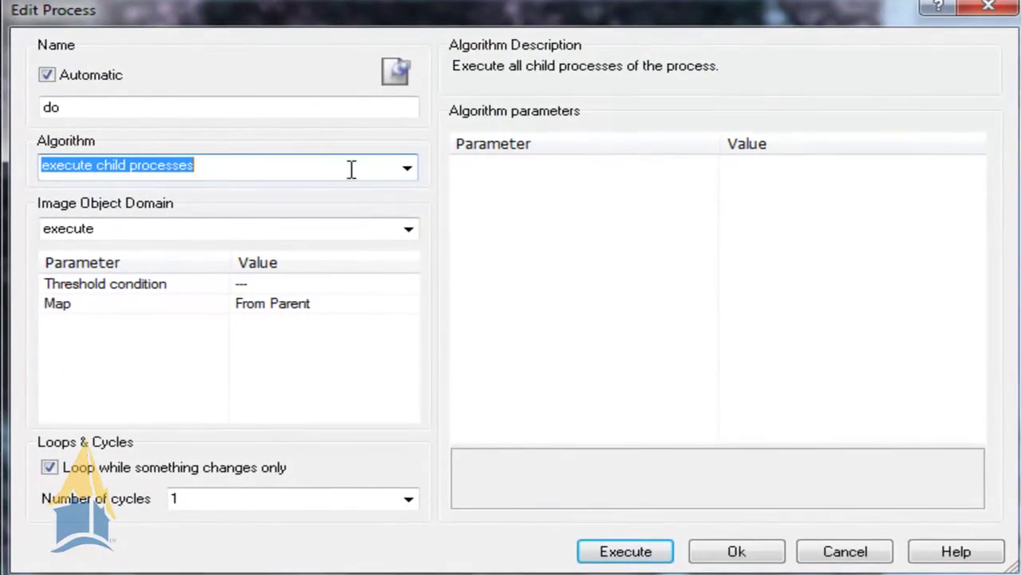
click(410, 170)
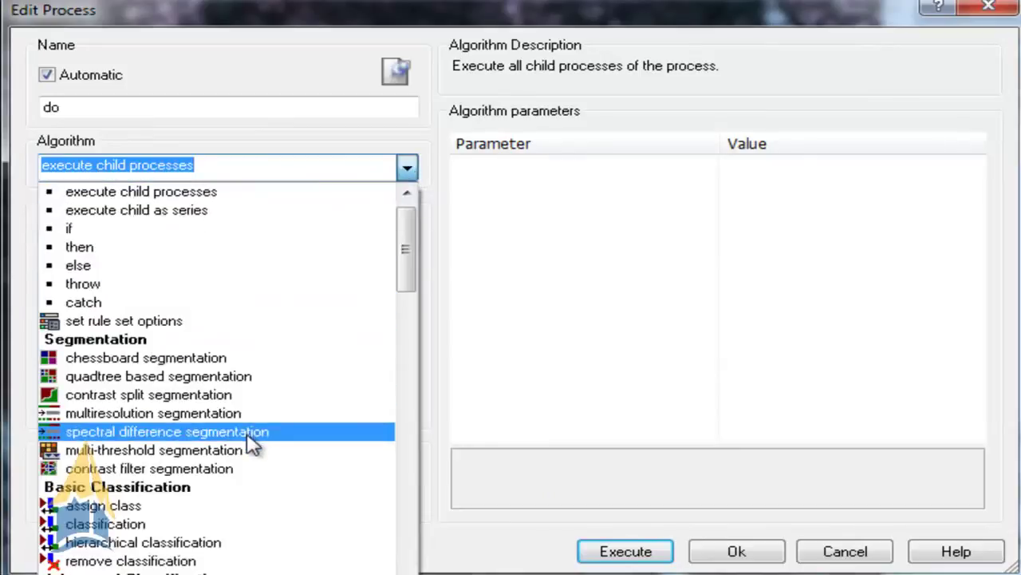
click(246, 436)
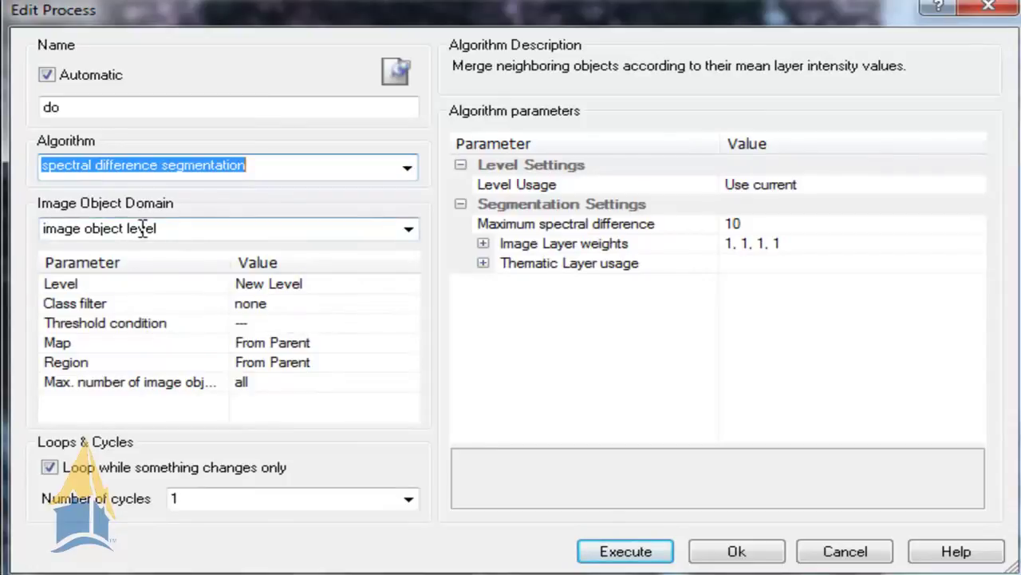
click(411, 231)
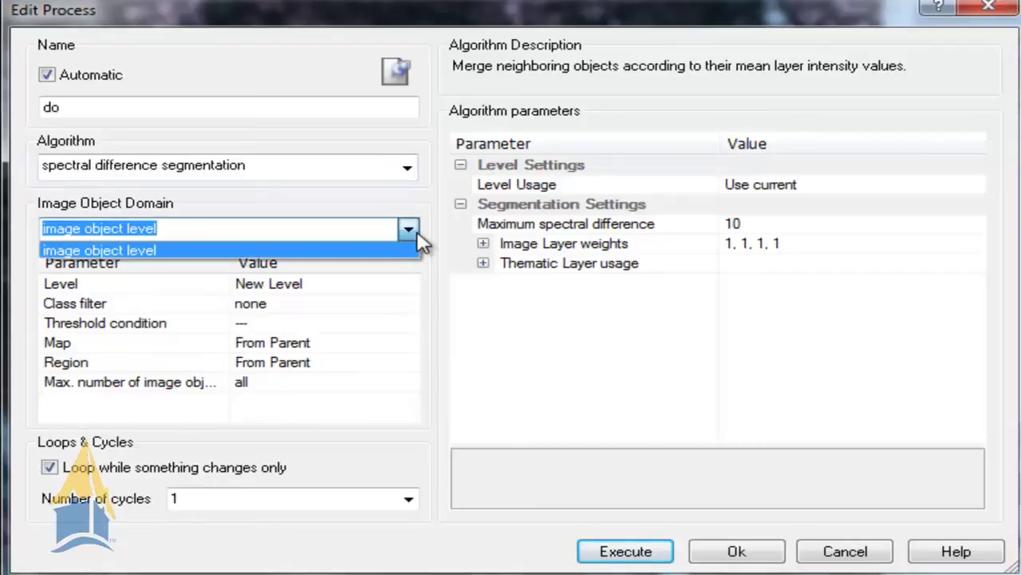
click(417, 235)
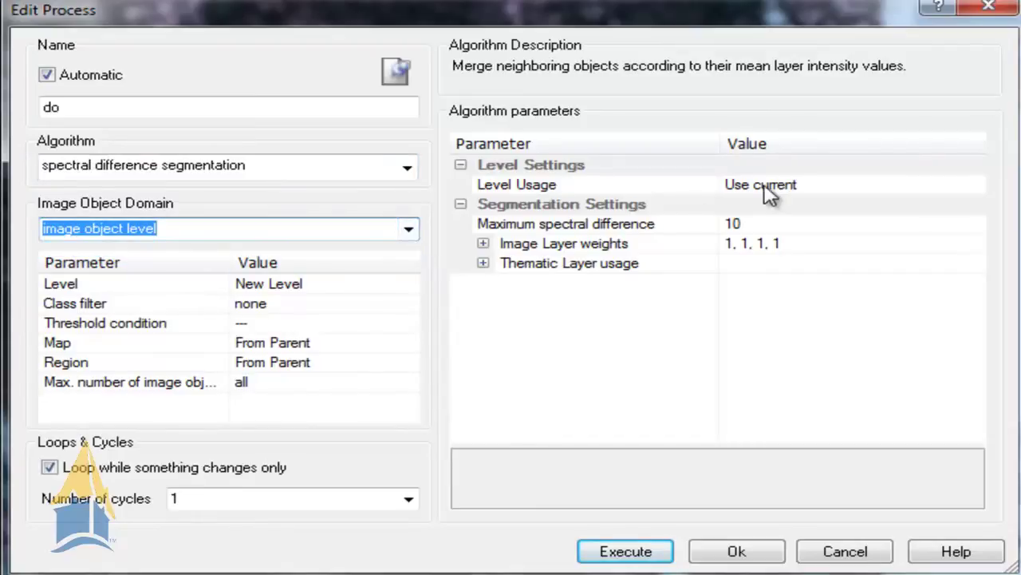
Step: Set maximum spectral difference 12 and NIR weight 2, then execute the process
click(762, 230)
click(761, 224)
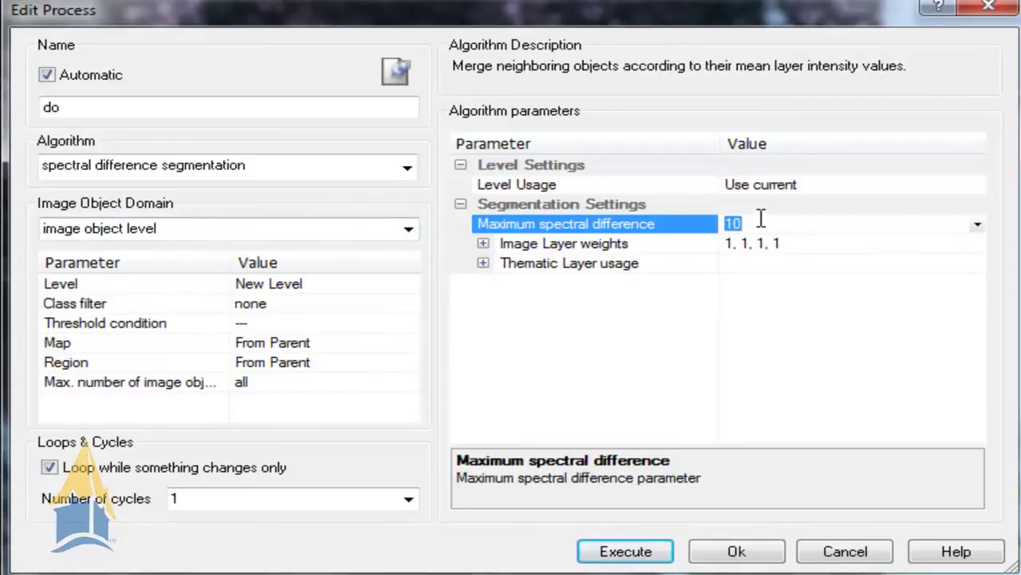
text(12)
click(483, 243)
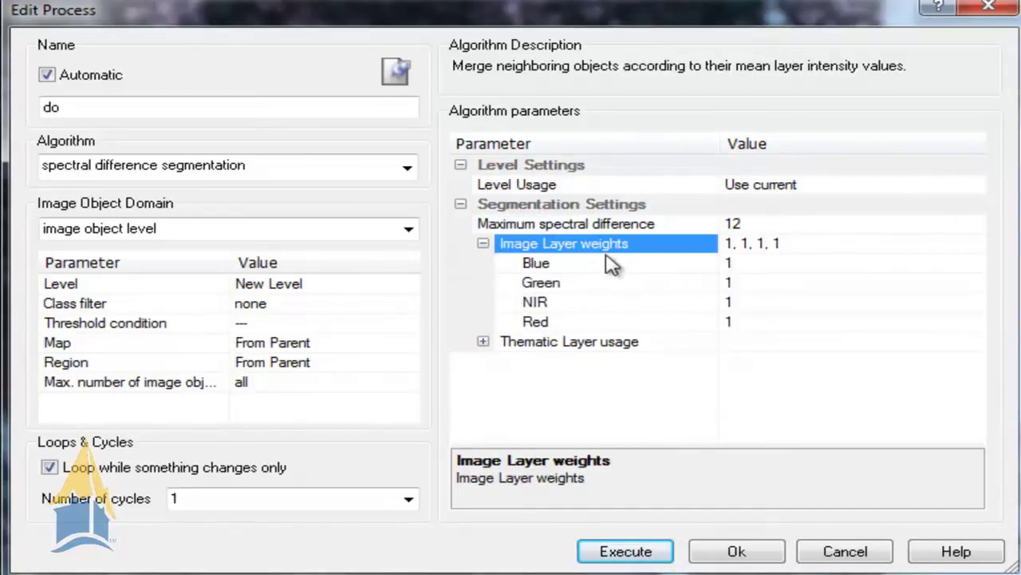
click(755, 300)
text(2)
click(484, 243)
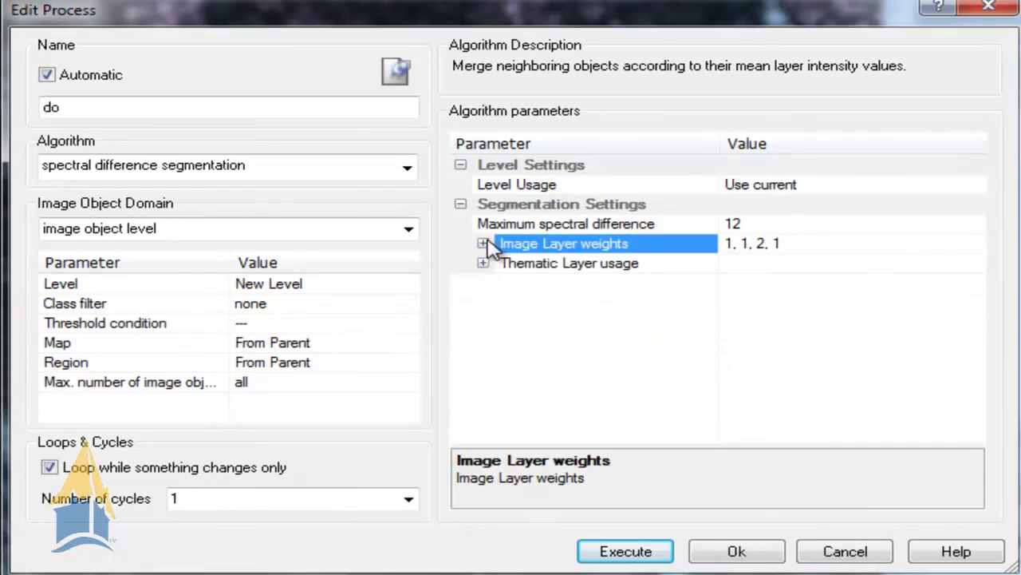
click(461, 205)
click(461, 205)
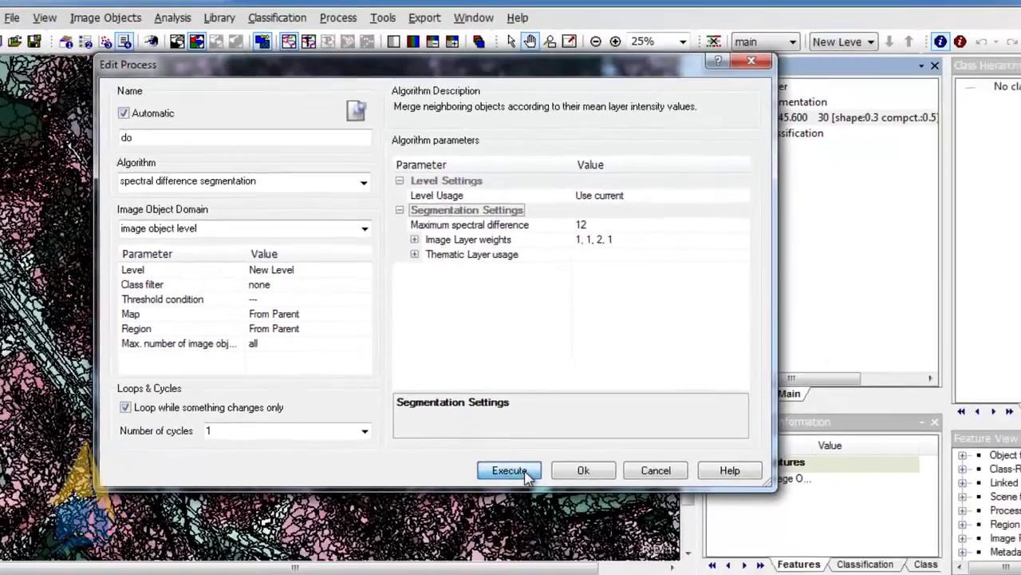
click(638, 554)
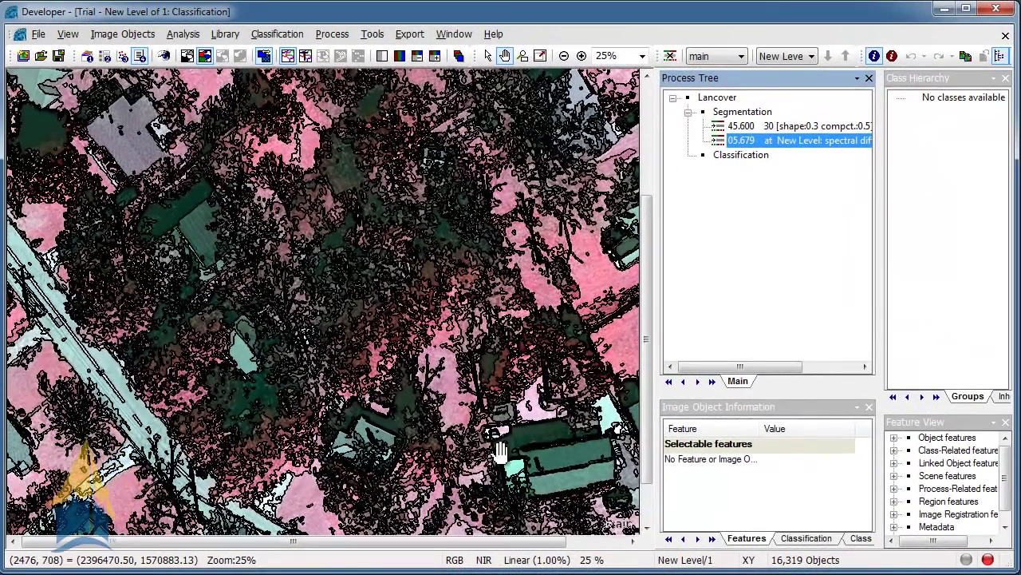
Step: Select the merged large building and then the road object to inspect their pixel counts
mouse_move(501, 438)
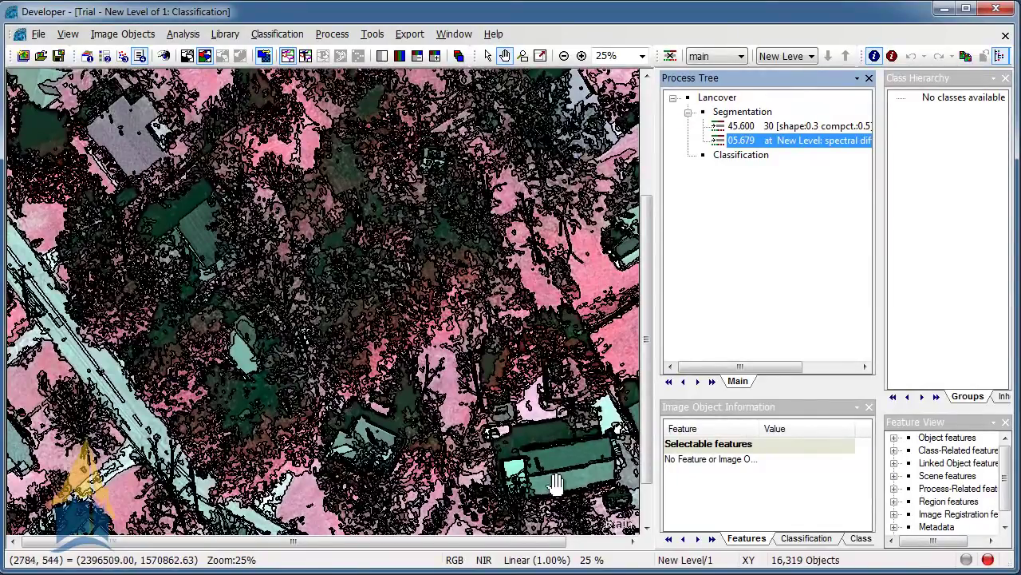
click(487, 55)
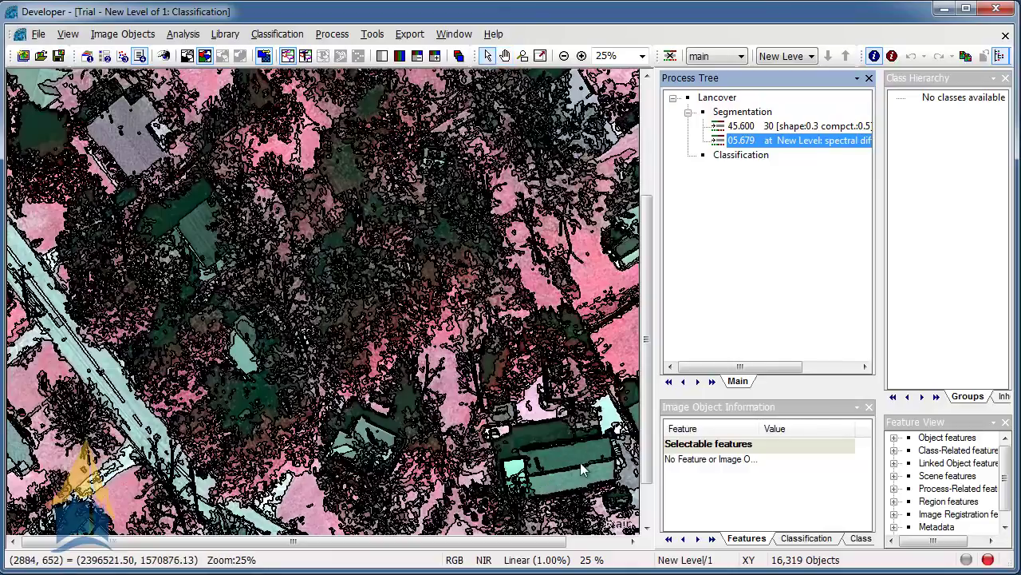
click(578, 454)
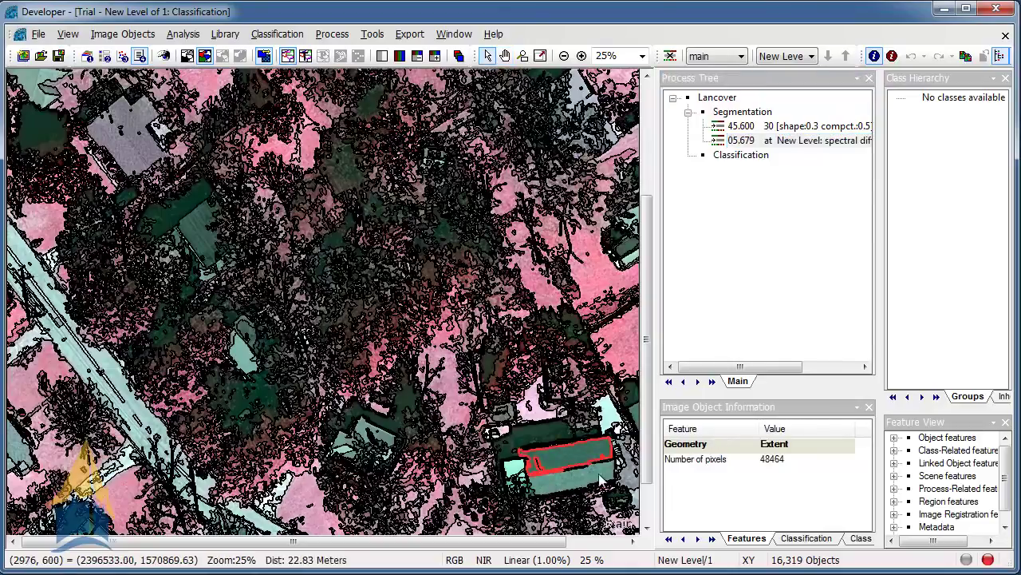
click(123, 400)
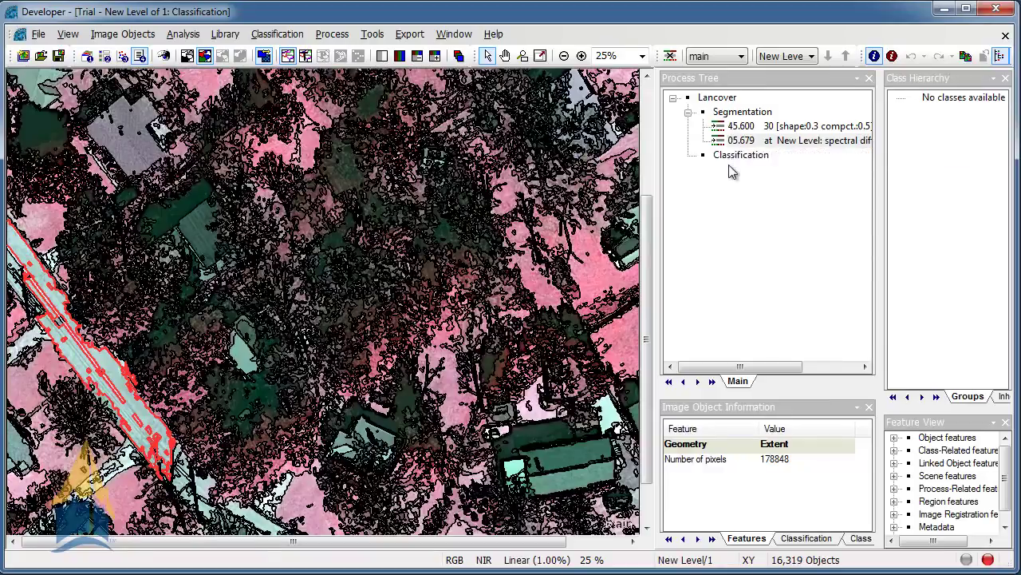
Step: Rename the root process from Lancover to Landcover and enlarge the feature list panel
click(717, 100)
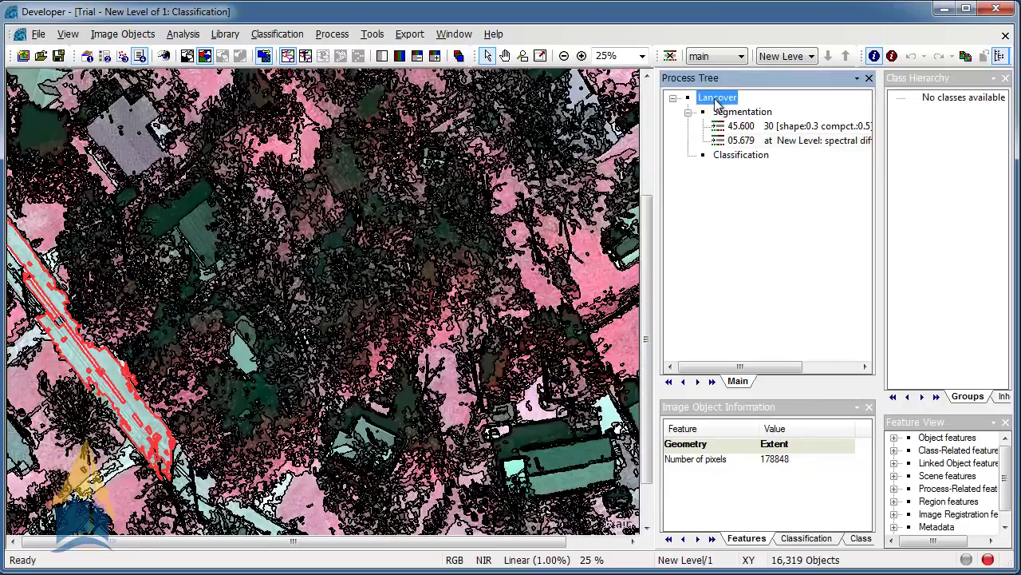
click(717, 100)
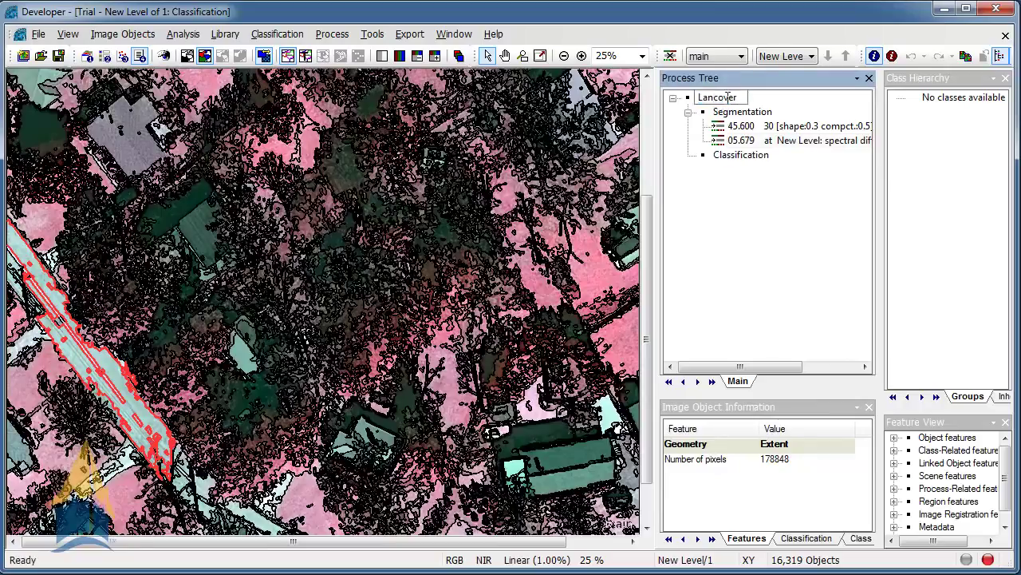
text(d)
key(Return)
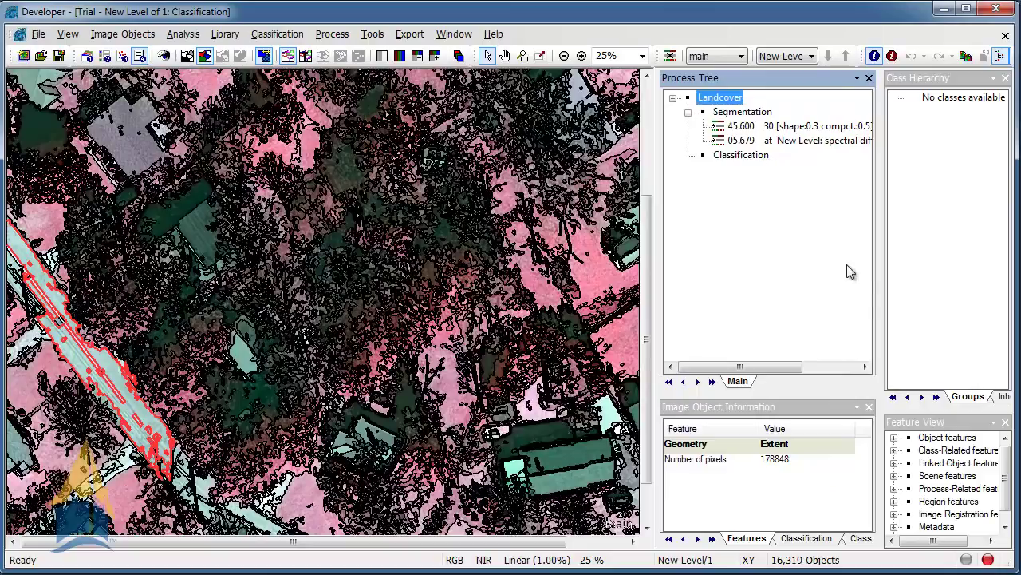
drag(935, 407, 931, 329)
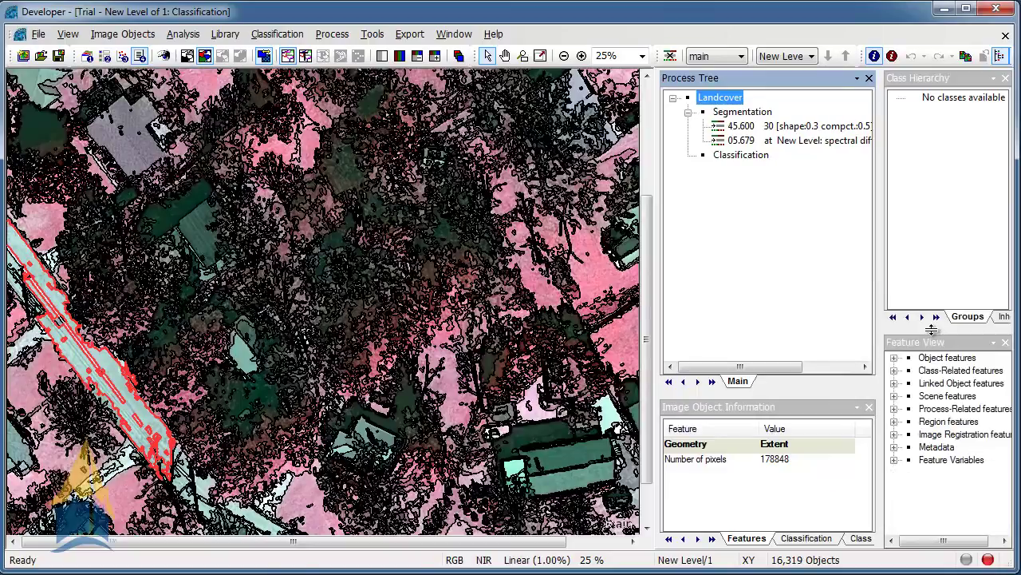
Step: Start a new customized arithmetic feature named 'Ratio'
click(895, 357)
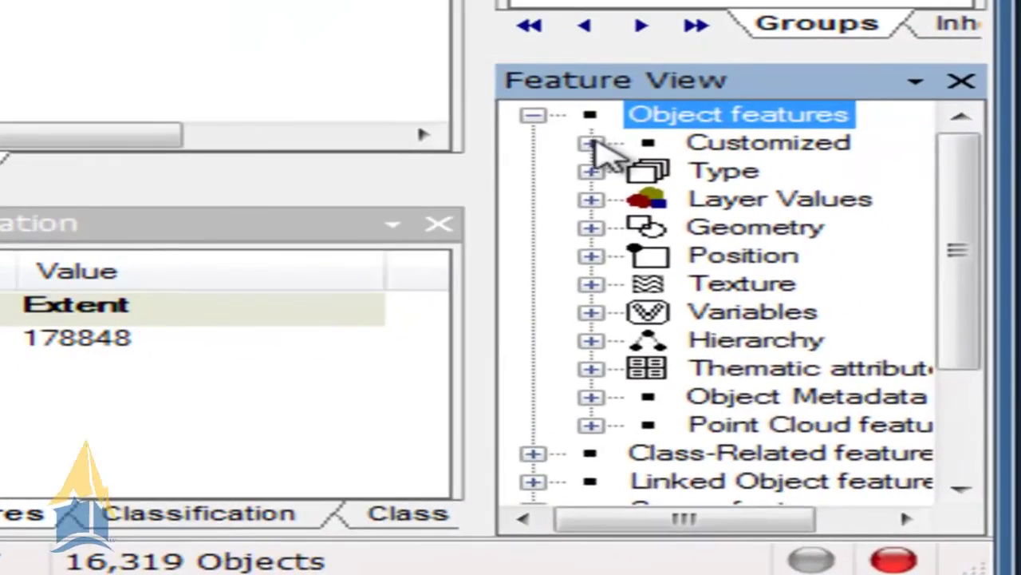
click(909, 371)
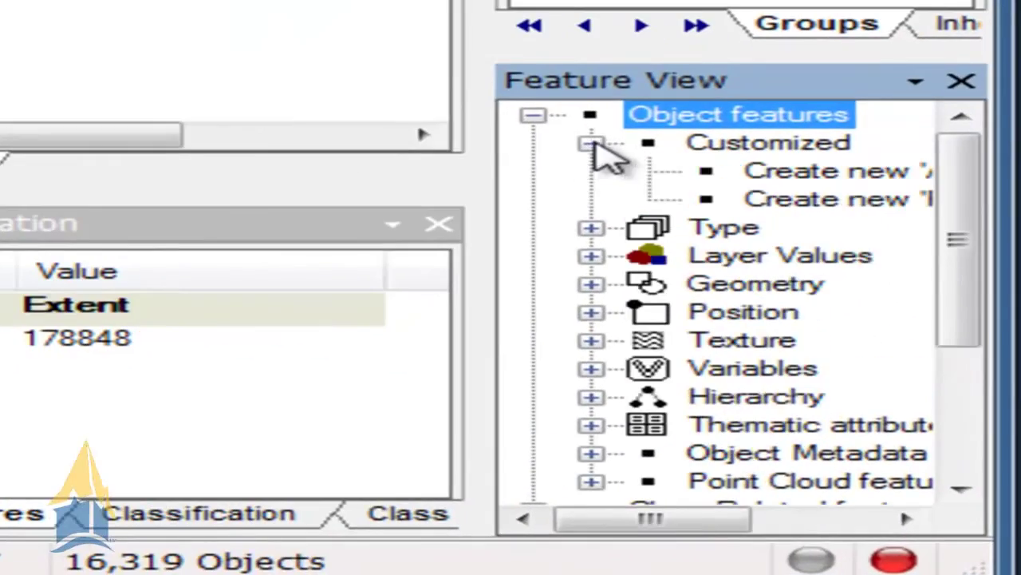
drag(481, 166, 50, 158)
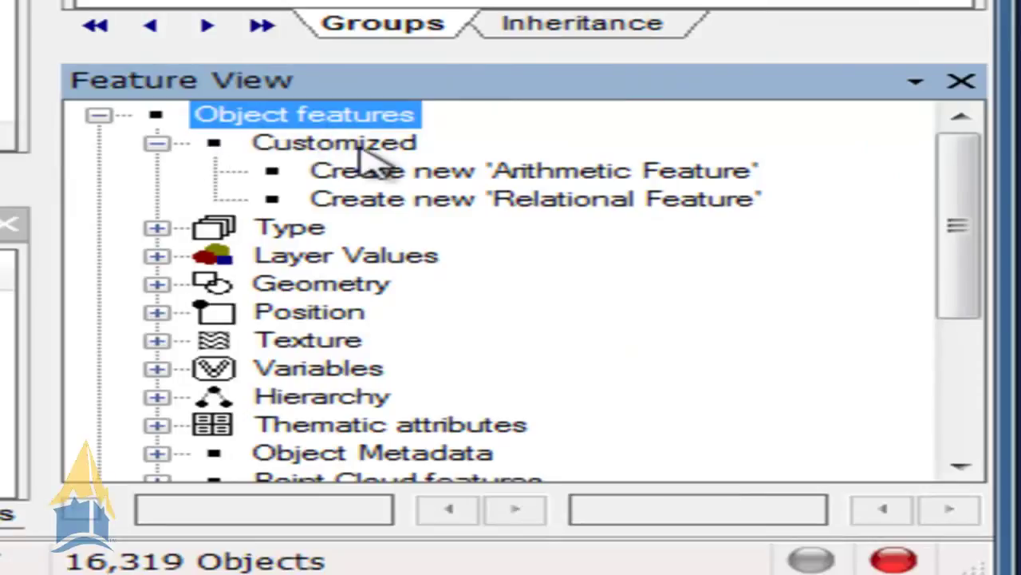
click(600, 180)
double_click(600, 180)
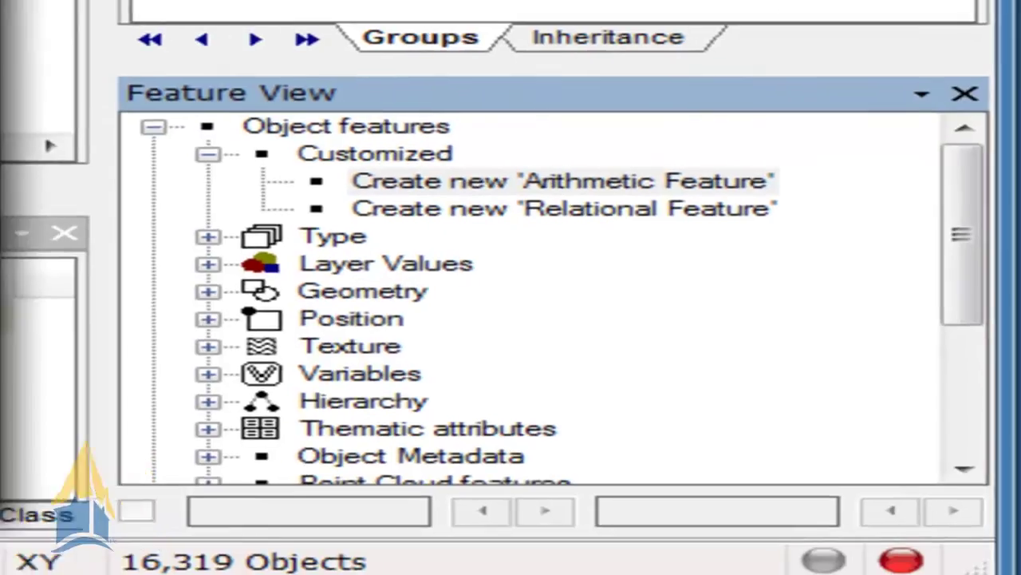
text(Ratio)
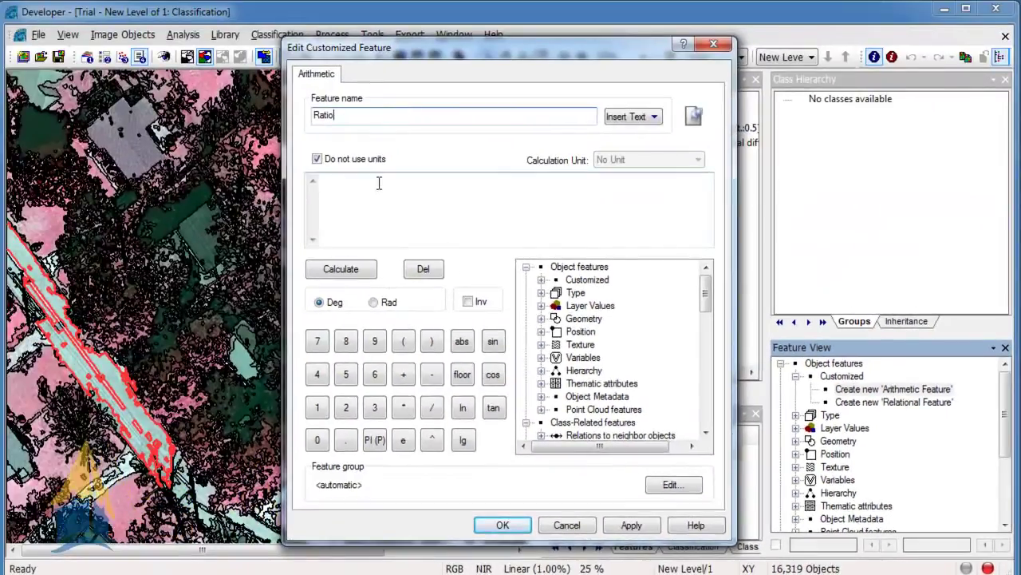
Step: Define Ratio as Mean NIR / Mean Red, save it, and shade the image by it
click(378, 185)
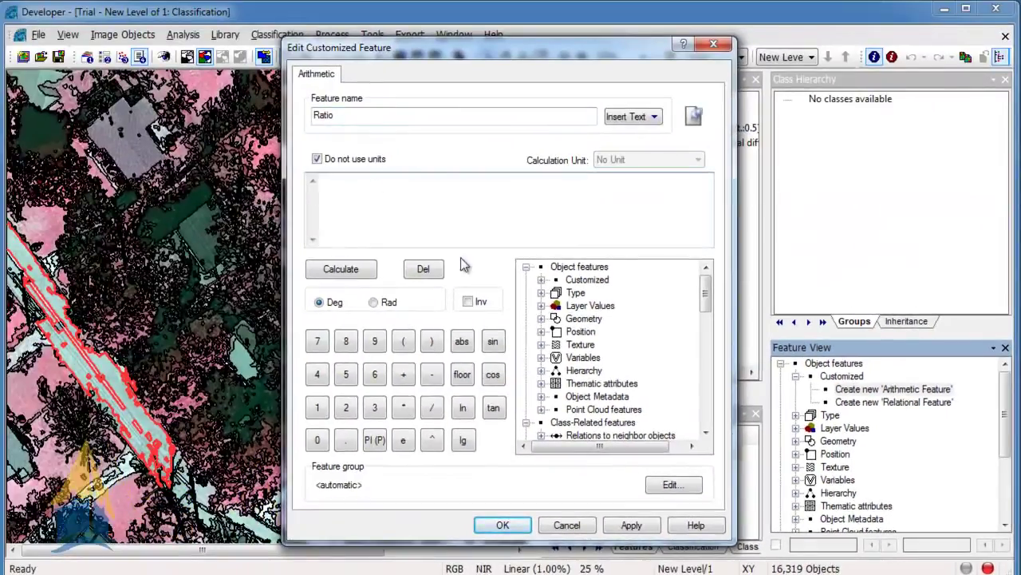
click(541, 305)
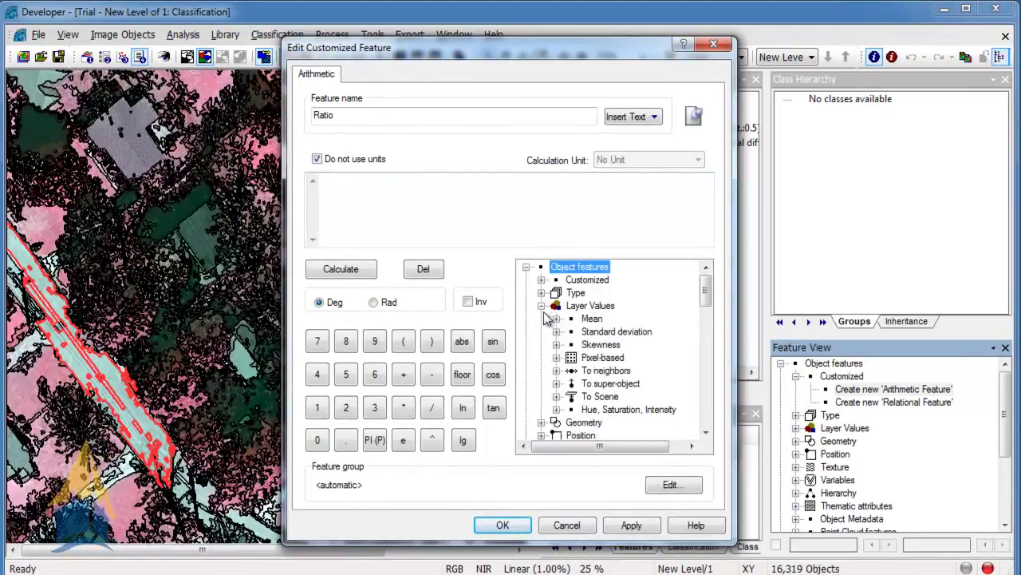
click(557, 320)
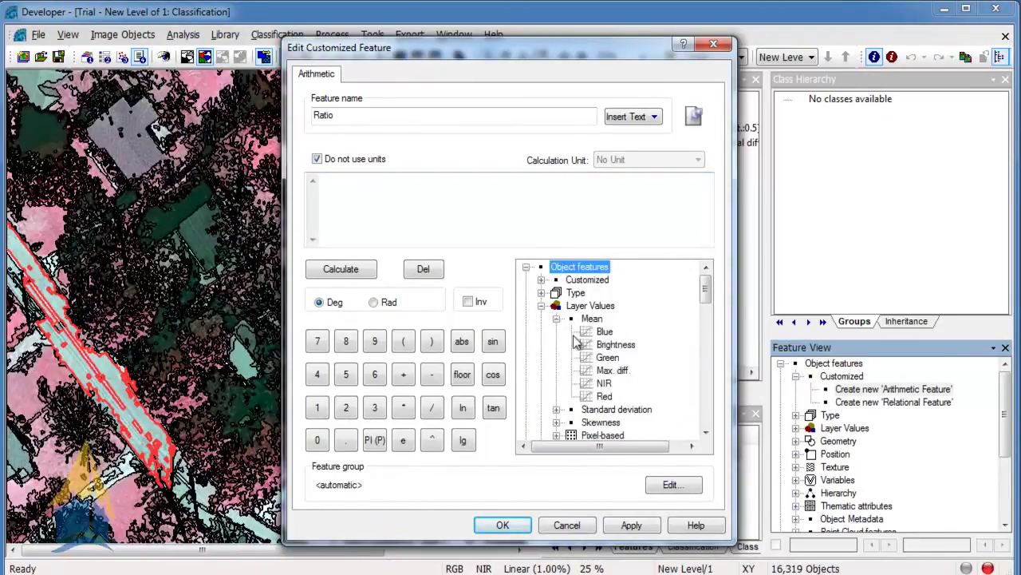
double_click(604, 384)
click(431, 408)
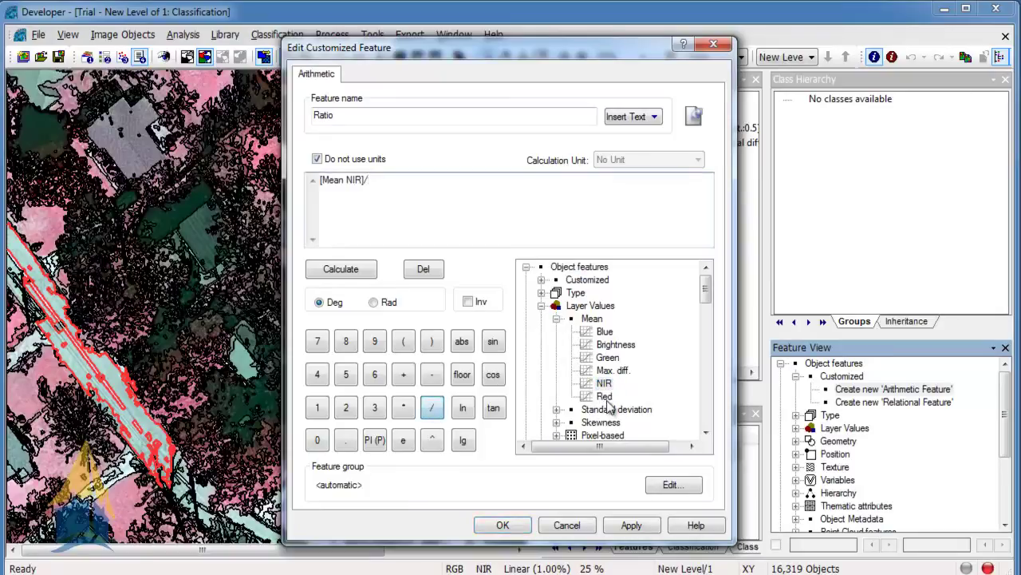
double_click(604, 396)
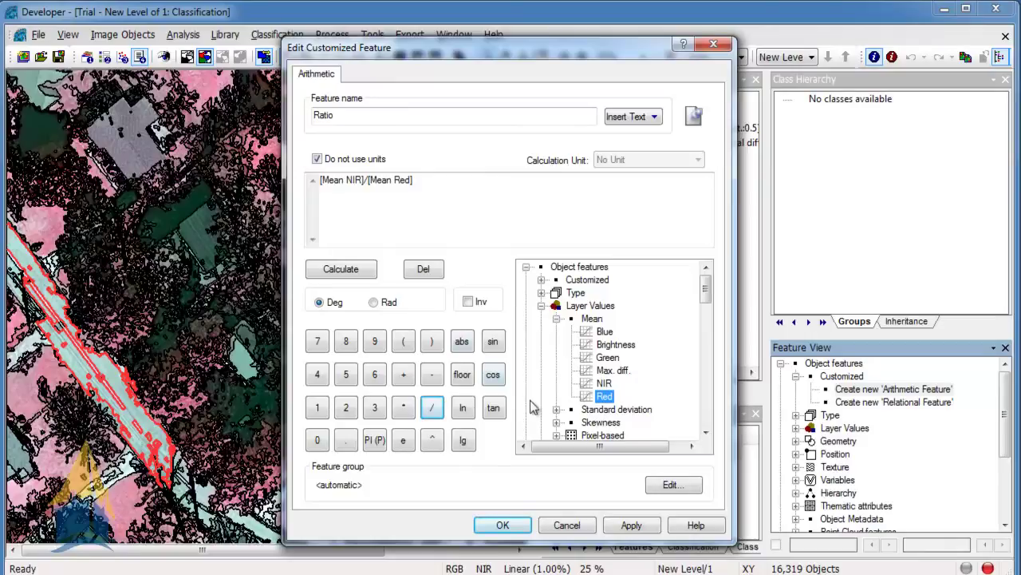
click(502, 525)
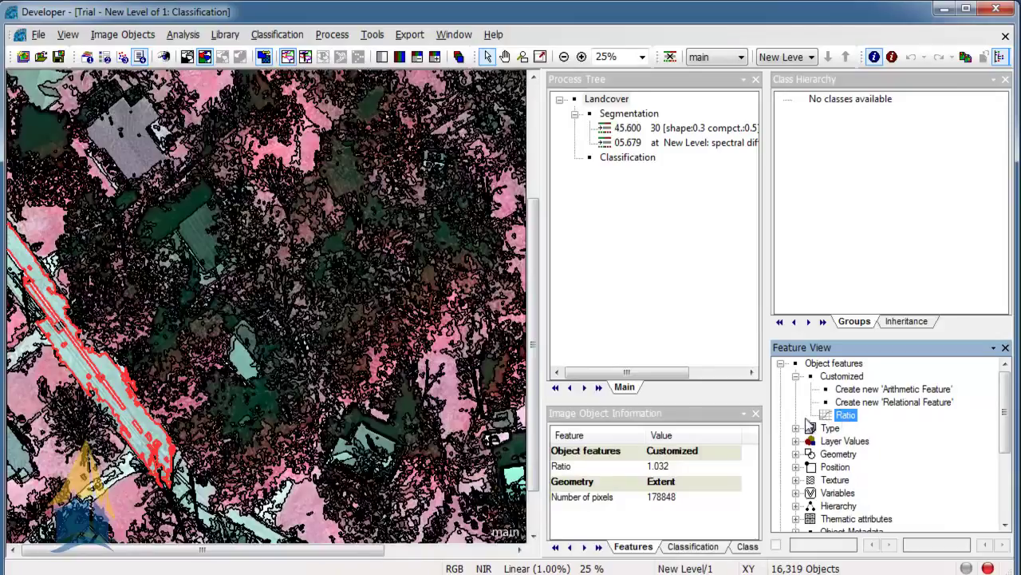
click(846, 417)
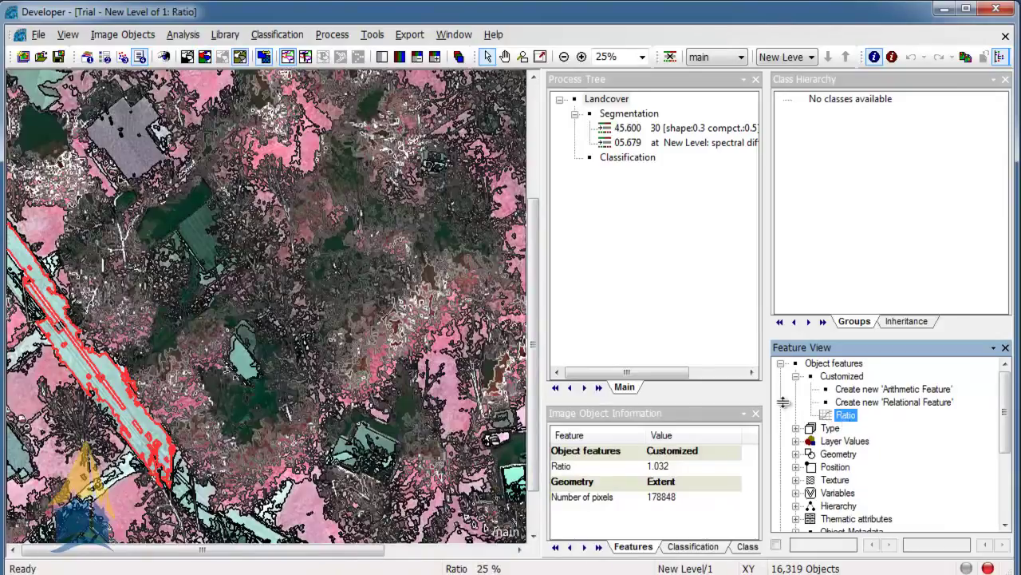
Step: Hide object outlines, clear the selection, and widen the image area
click(288, 60)
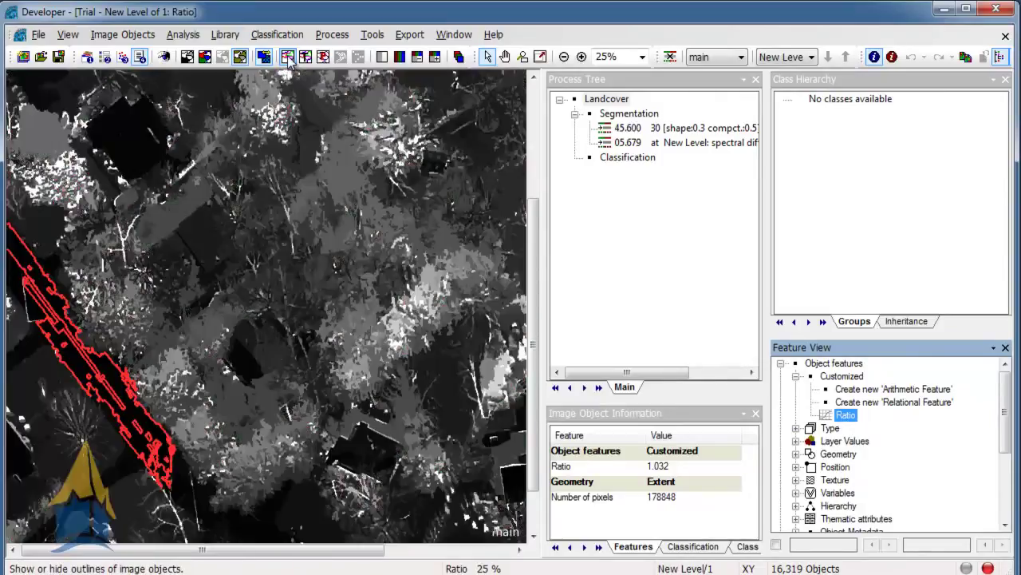
click(152, 431)
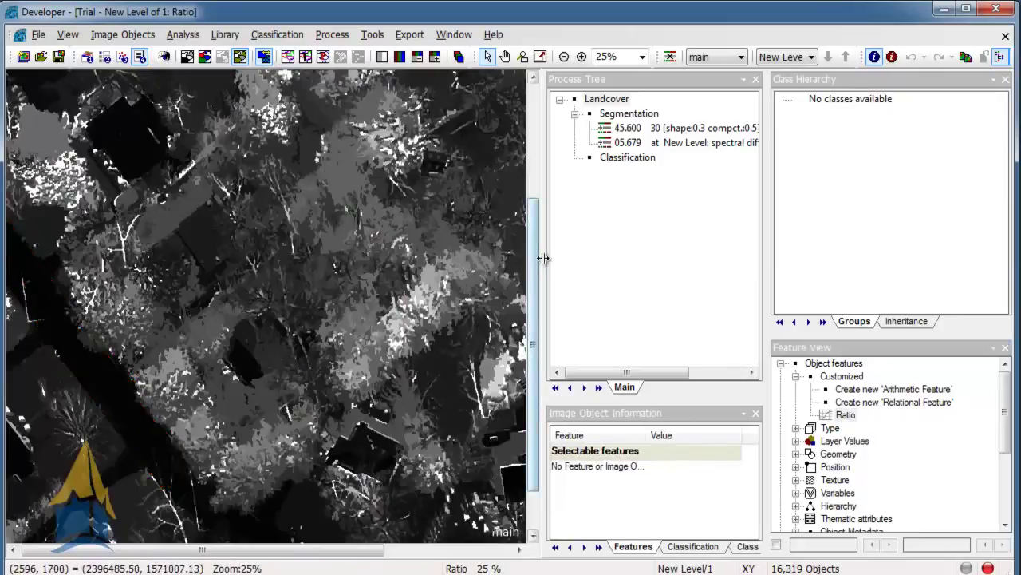
drag(543, 257, 650, 261)
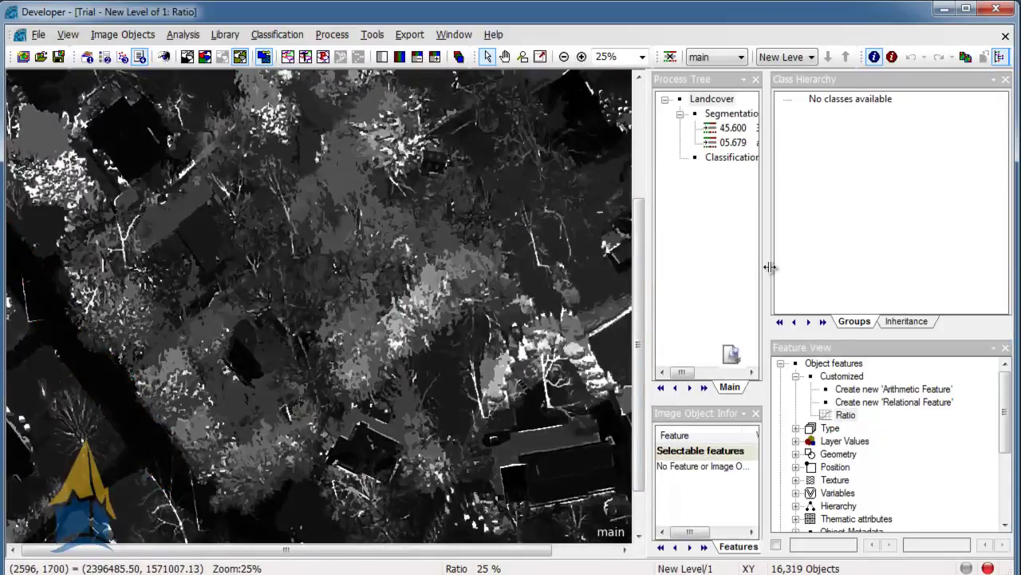
drag(770, 267, 866, 268)
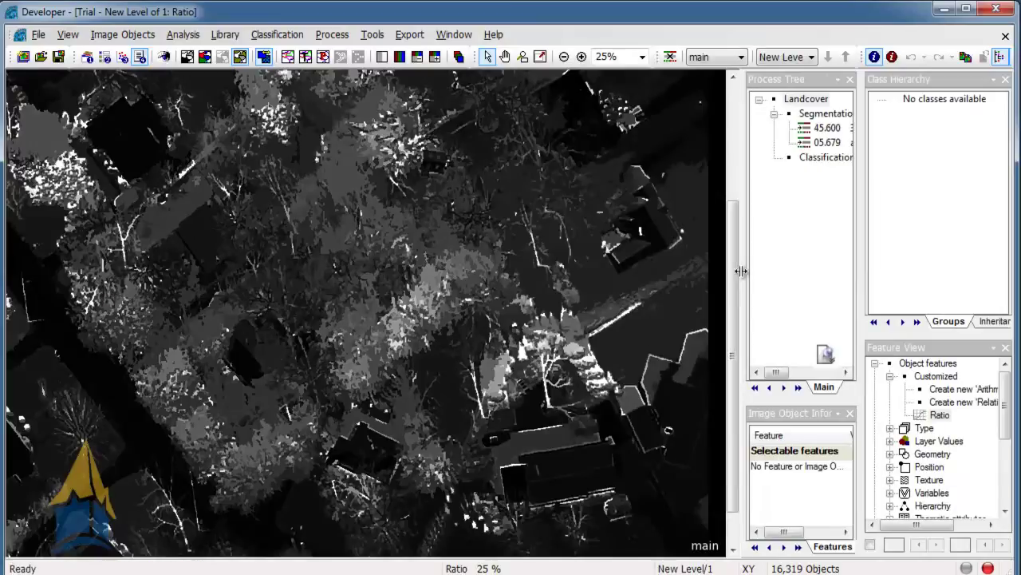
drag(736, 272, 726, 272)
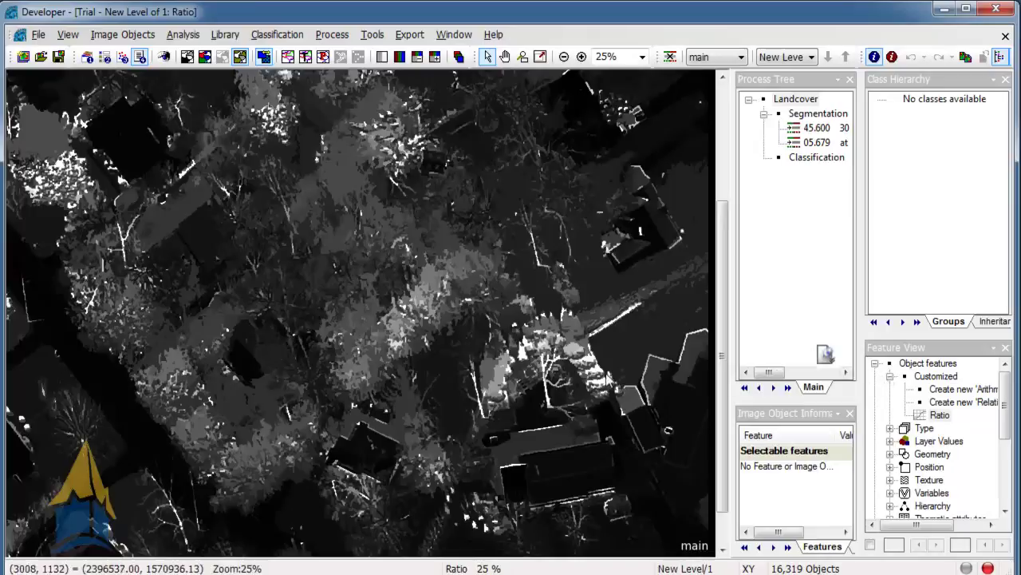
Step: Zoom out to see more of the Ratio-shaded scene
mouse_move(608, 383)
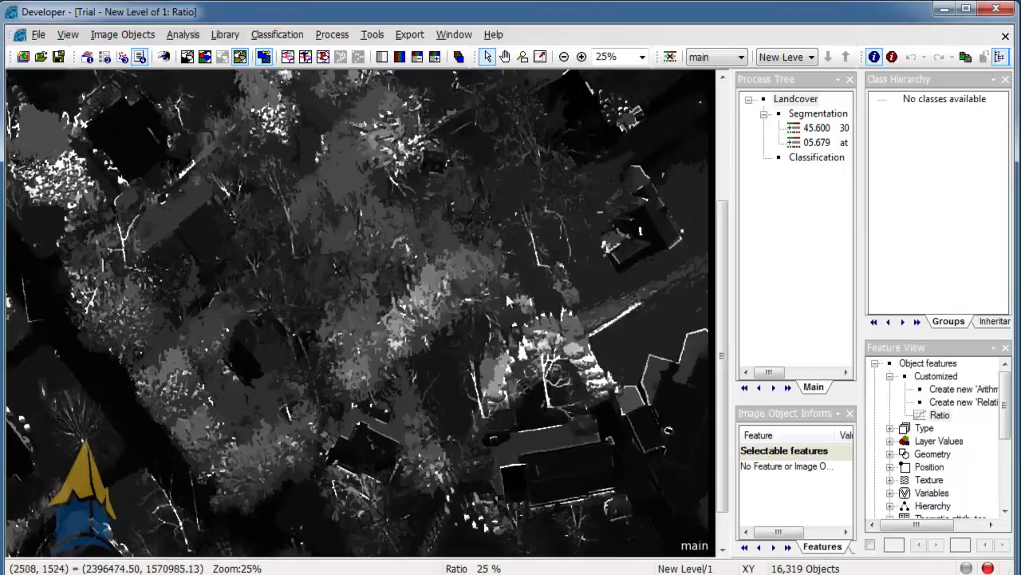
mouse_move(494, 285)
click(504, 56)
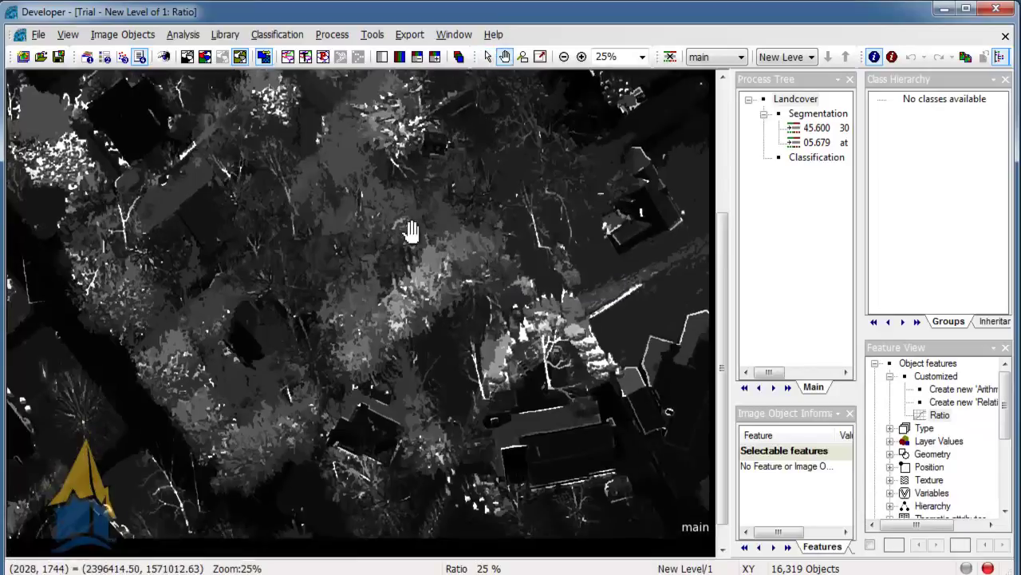
scroll(375, 243, down, 1)
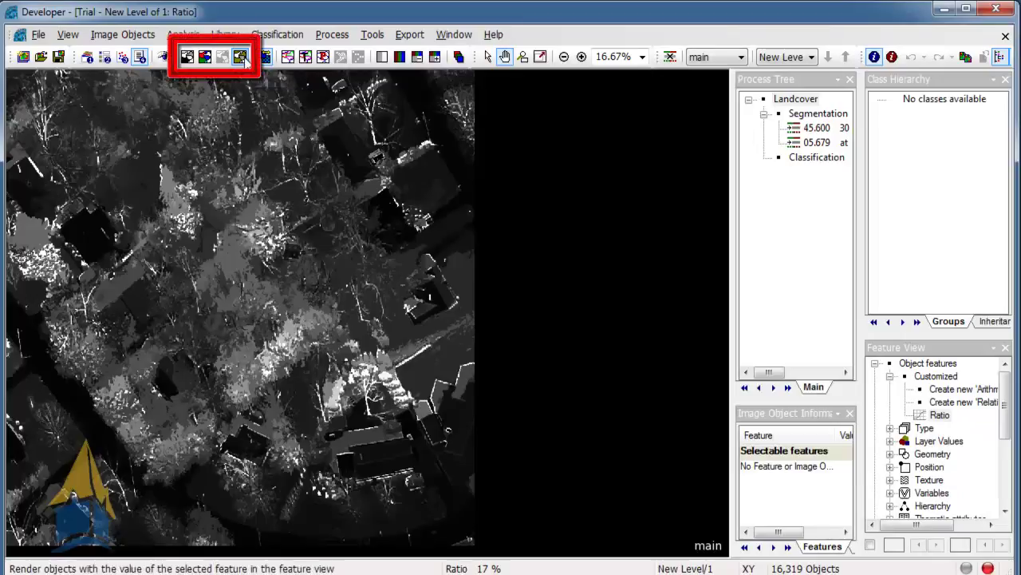
Step: Compare the original image, classification colours and greyscale Ratio shading, ending on the Ratio view
click(204, 58)
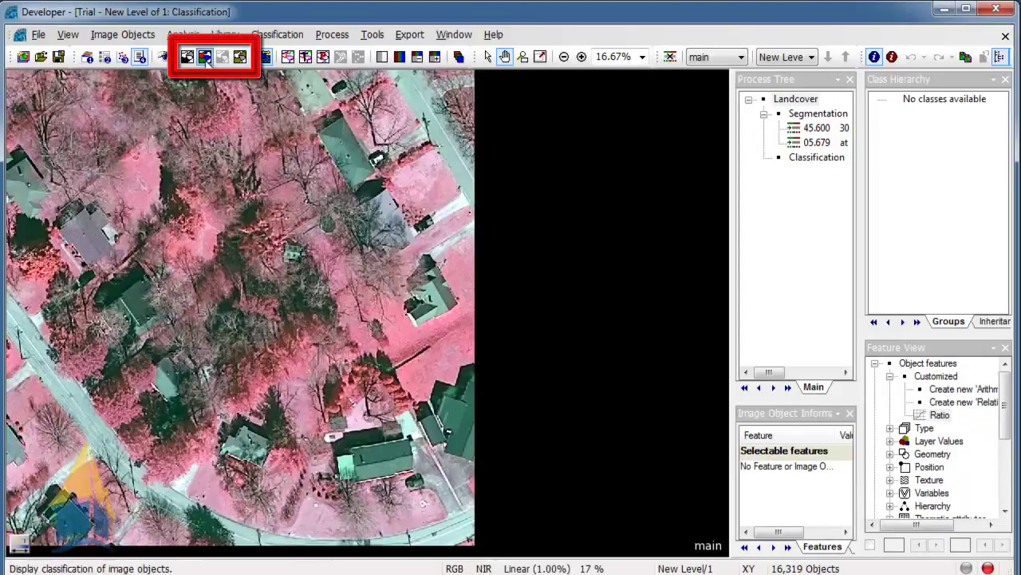
click(188, 58)
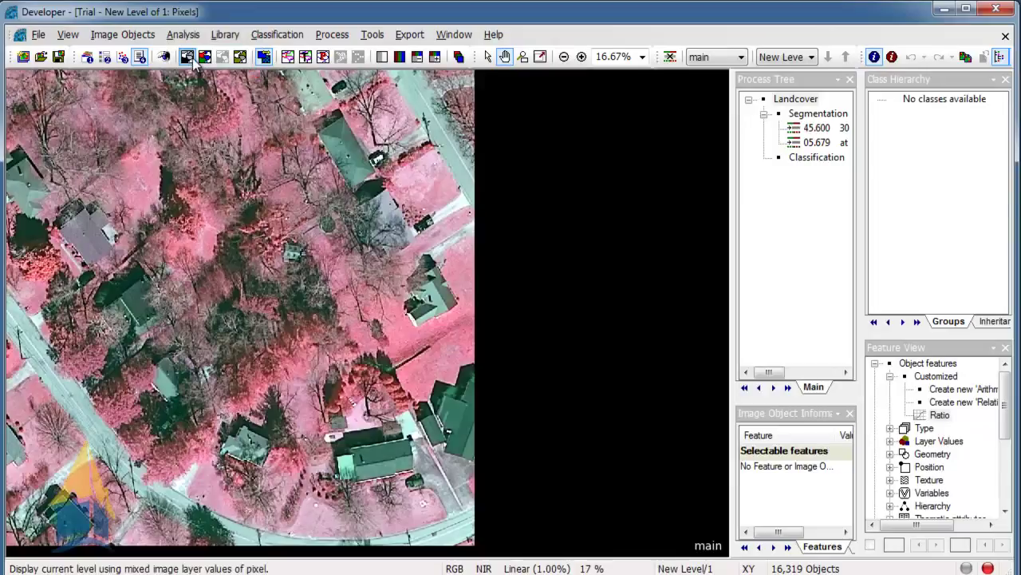
click(239, 57)
click(192, 61)
click(239, 57)
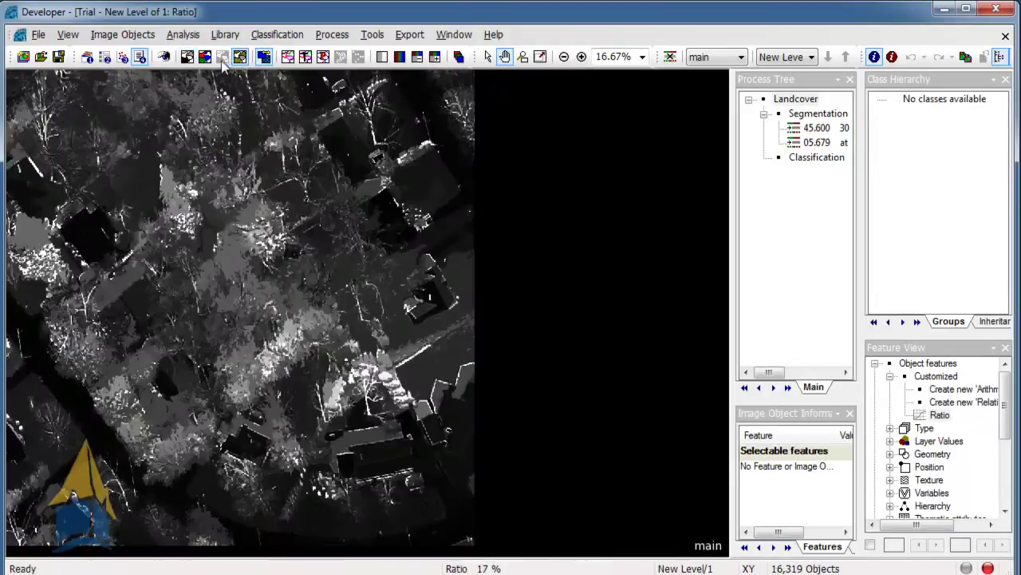
click(193, 61)
click(240, 56)
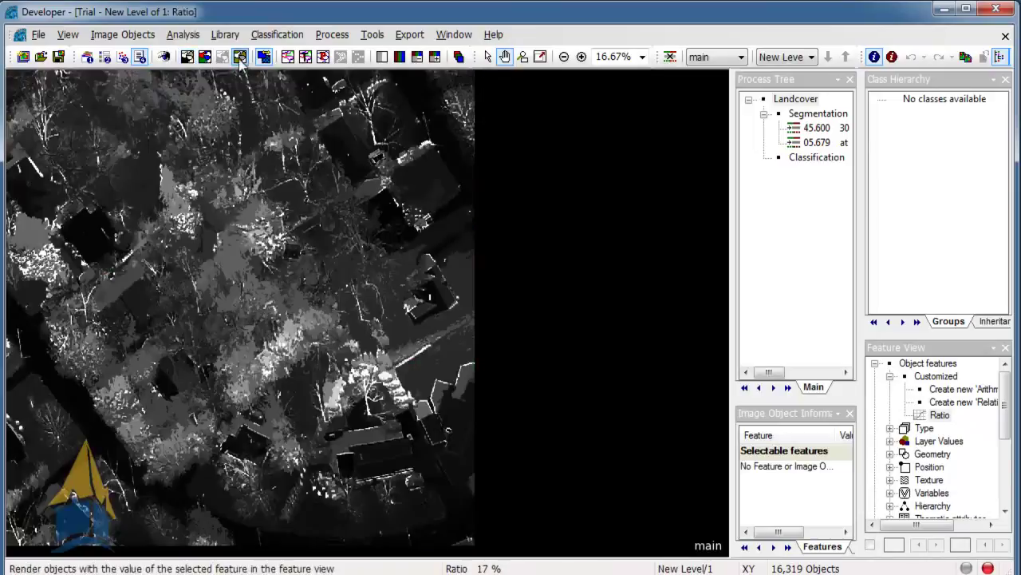
click(188, 58)
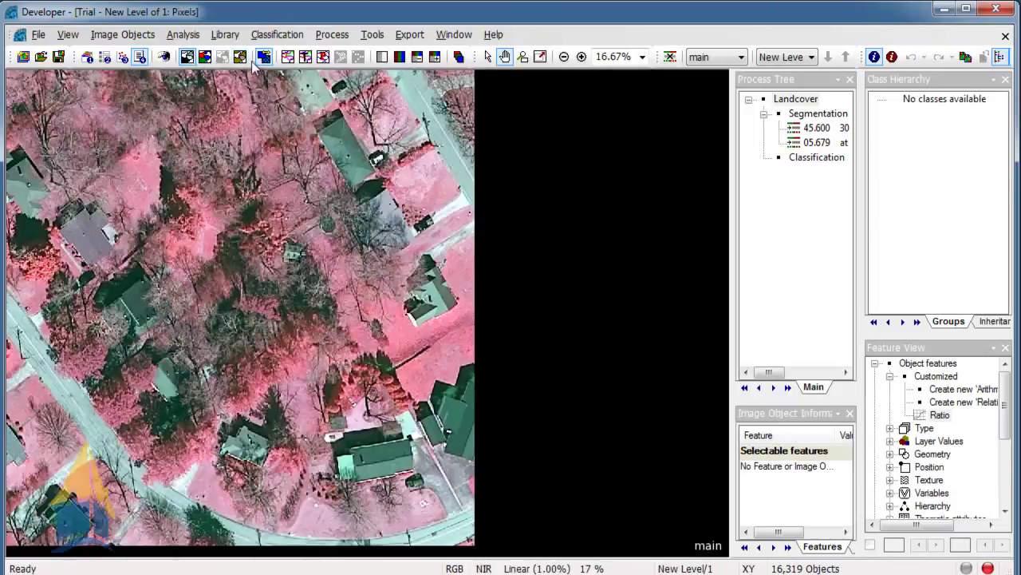
click(239, 56)
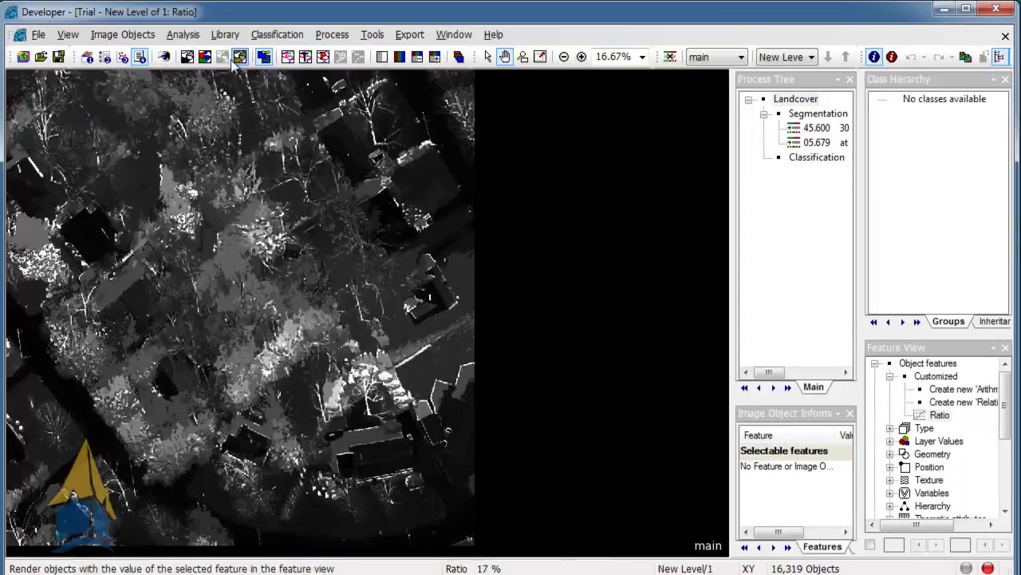
click(187, 58)
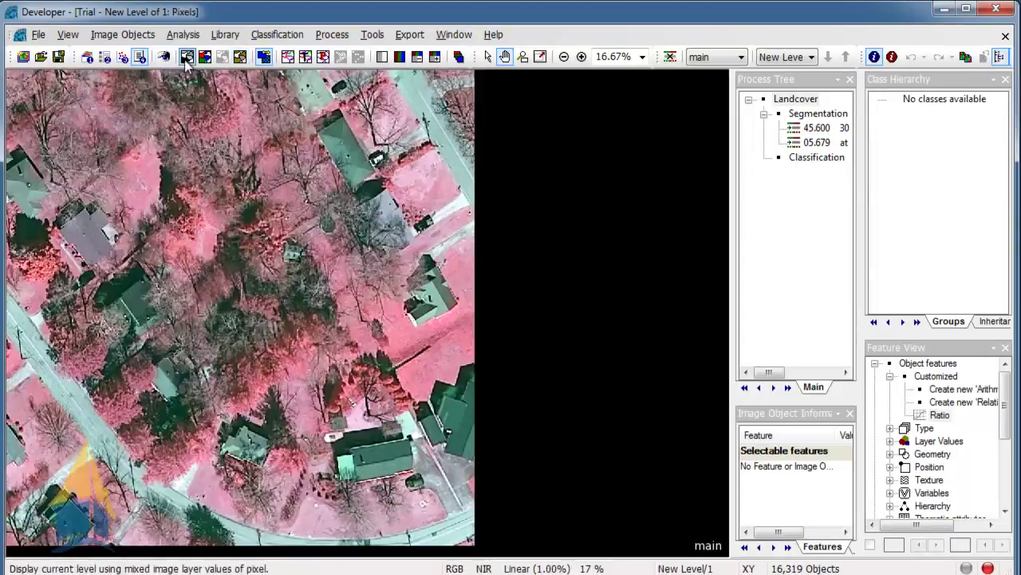
click(239, 59)
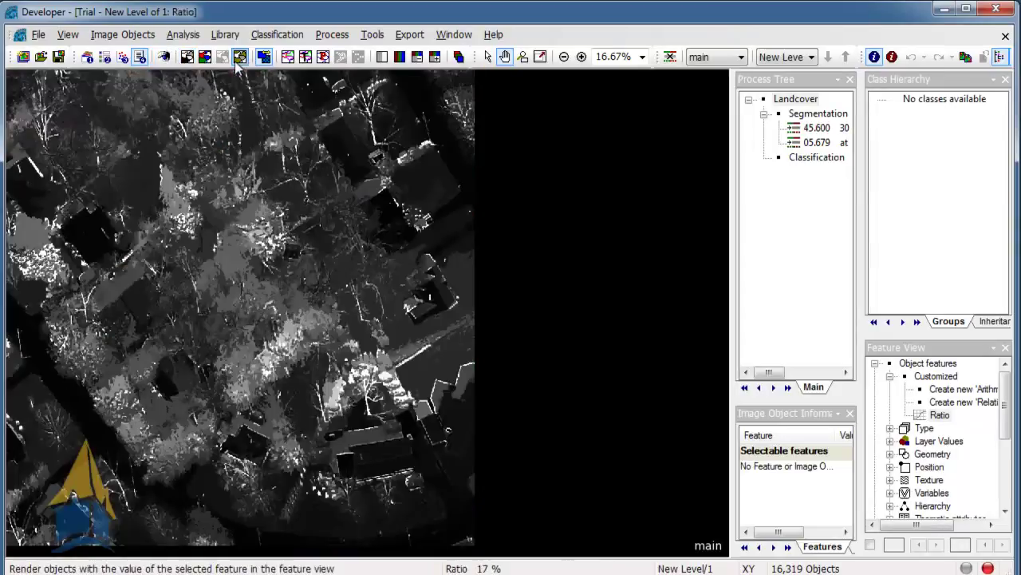
click(186, 58)
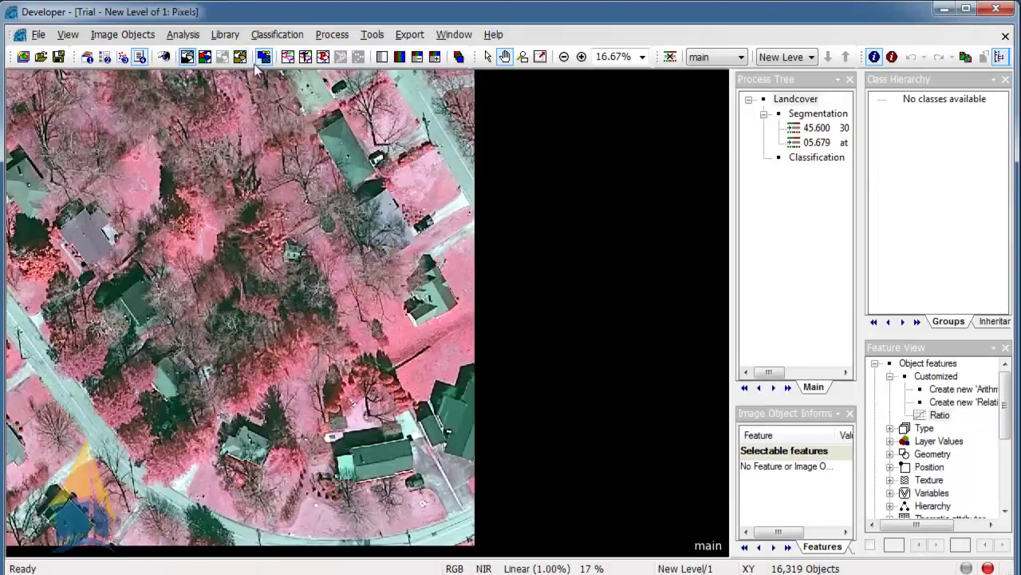
click(239, 58)
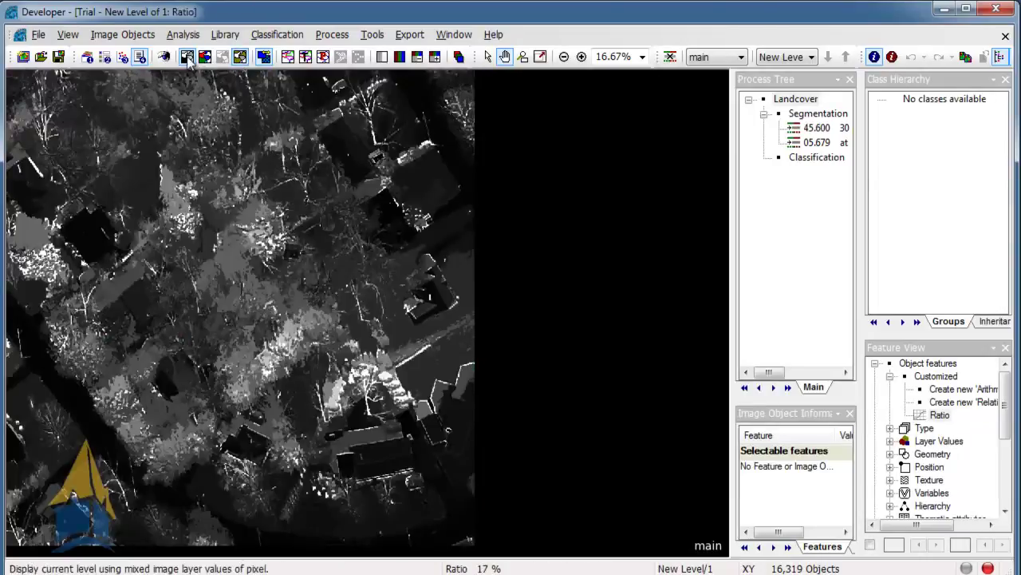
click(188, 58)
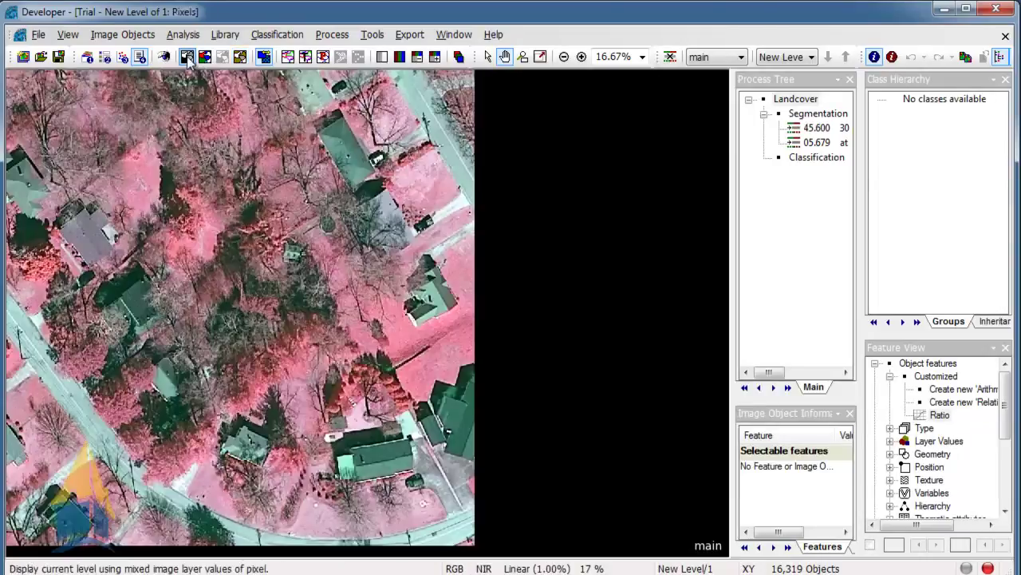
click(241, 61)
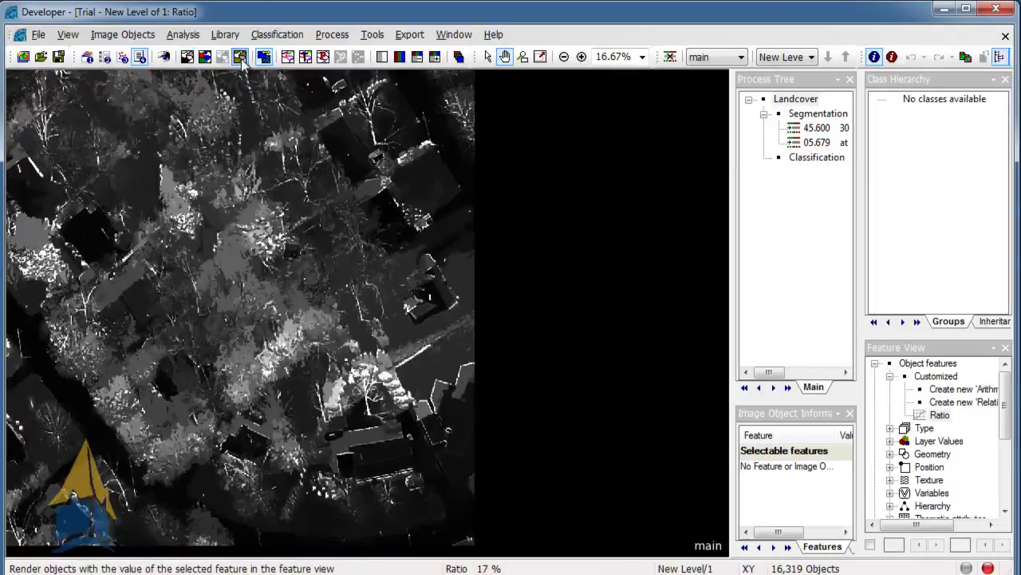
click(188, 60)
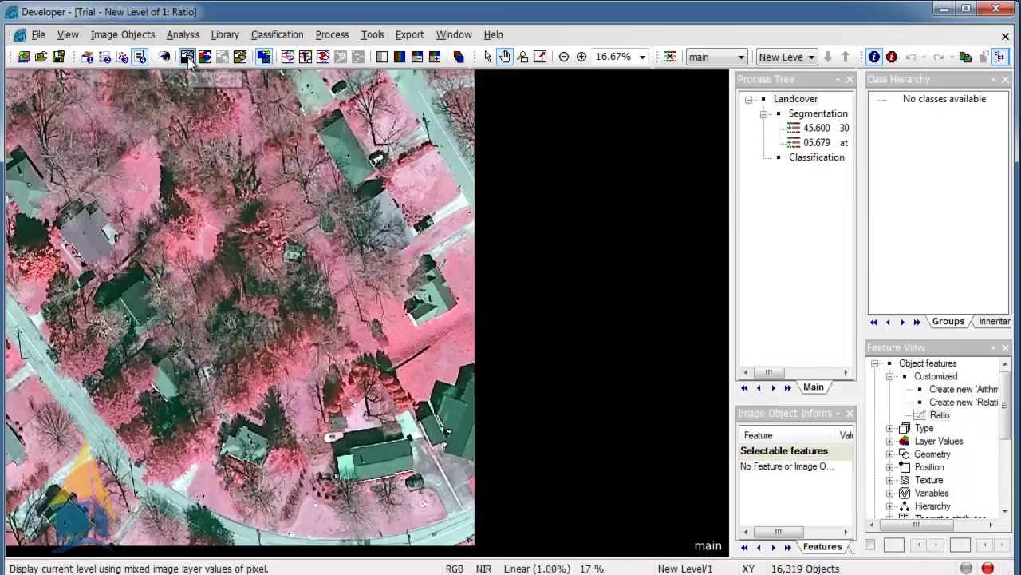
click(240, 59)
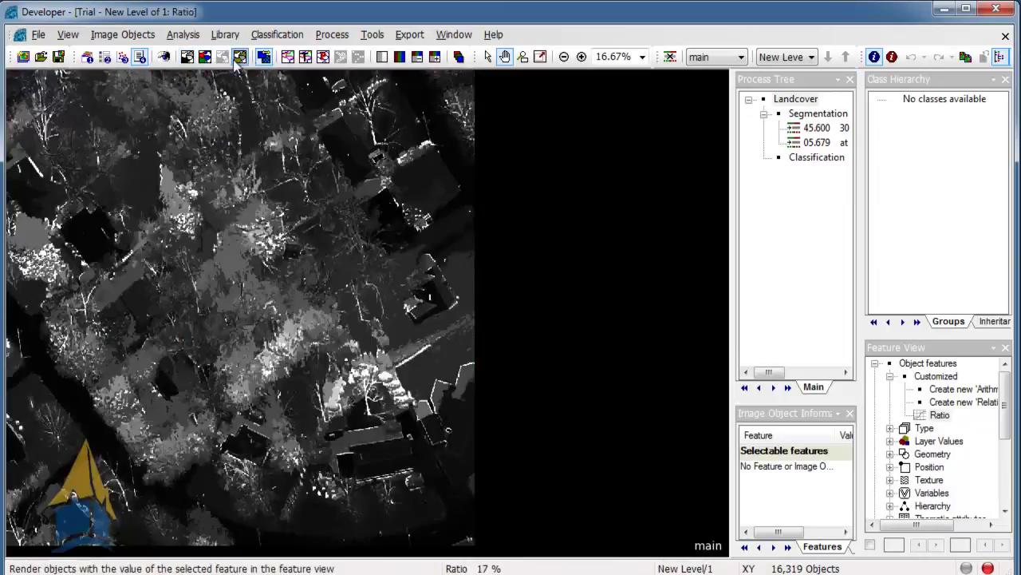
click(206, 59)
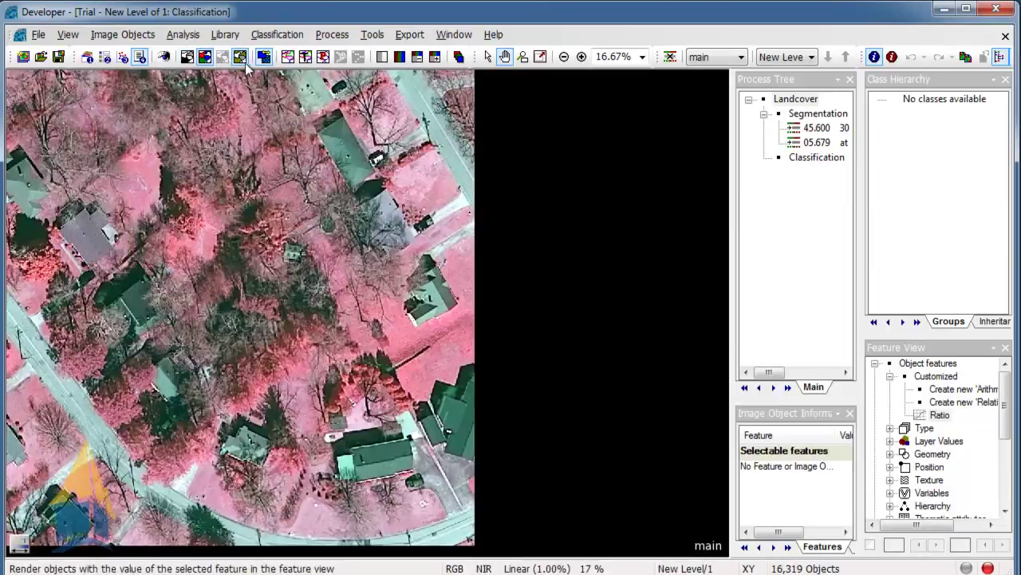
click(241, 60)
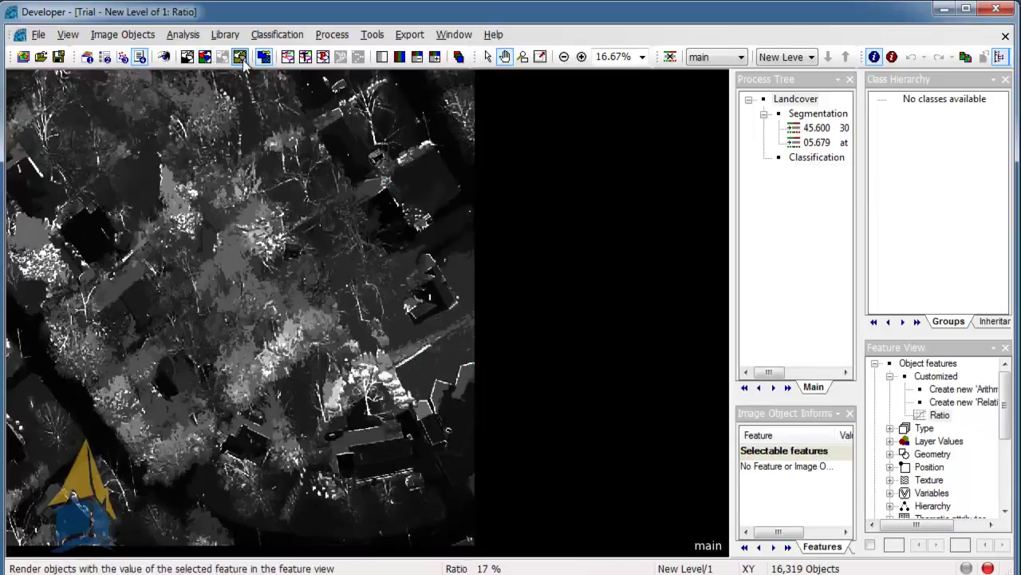
click(204, 57)
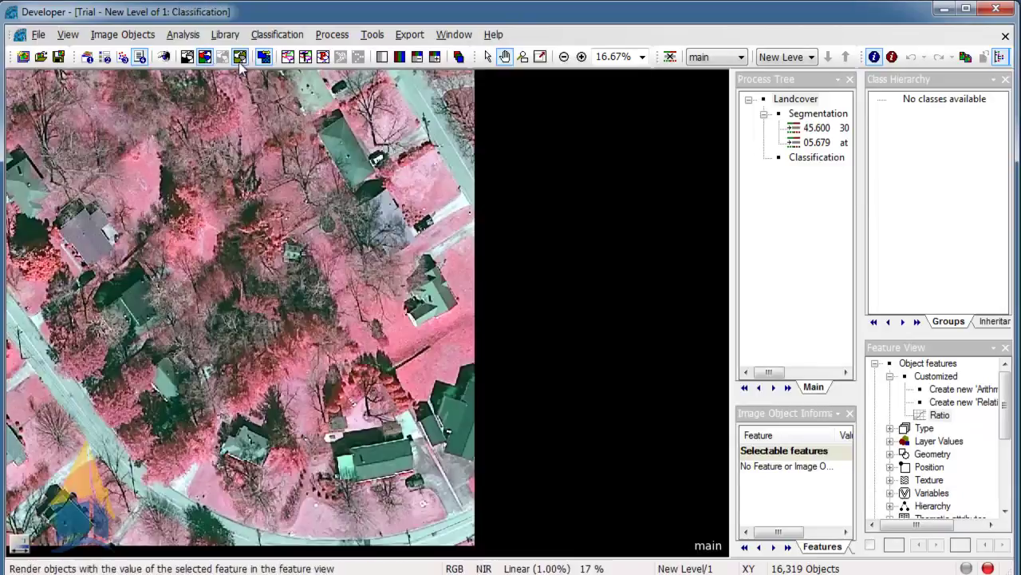
click(242, 62)
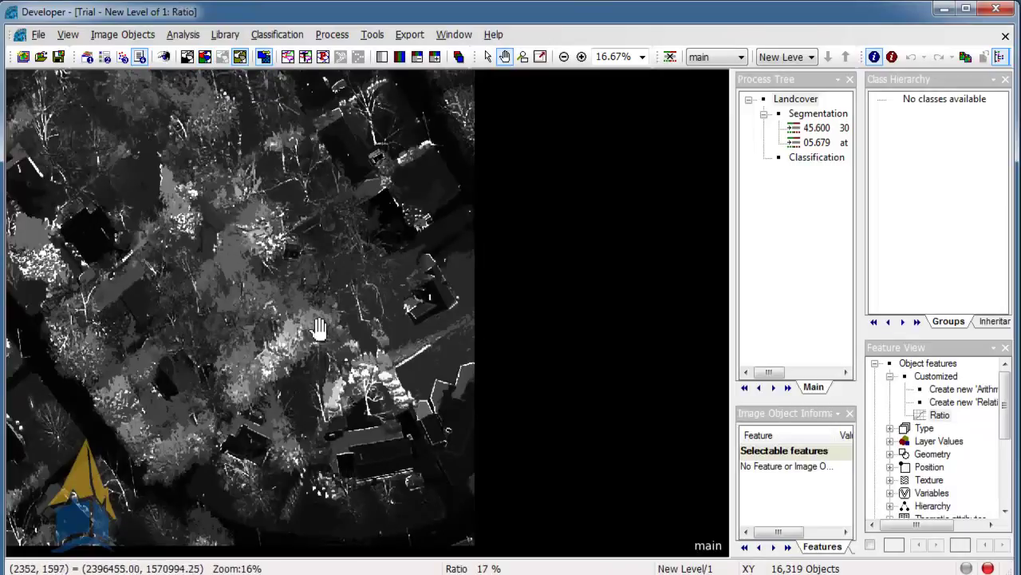
mouse_move(383, 243)
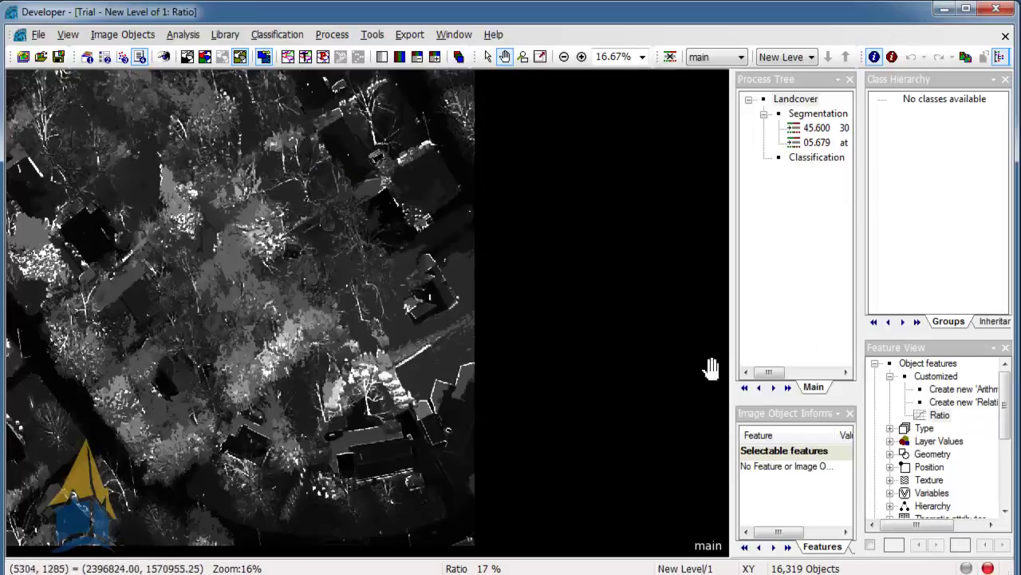
Step: Turn on the Ratio range limit and try upper bounds of 1, 2 and 1.5
click(870, 544)
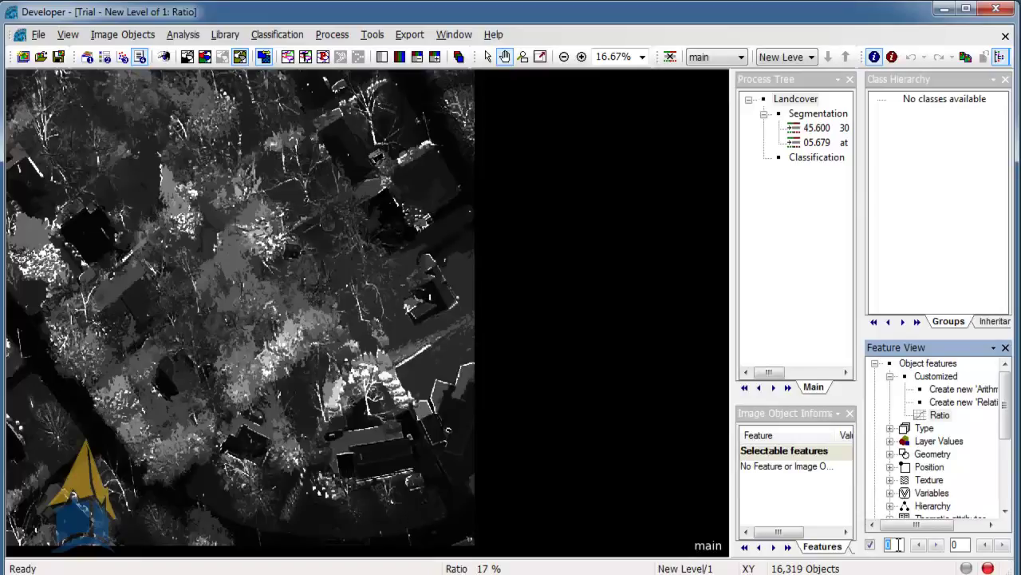
click(1002, 545)
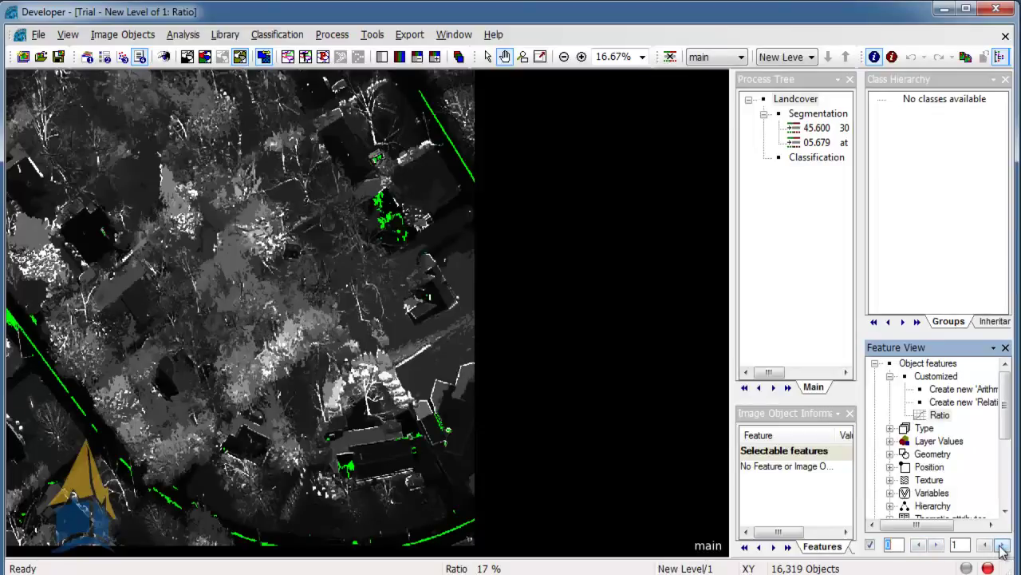
click(1002, 544)
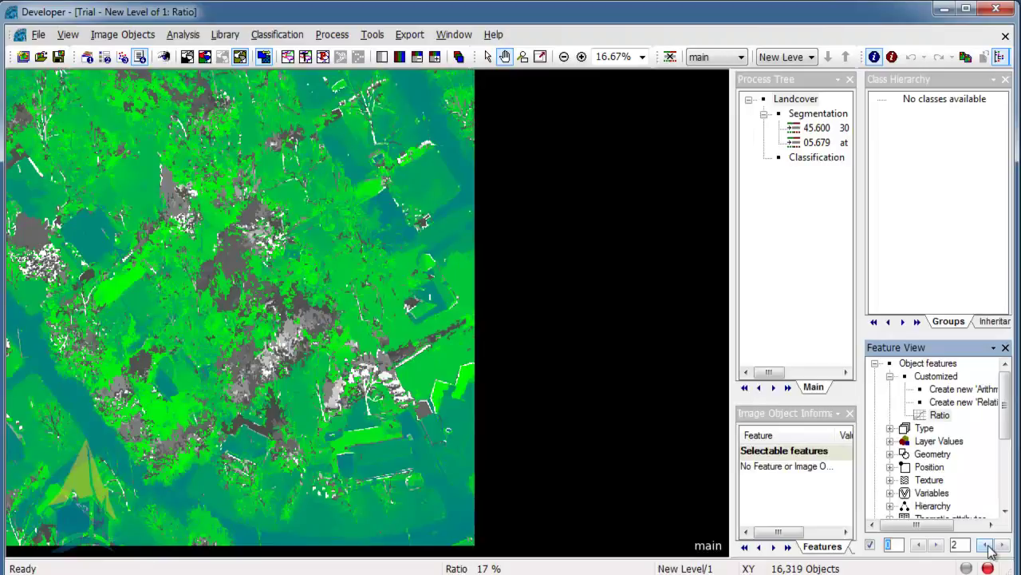
click(988, 544)
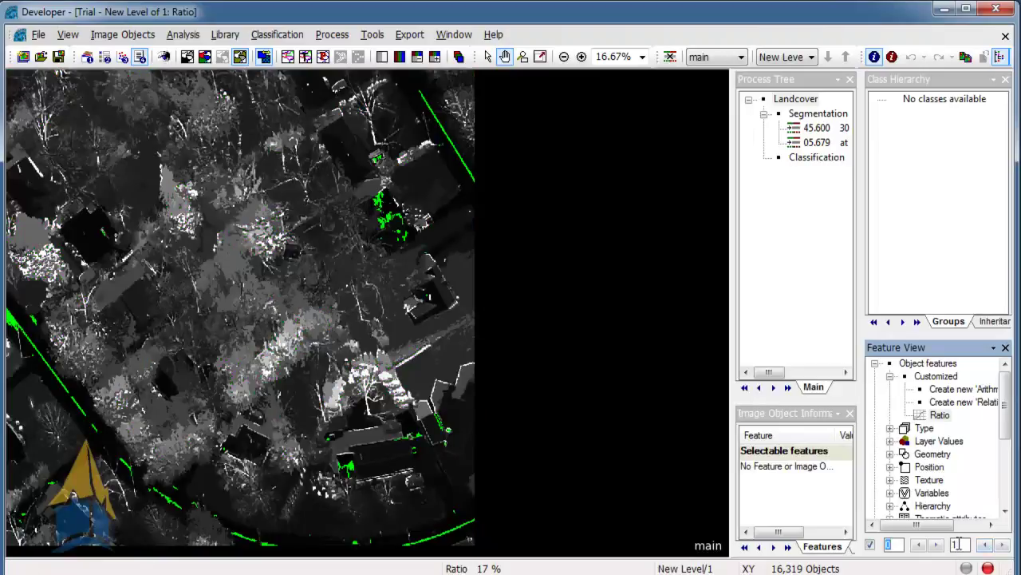
double_click(957, 544)
text(1.5)
click(676, 485)
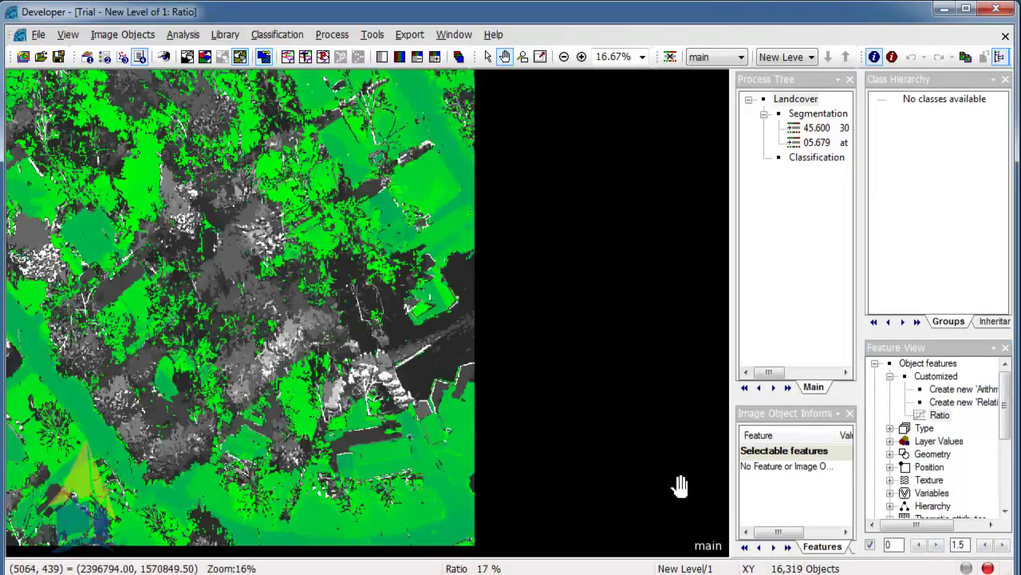
Step: Narrow the upper bound to 1.2 and then 1.1, comparing against the original image
double_click(964, 544)
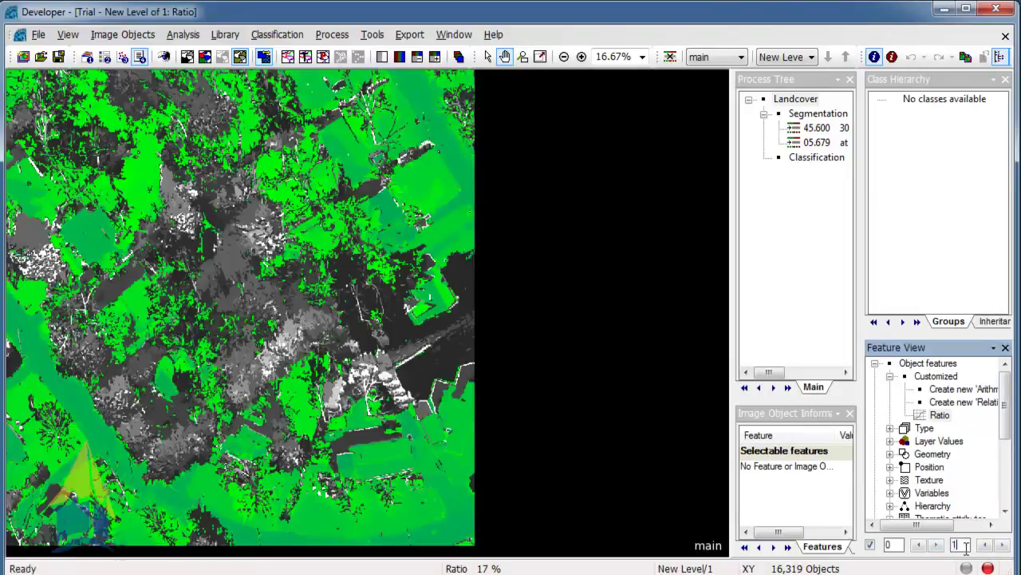
text(1.2)
click(612, 395)
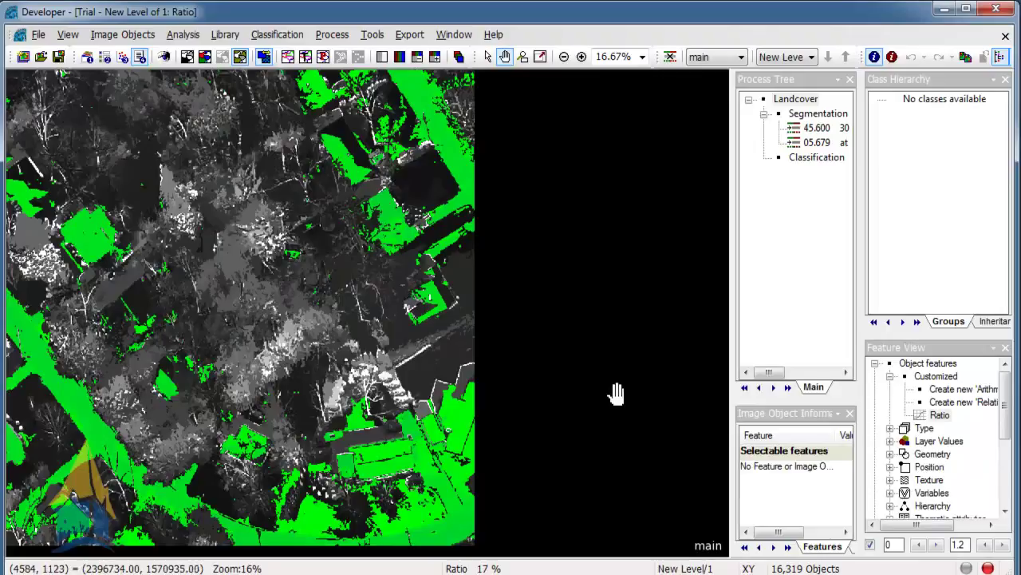
click(187, 57)
click(239, 56)
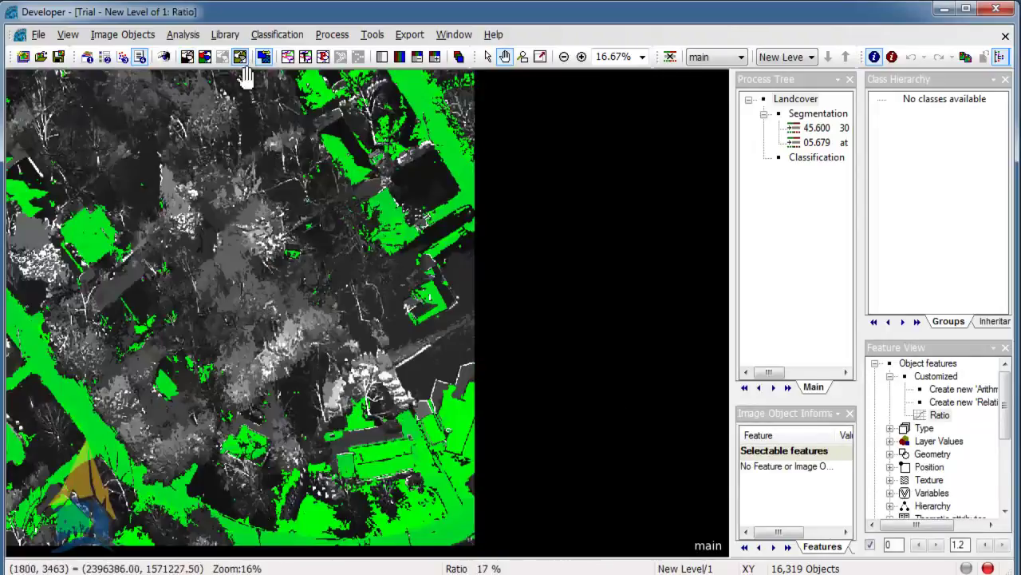
double_click(969, 544)
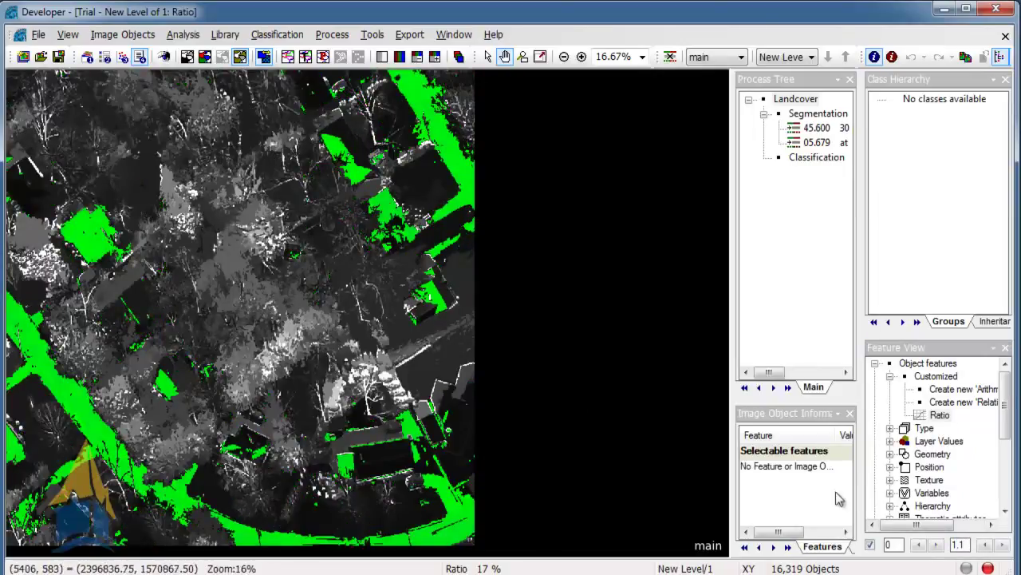
double_click(968, 543)
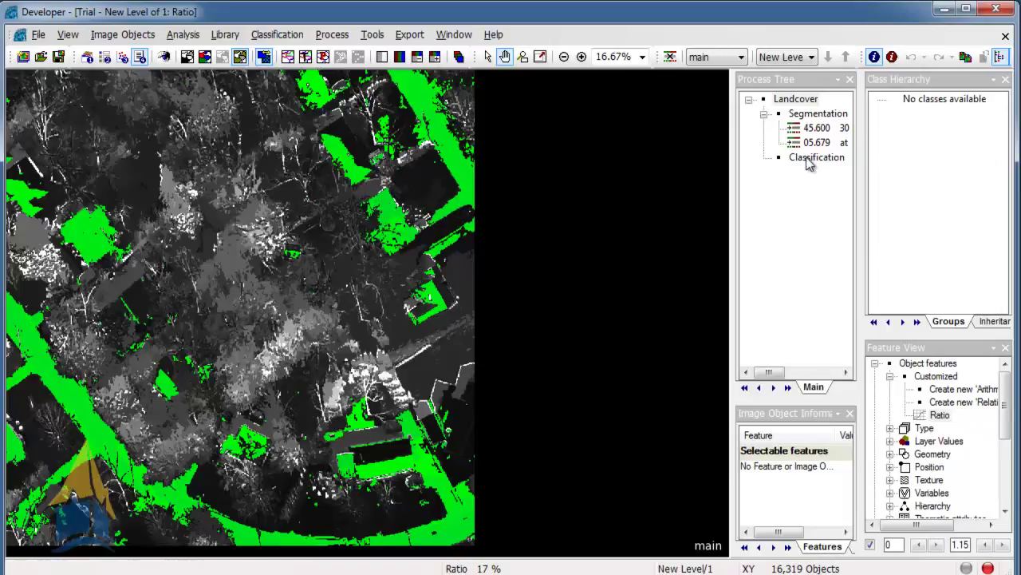
Step: Widen the process tree panel and discard an accidentally appended process
drag(730, 157, 572, 165)
right_click(647, 161)
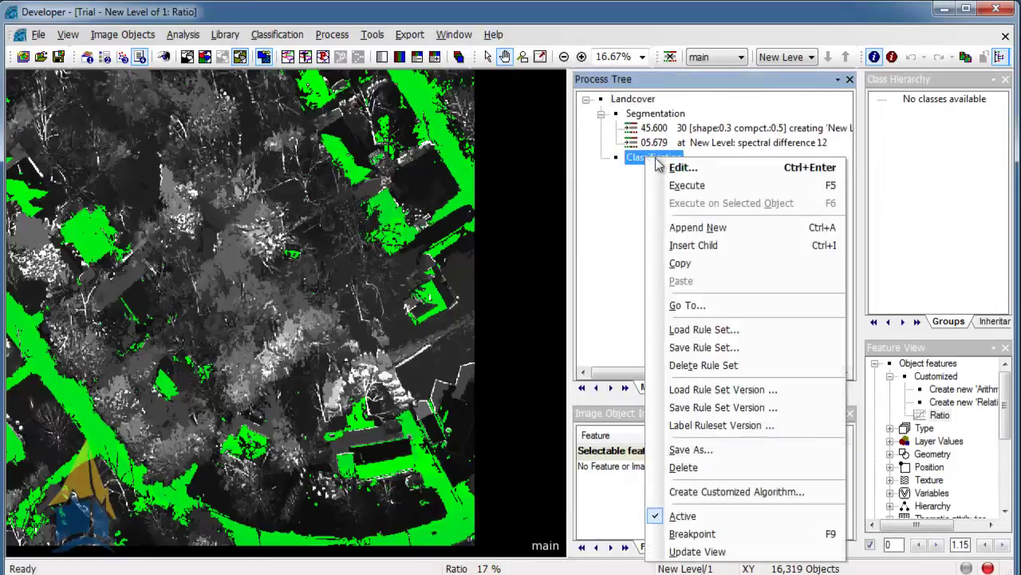
click(679, 228)
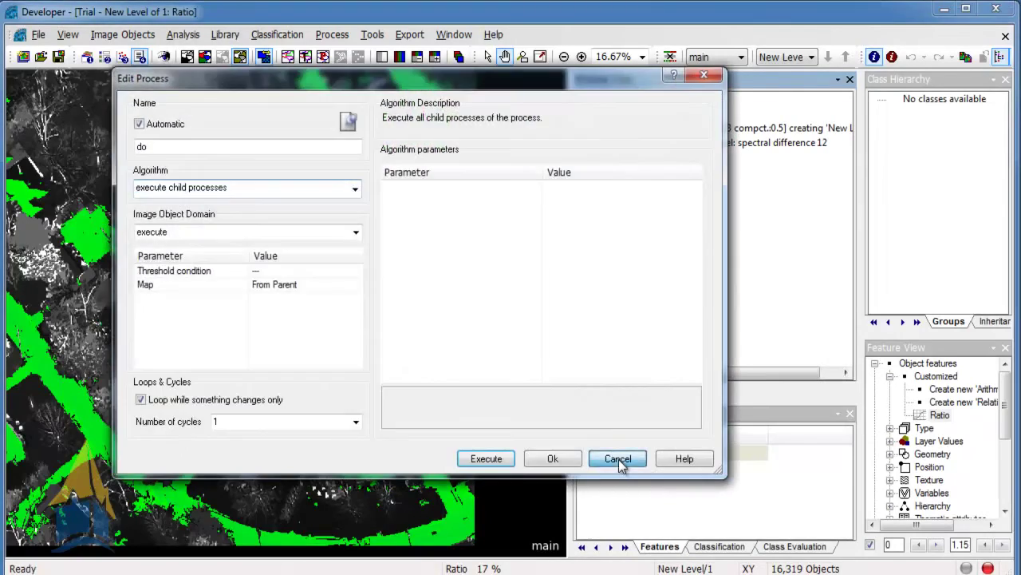
click(614, 460)
Step: Insert a child under Classification with the assign class algorithm and select its threshold condition
right_click(650, 158)
click(699, 243)
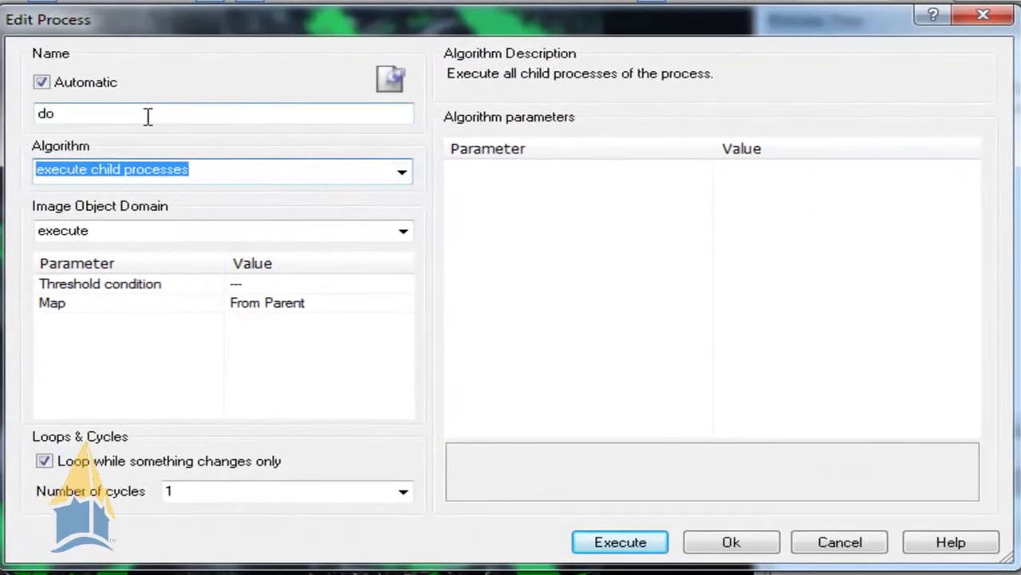
click(402, 177)
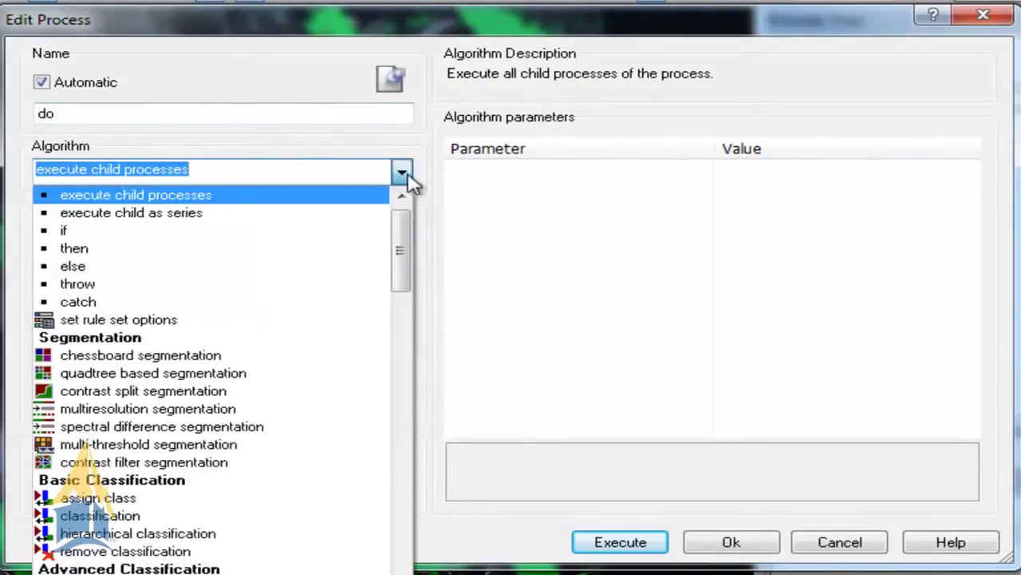
drag(404, 230, 399, 266)
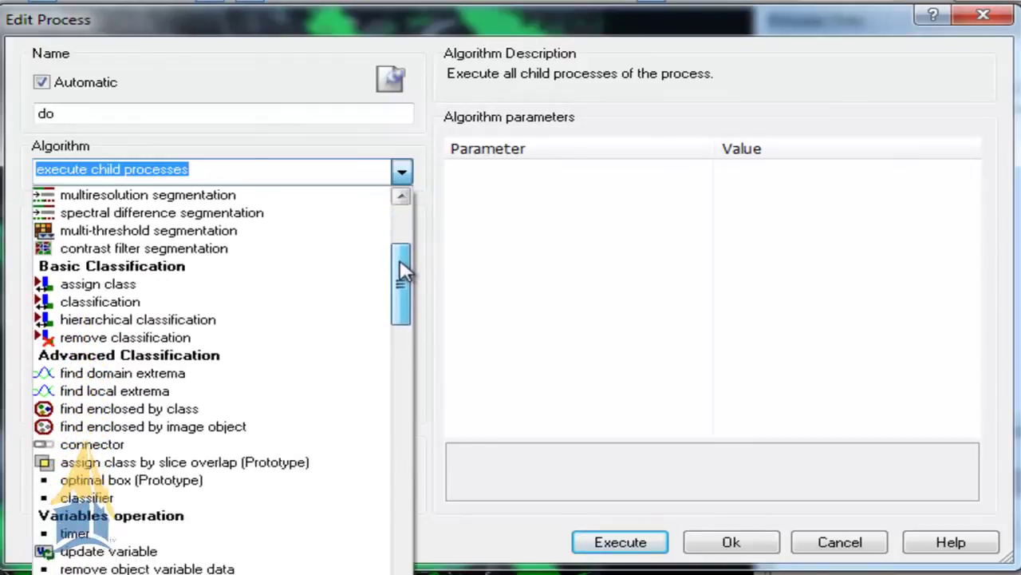
click(159, 284)
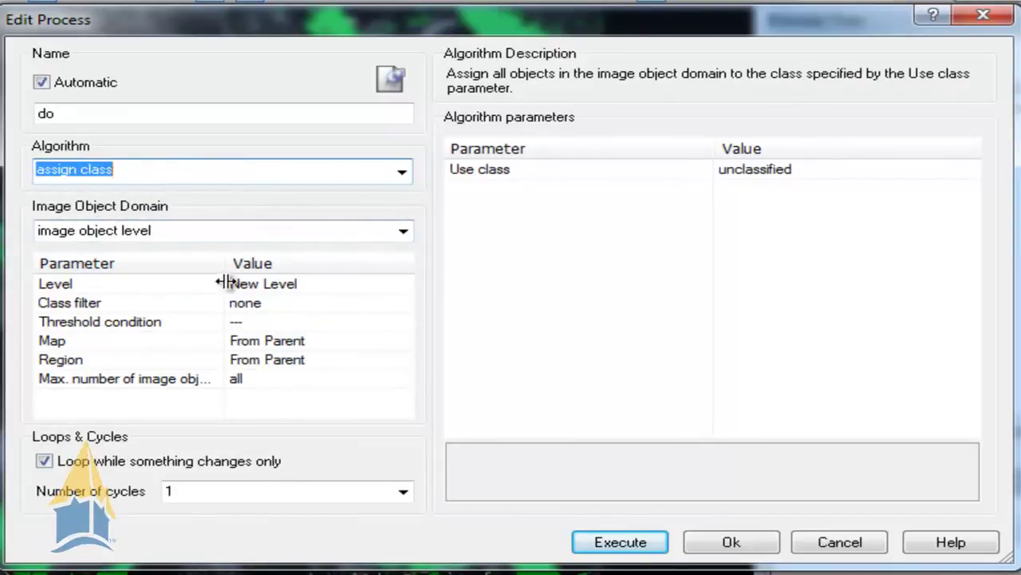
click(251, 322)
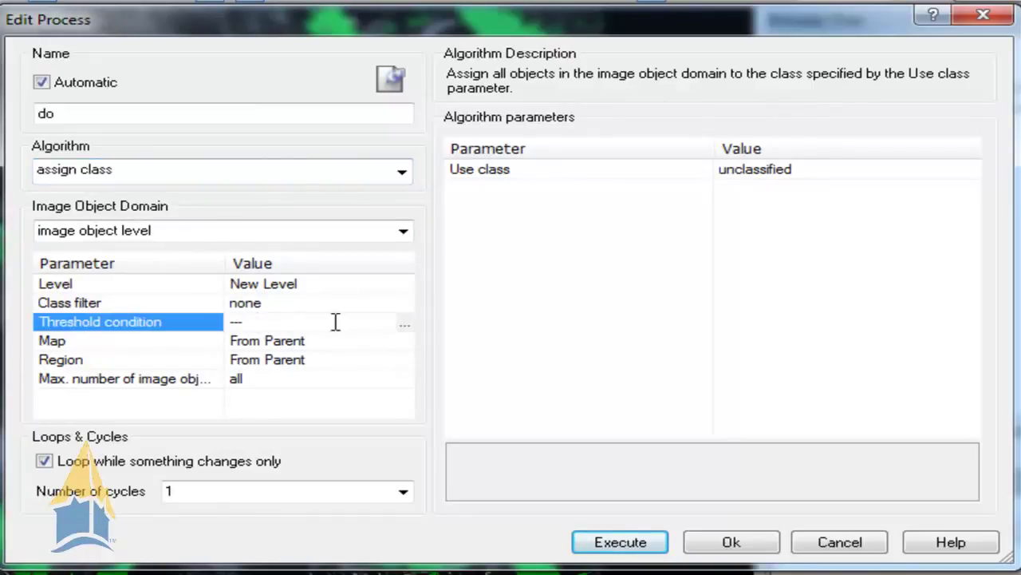
Step: Set the threshold condition to the customized Ratio feature <= 1.15
click(405, 325)
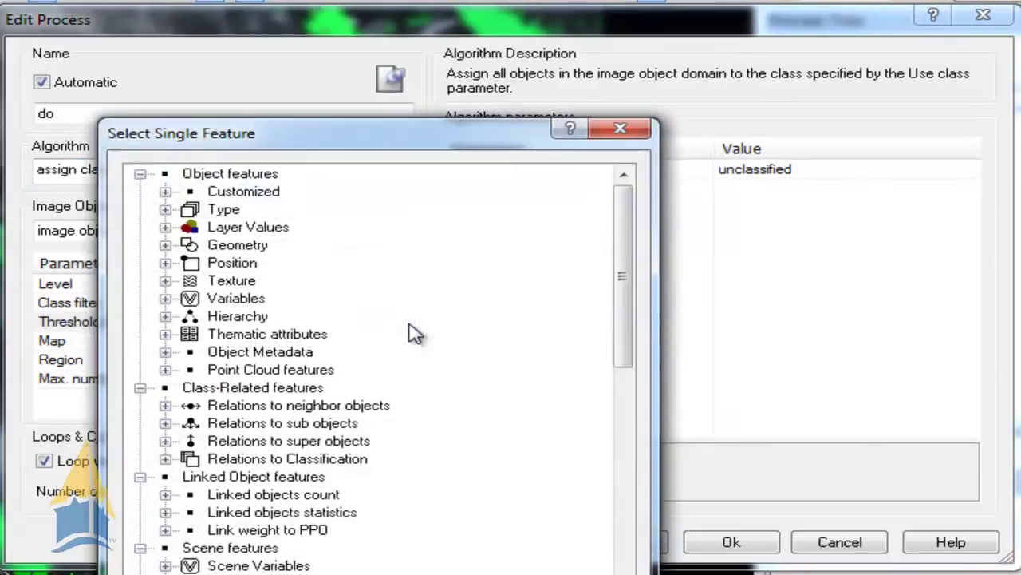
click(165, 192)
click(228, 245)
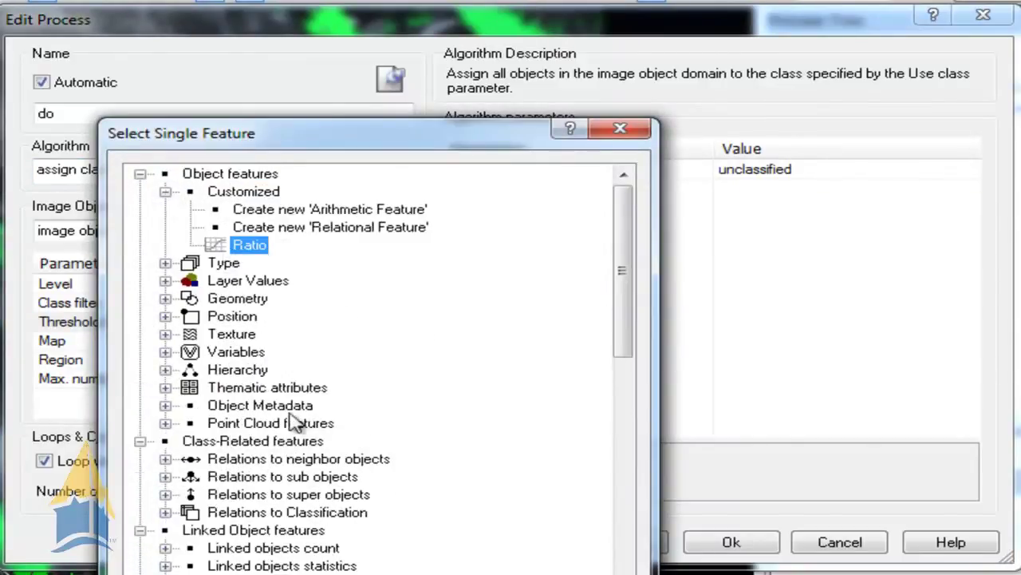
key(Return)
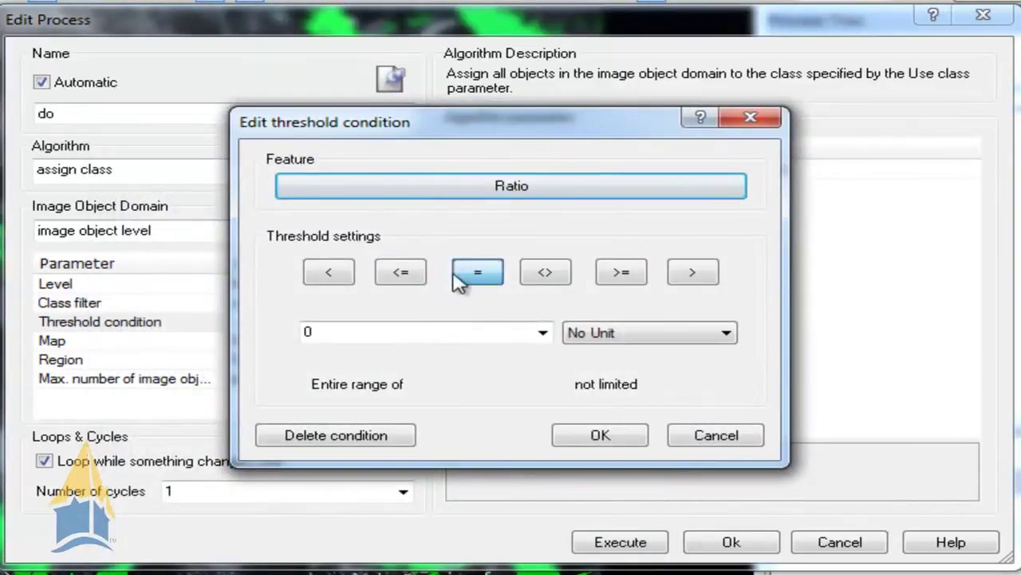
click(401, 273)
click(336, 333)
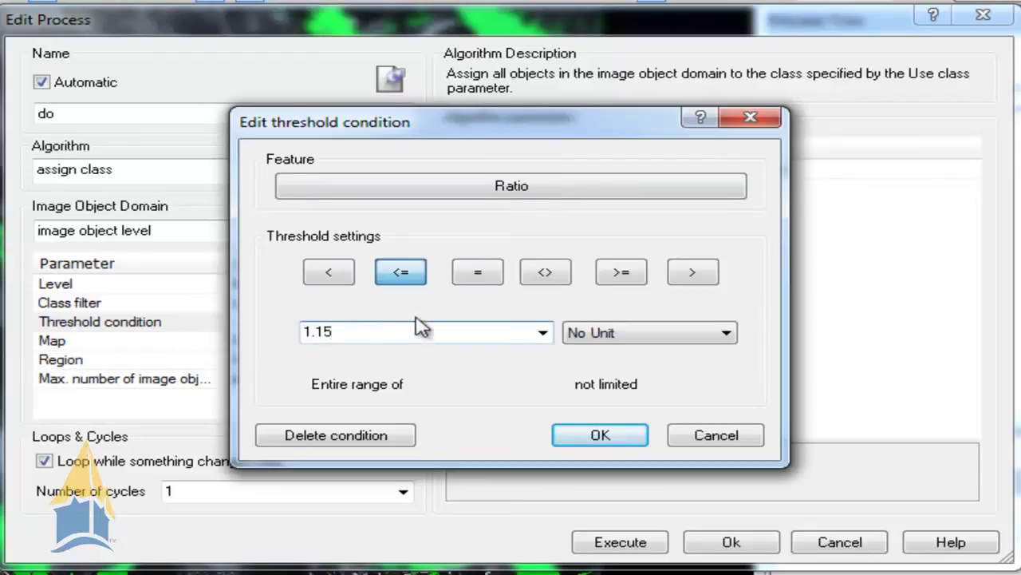
click(600, 437)
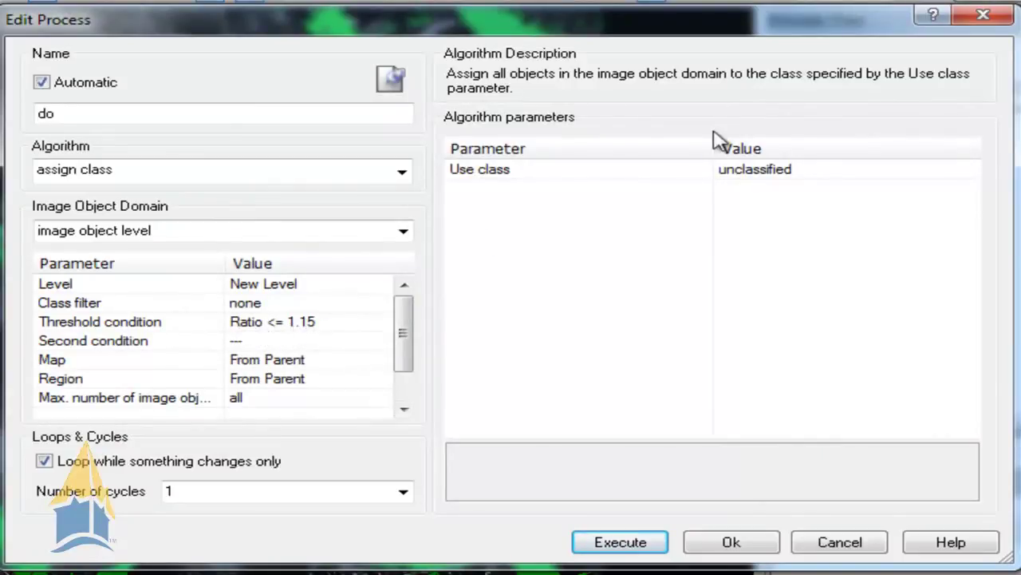
Step: Assign Ratio <= 1.15 objects to a new magenta 'Paved' class and execute the process
click(830, 171)
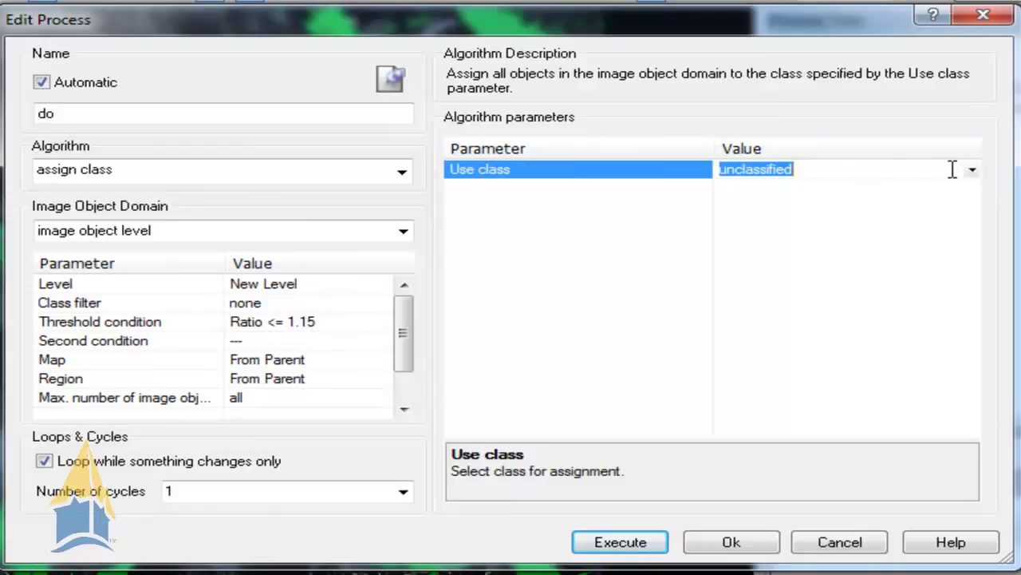
text(Paved)
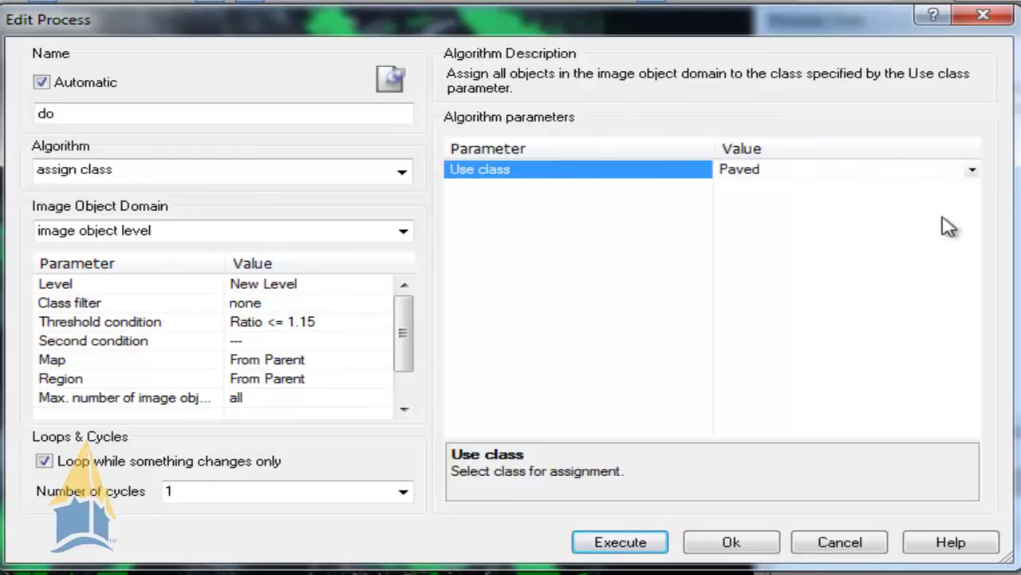
key(Return)
click(708, 75)
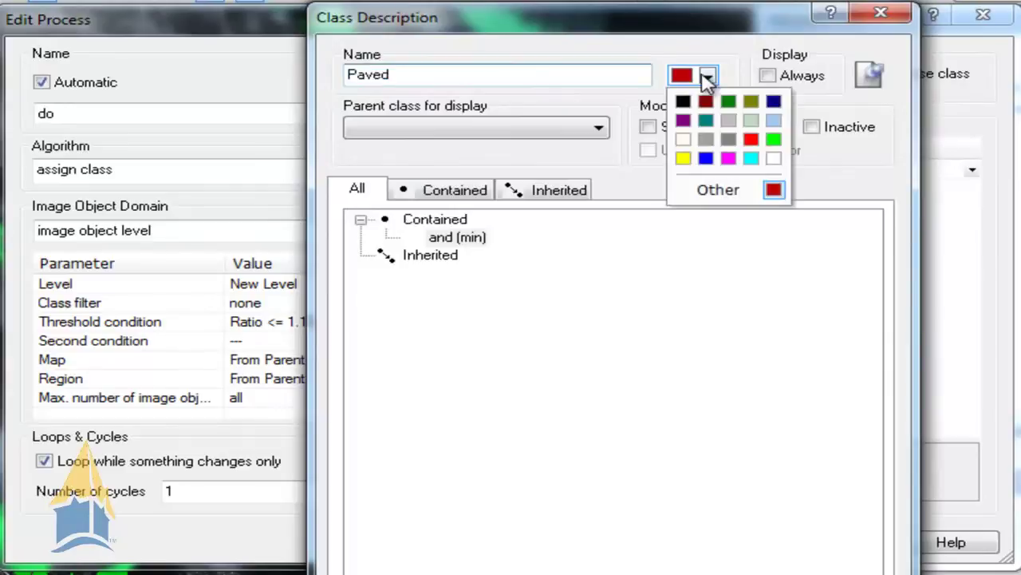
click(723, 156)
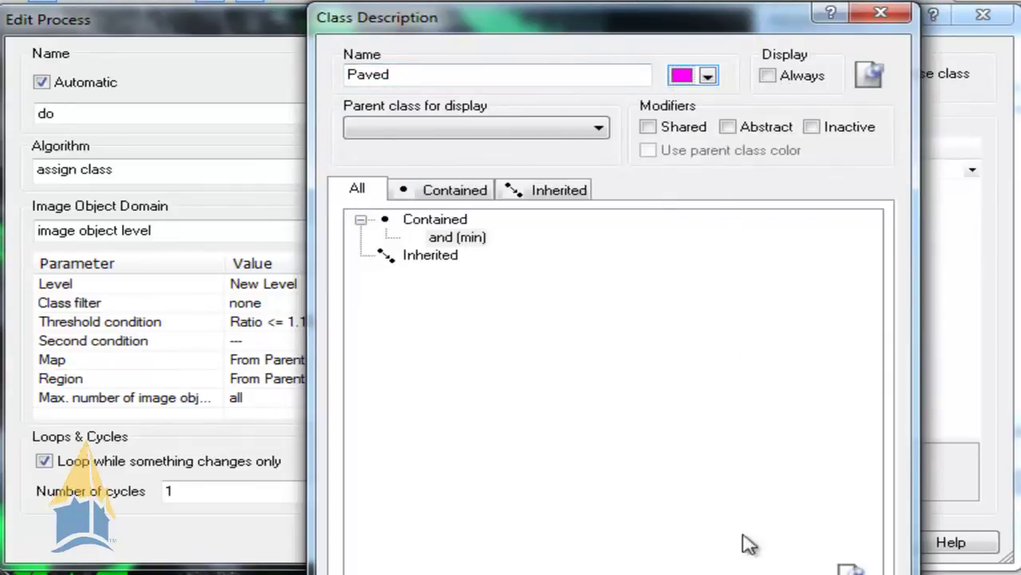
key(Return)
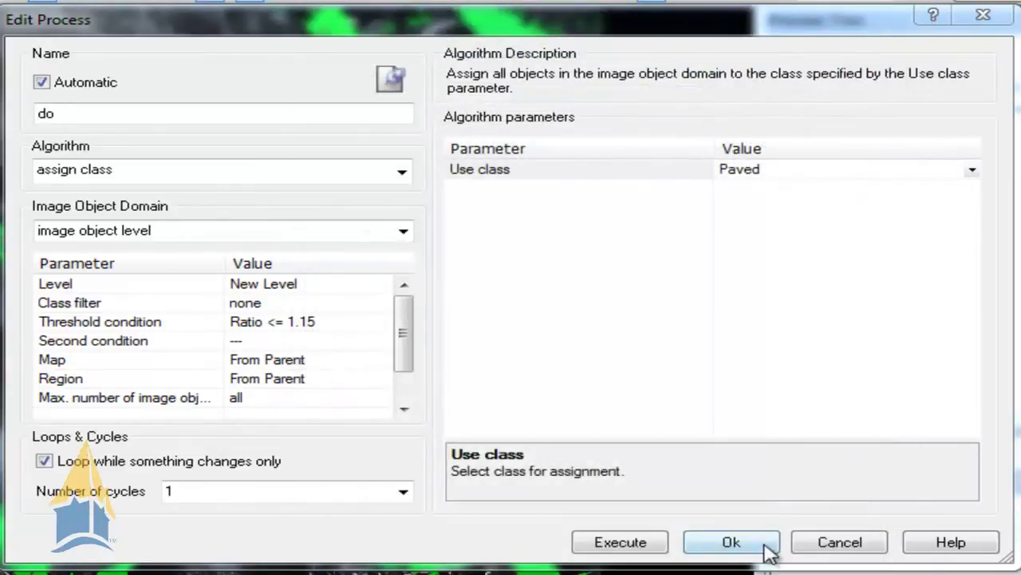
click(598, 542)
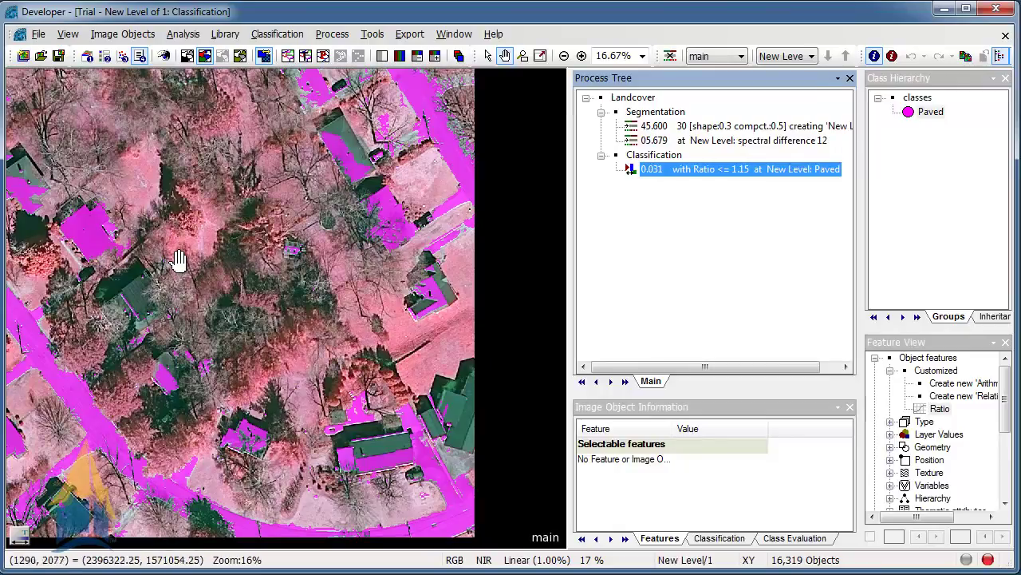
click(343, 156)
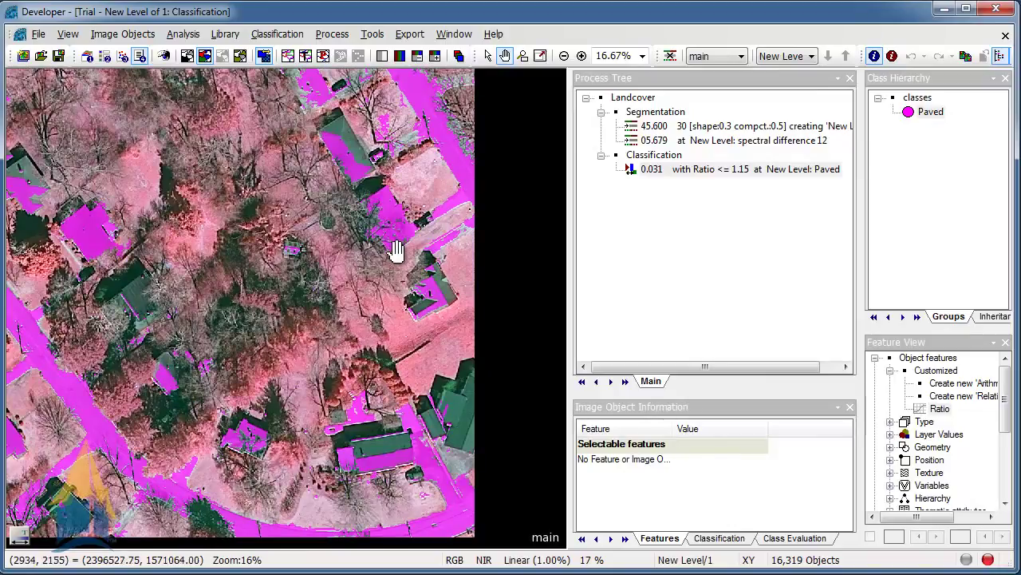
Step: Resize the panels so the feature list and object information panel have more room
drag(952, 330, 938, 234)
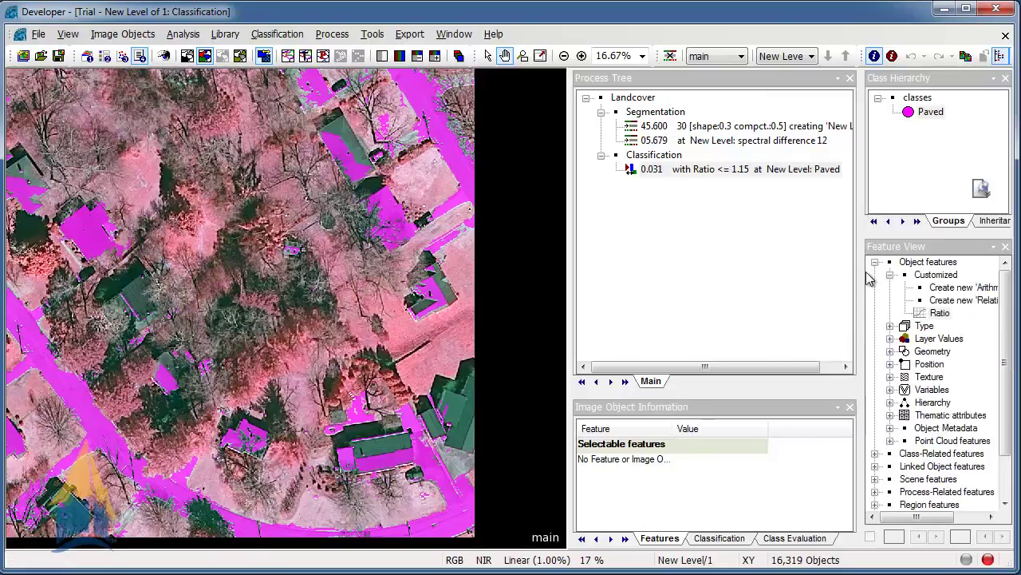
drag(861, 274, 803, 274)
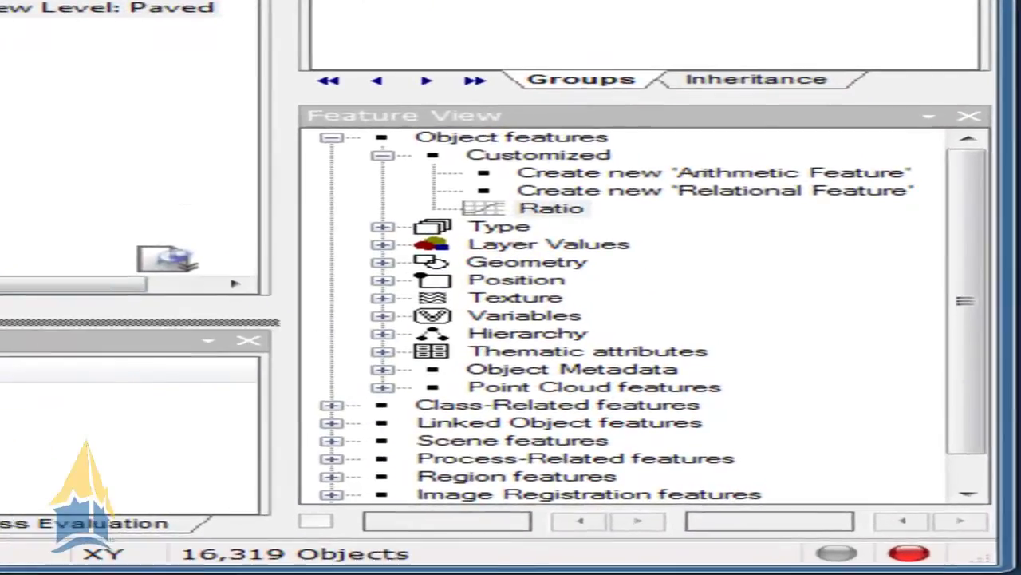
drag(710, 397, 711, 313)
drag(12, 191, 12, 181)
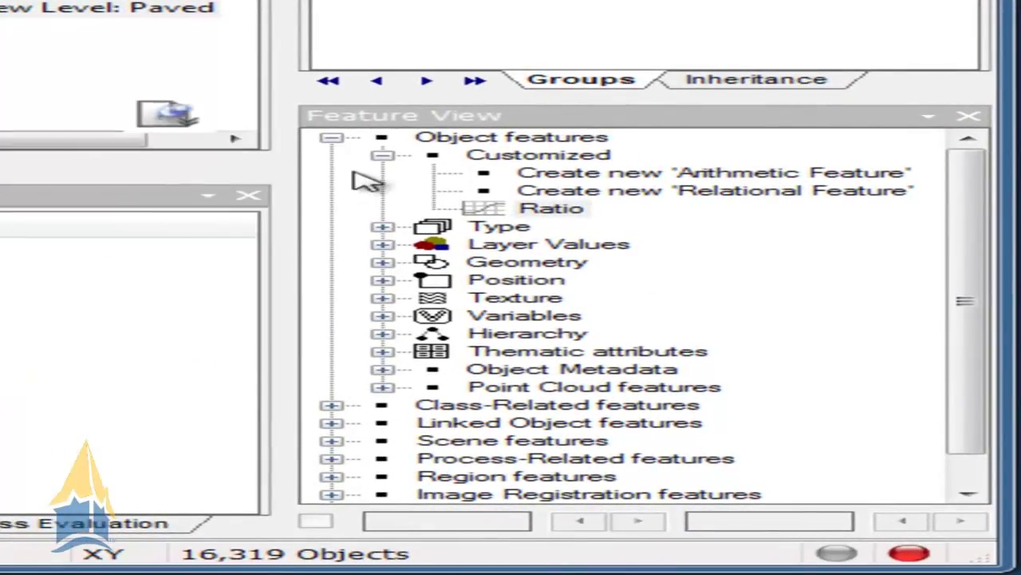
Step: Browse the feature tree to Geometry > Shape and select Rectangular Fit
click(383, 156)
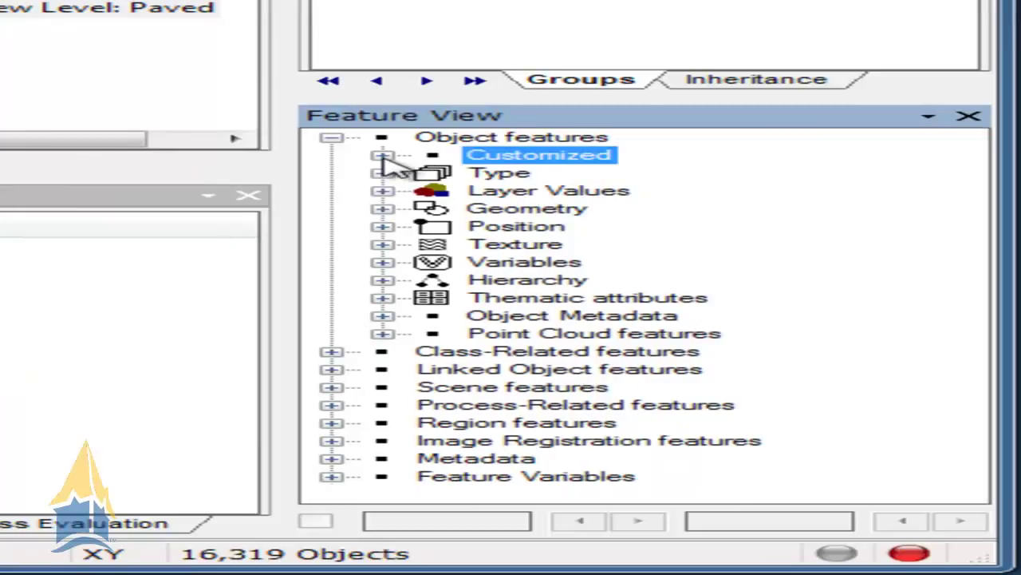
click(383, 155)
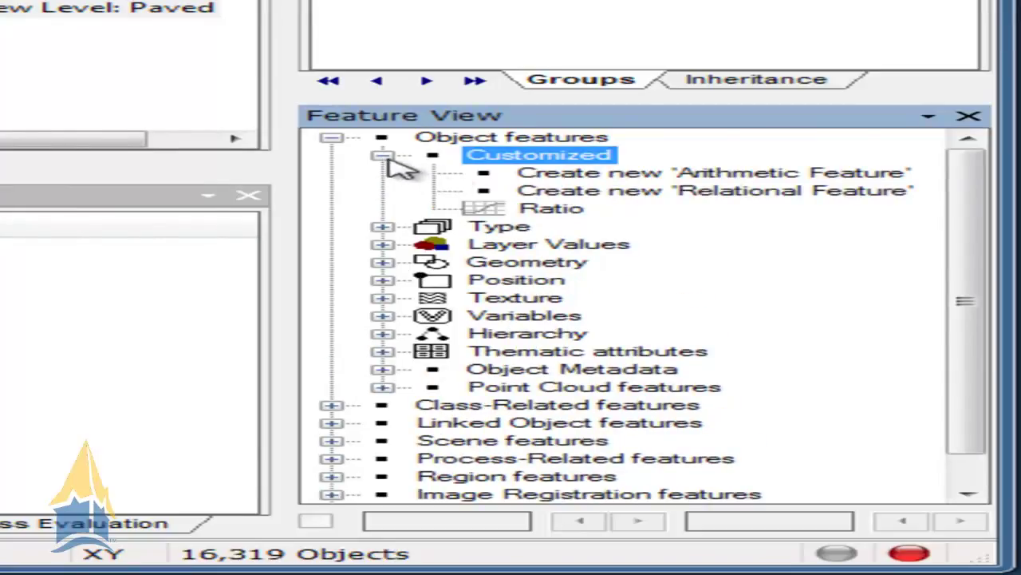
click(383, 155)
click(382, 192)
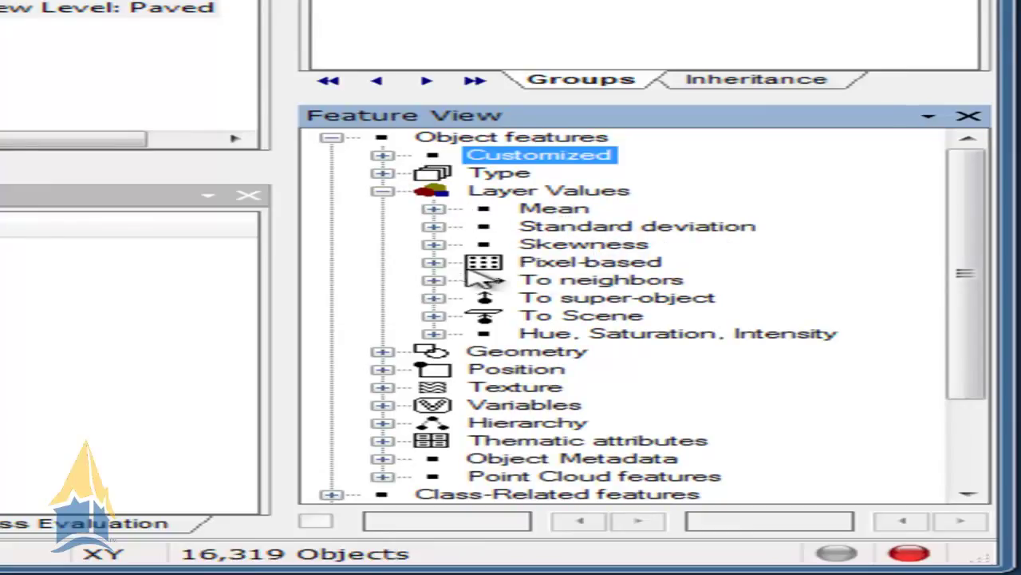
click(433, 263)
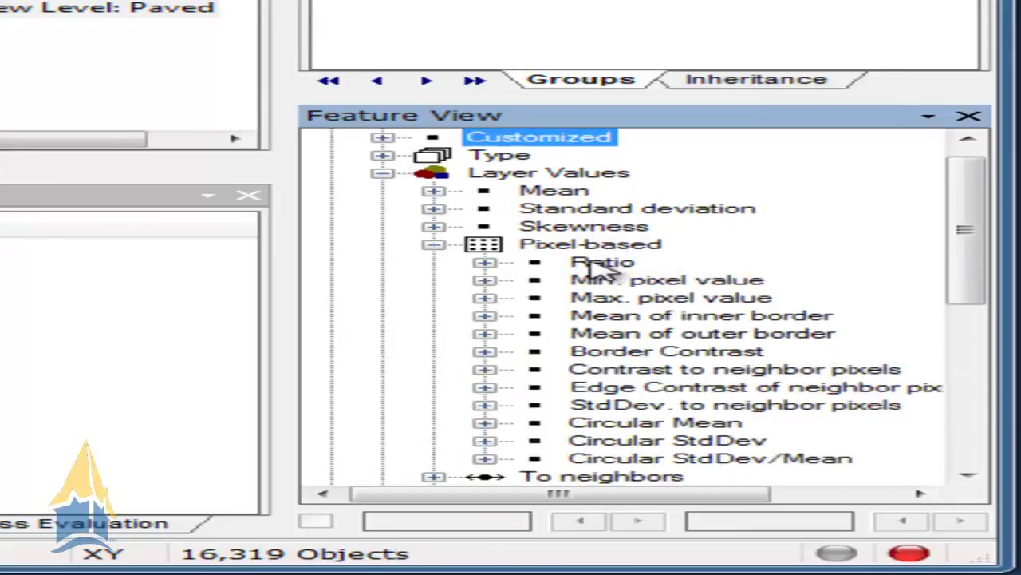
click(432, 245)
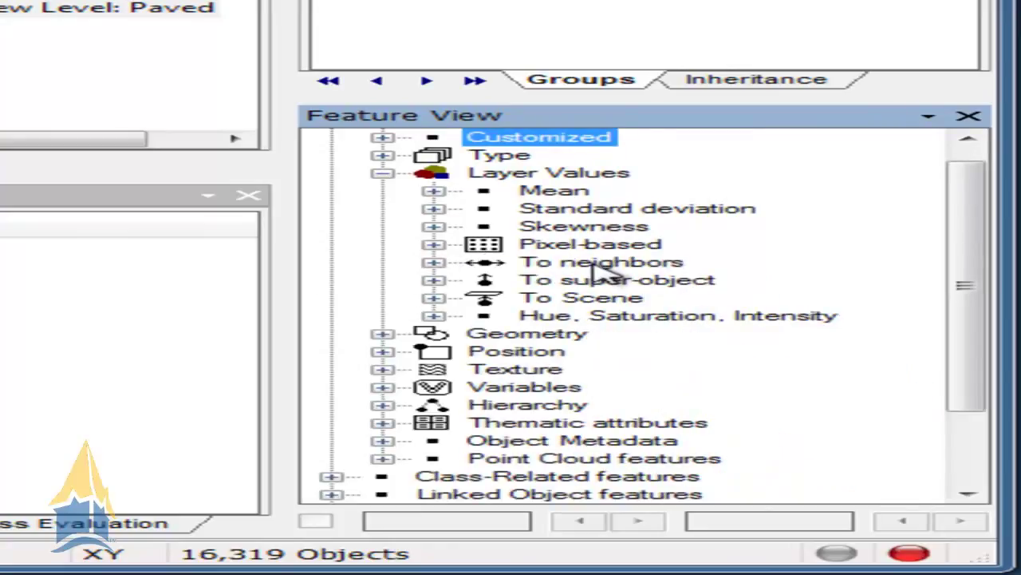
click(382, 173)
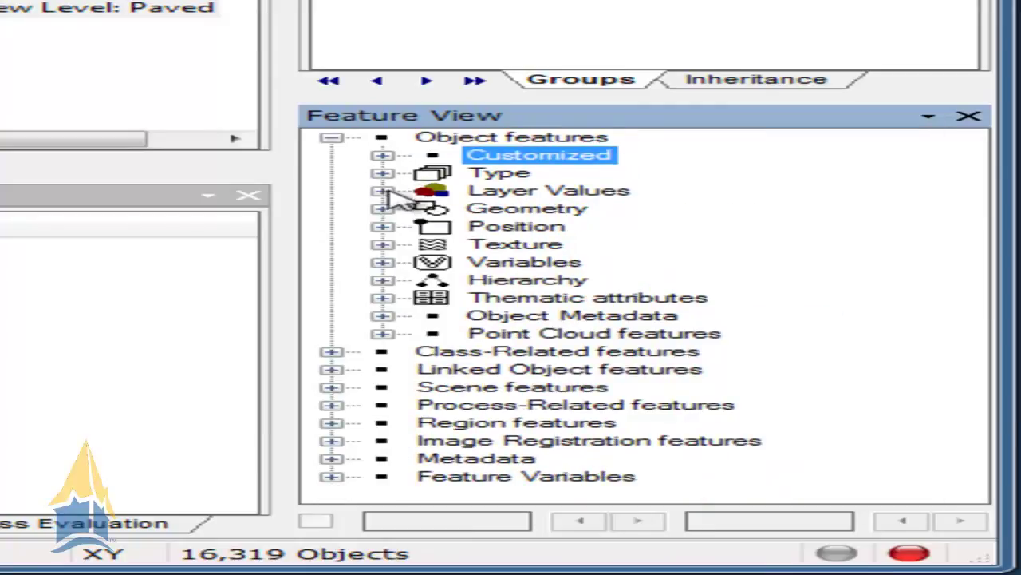
click(383, 208)
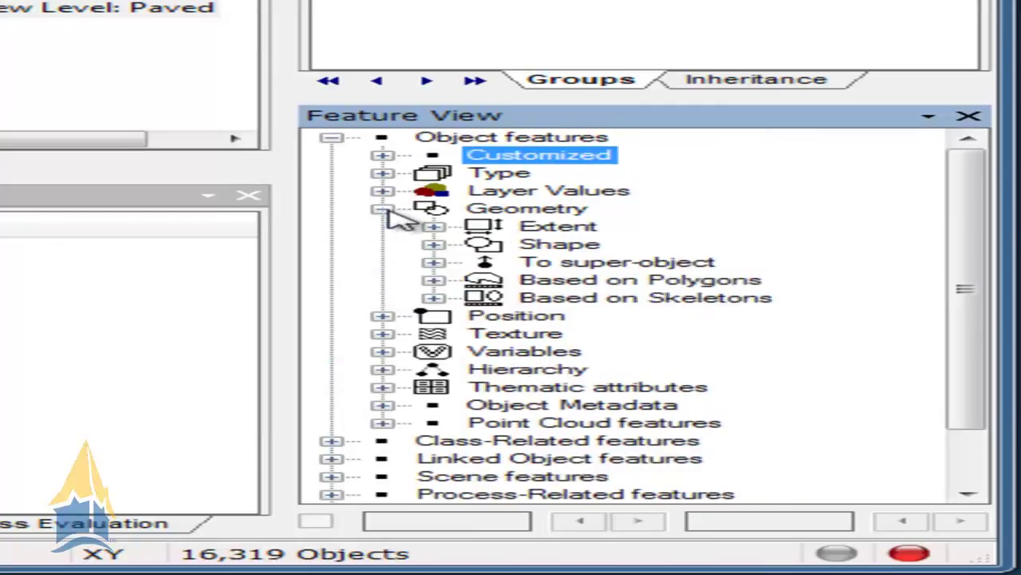
click(434, 245)
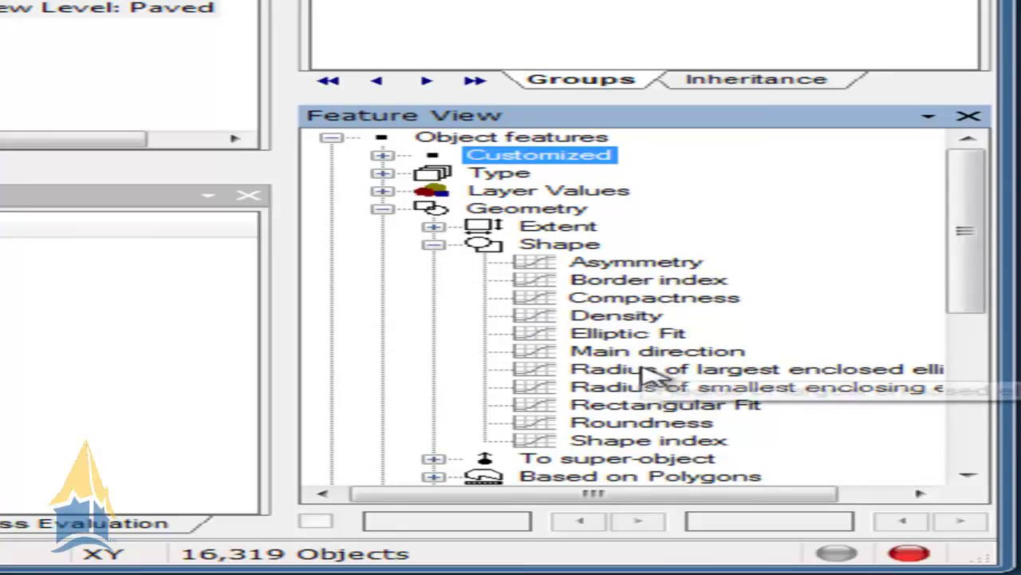
click(666, 405)
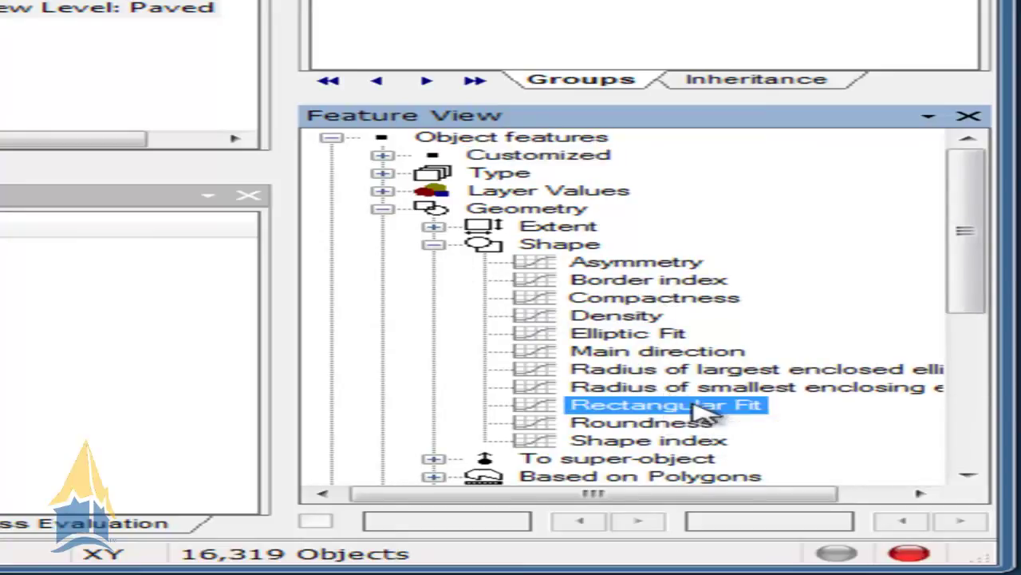
Step: Display the Rectangular Fit feature in the image and collapse the Shape and Geometry groups
right_click(694, 407)
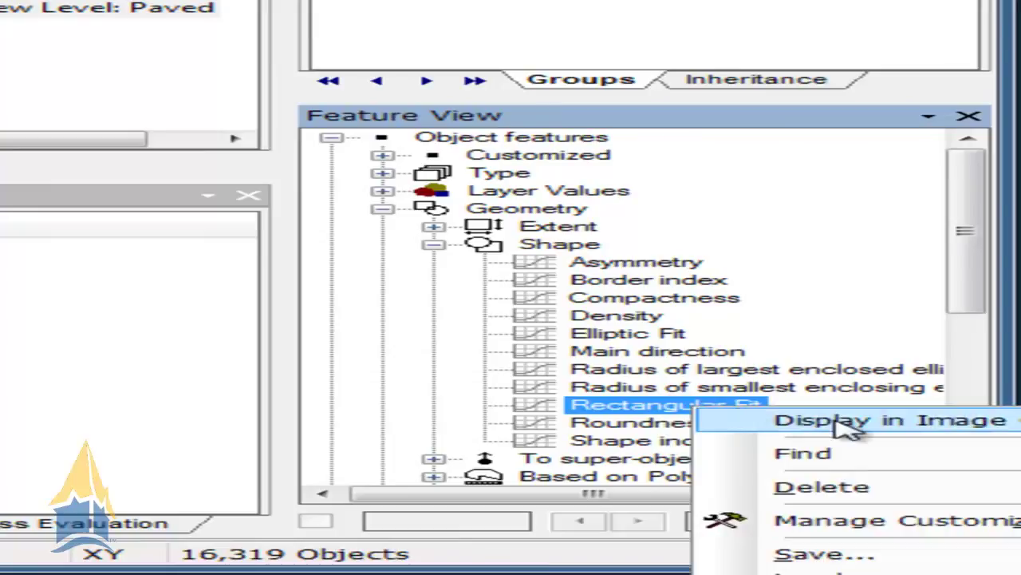
click(846, 423)
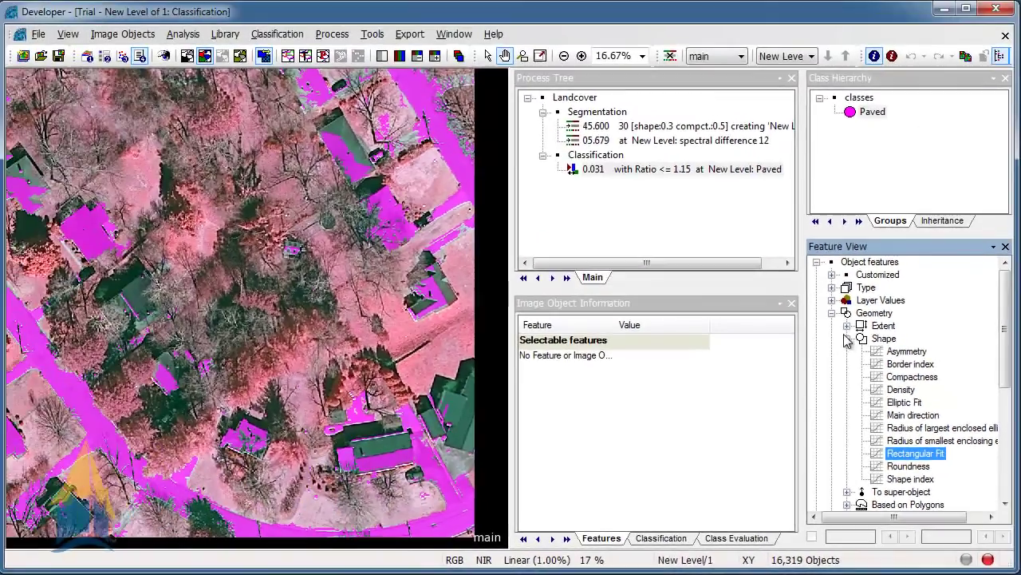
click(467, 247)
click(832, 312)
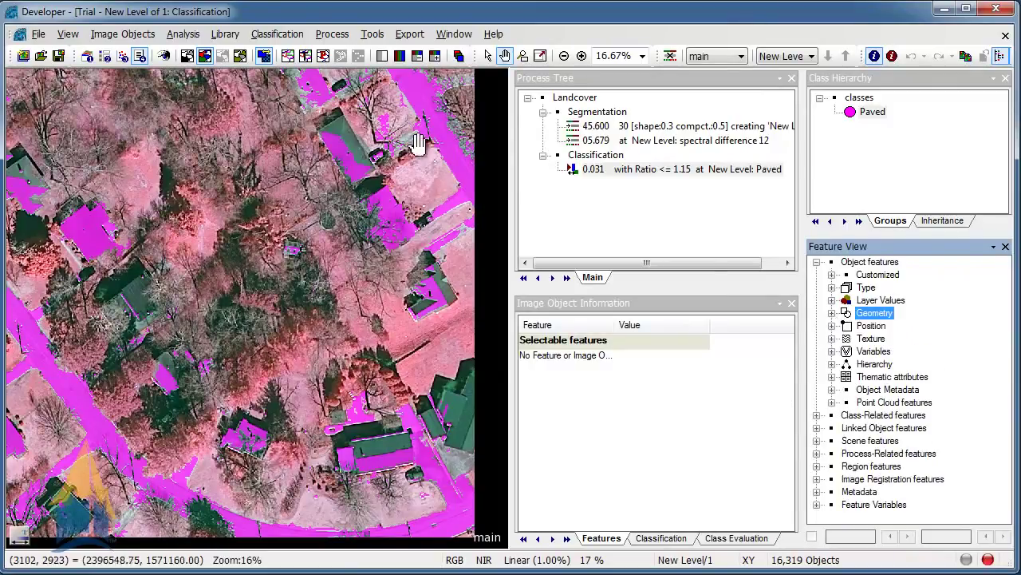
Step: Select a house object and review its Ratio 1.390, Rectangular Fit 0.8206 and 19,344 pixels
click(486, 56)
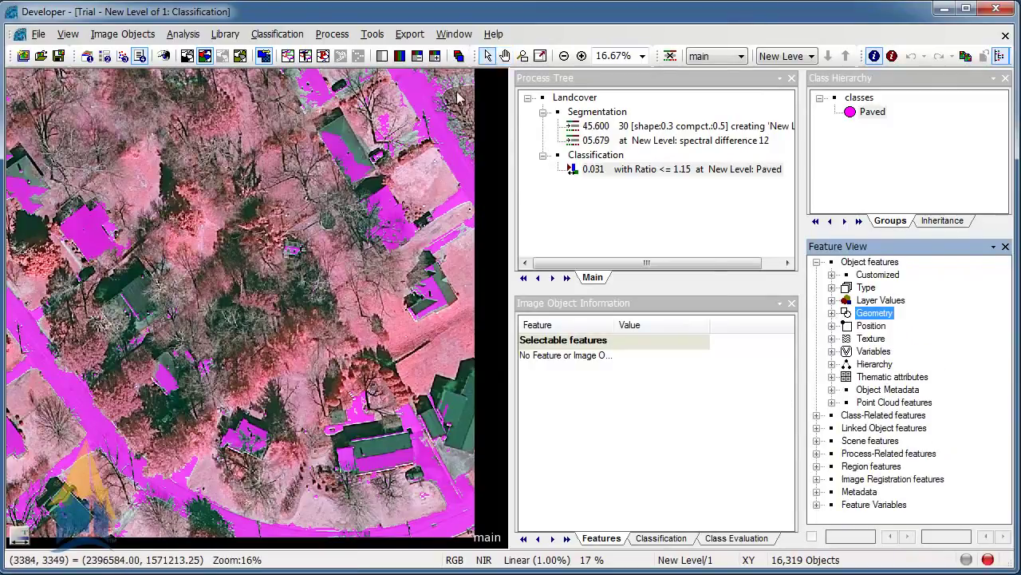
click(445, 296)
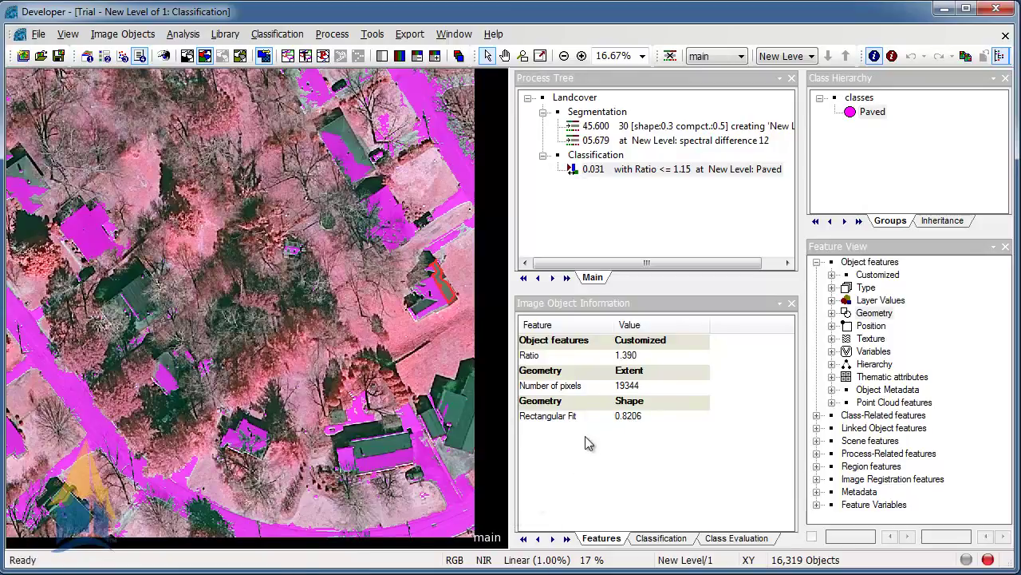
click(630, 421)
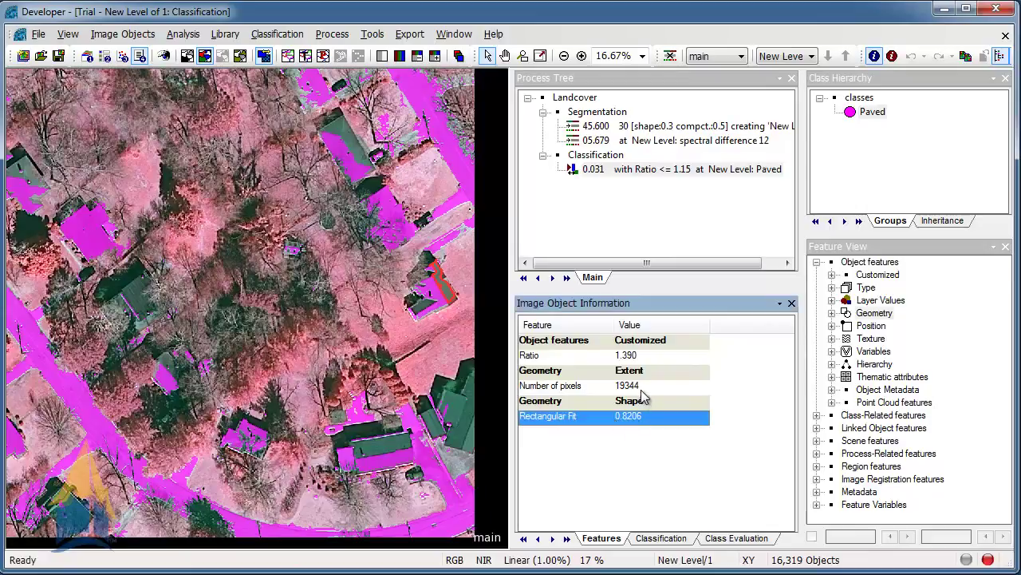
click(644, 388)
click(641, 357)
click(641, 386)
click(638, 415)
click(634, 387)
click(617, 356)
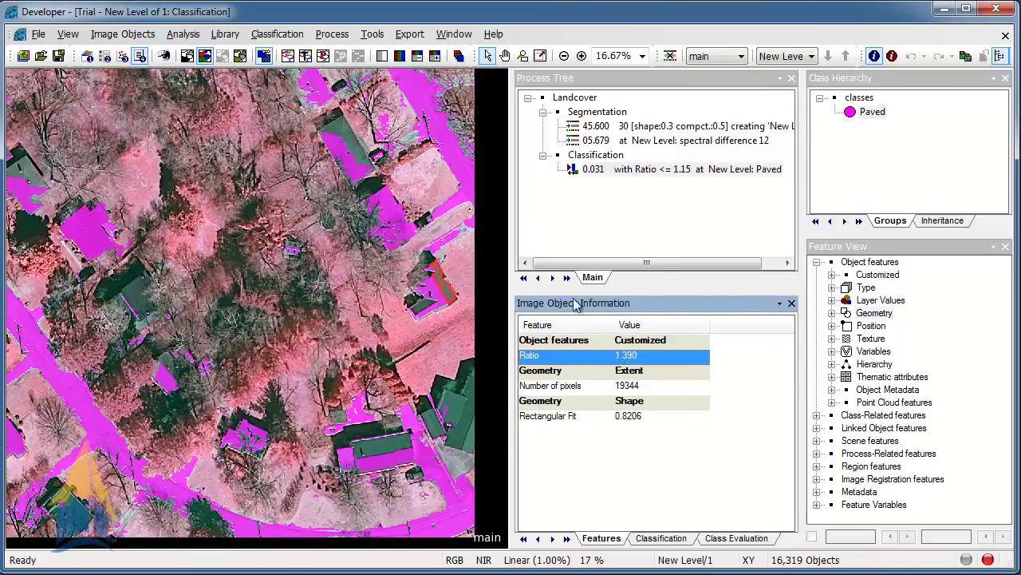
drag(511, 225, 562, 224)
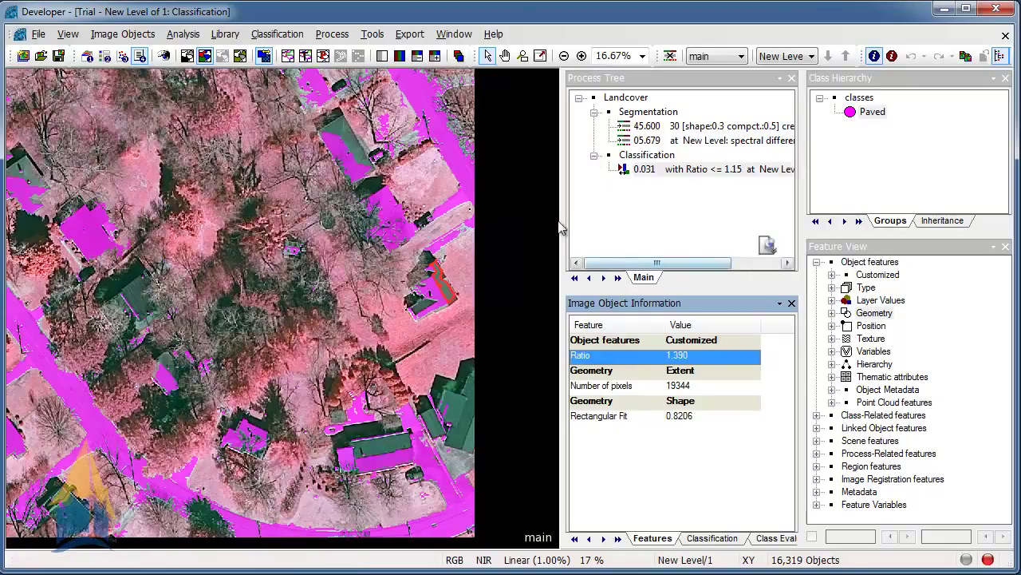